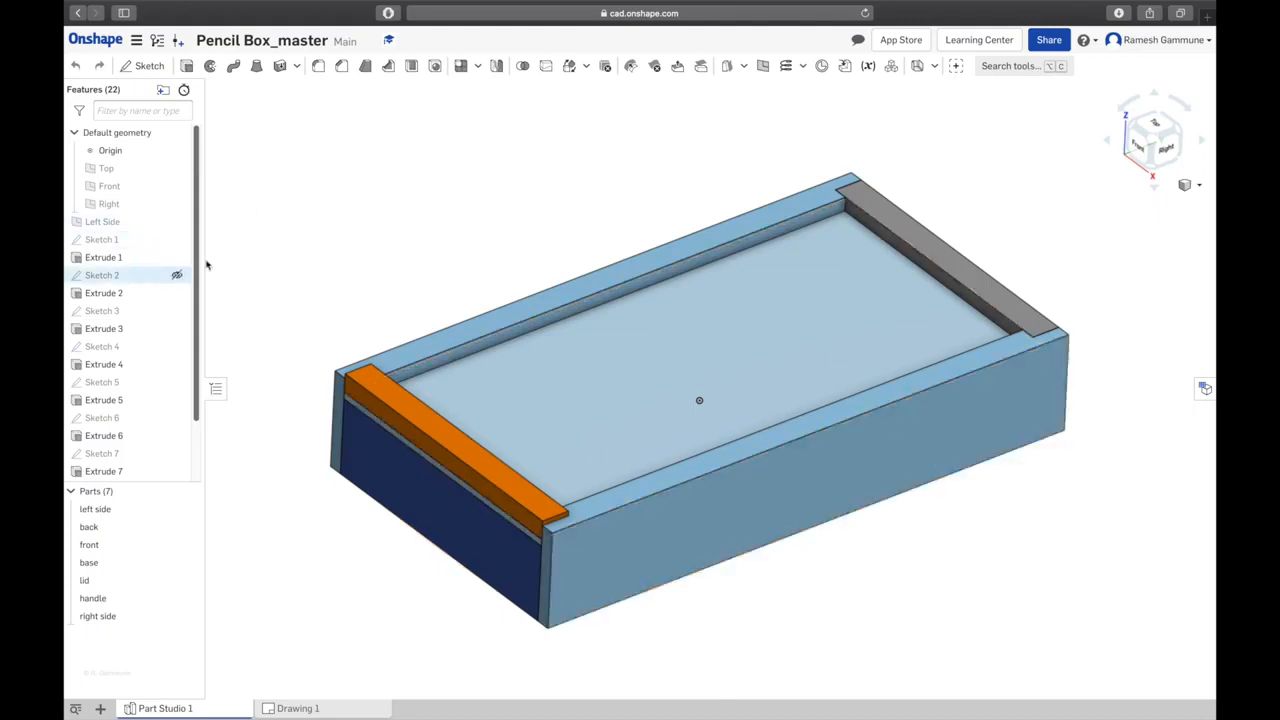
Examine the finished pencil box model, including its Left Side plane, the Mirror 1 feature and the parts list
{"action": "left_click", "coordinate": [108, 221]}
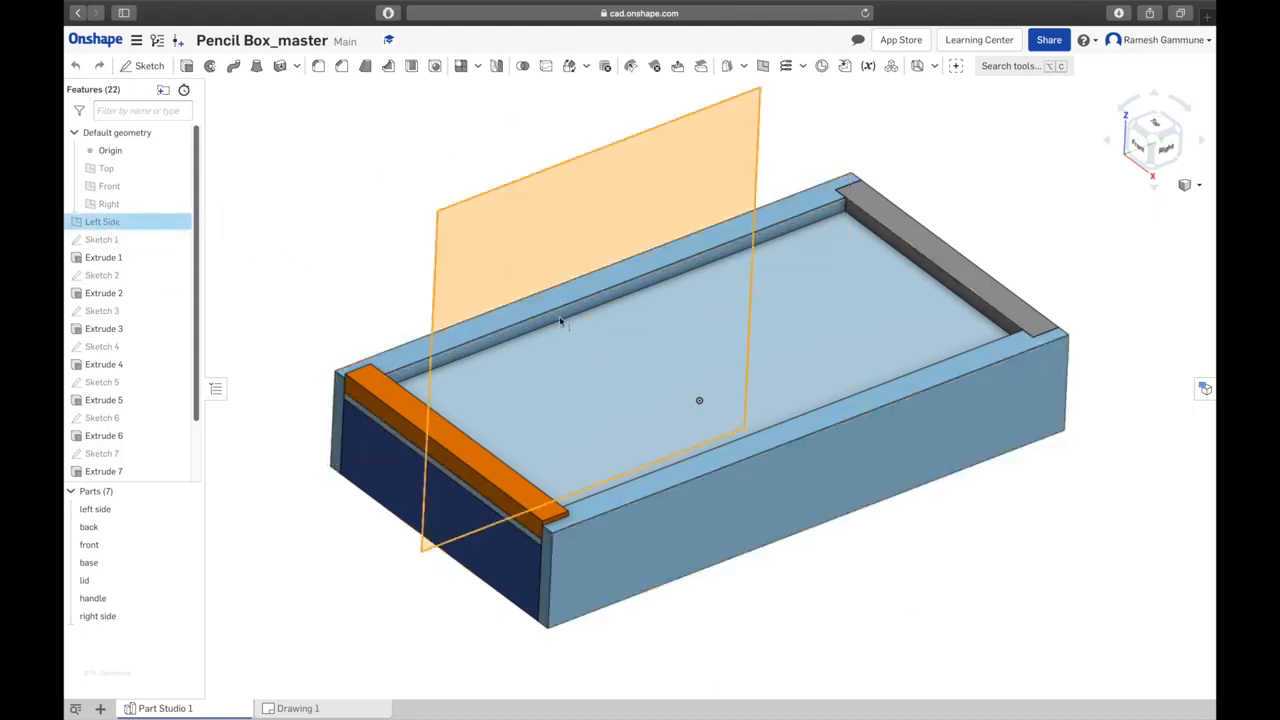
{"action": "right_click_drag", "start_coordinate": [561, 320], "coordinate": [597, 363]}
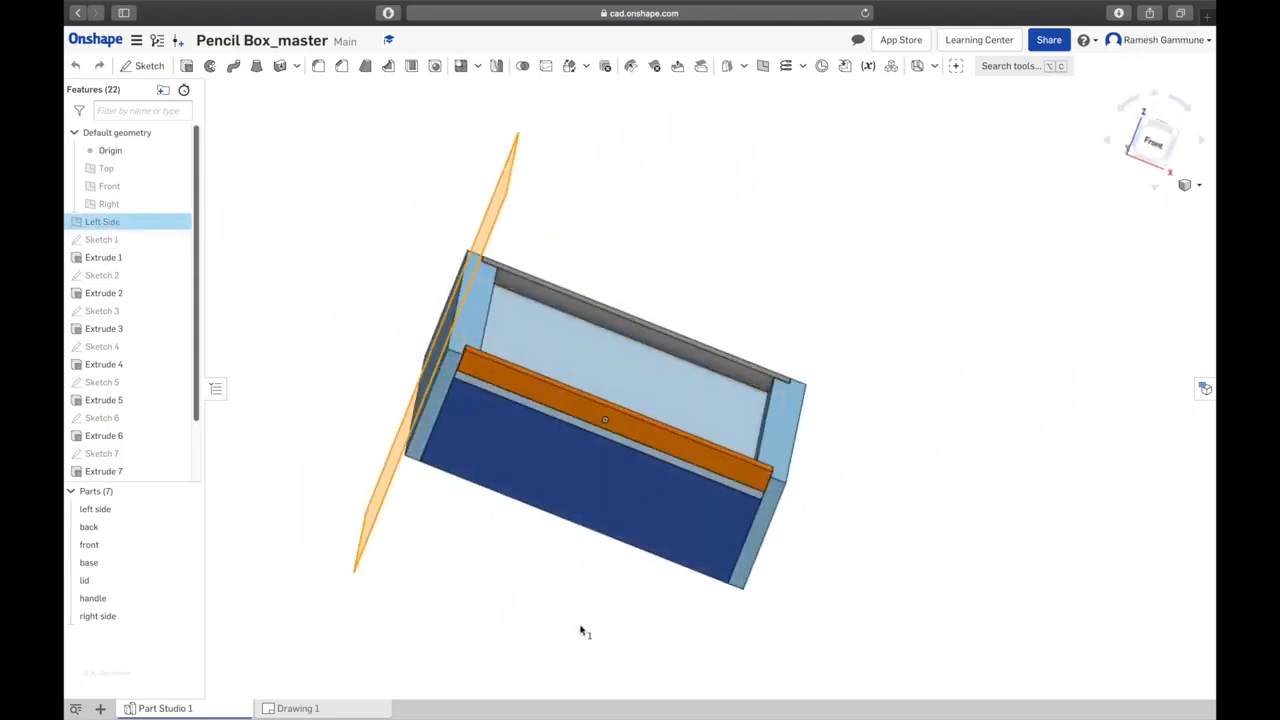
{"action": "left_click", "coordinate": [175, 221]}
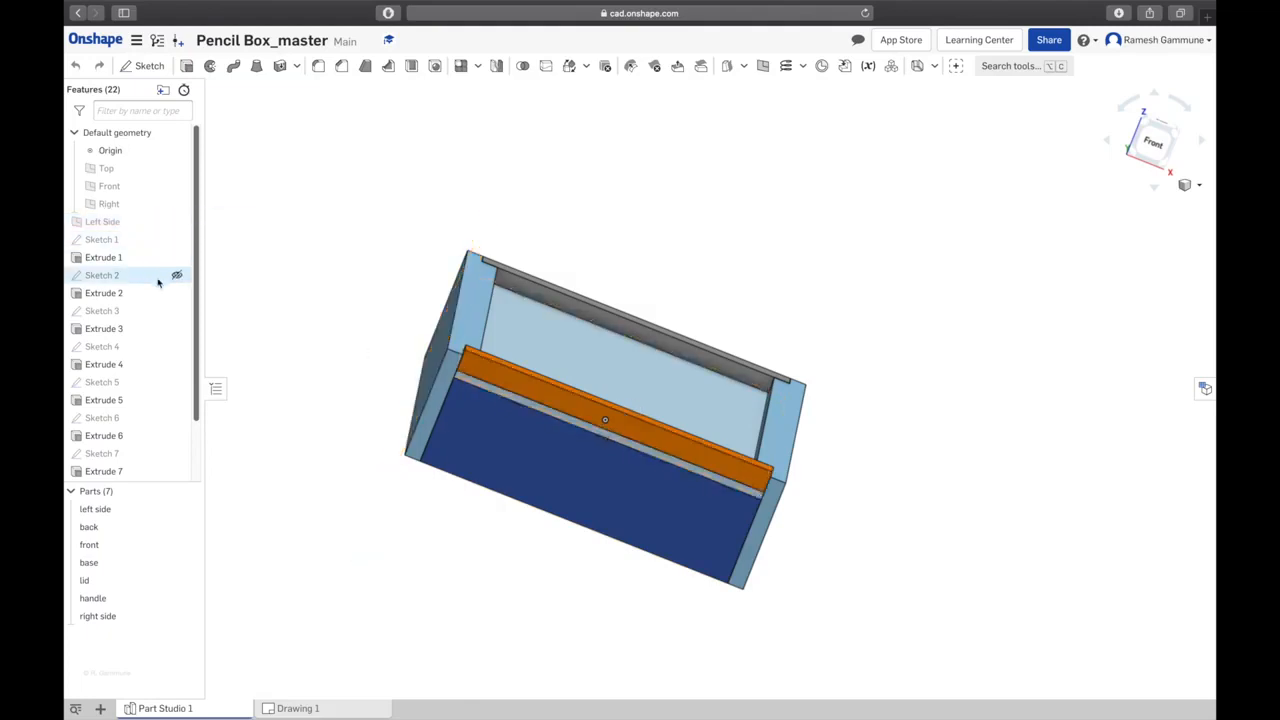
{"action": "scroll", "coordinate": [157, 283], "scroll_direction": "down", "scroll_amount": 3}
{"action": "left_click", "coordinate": [94, 453]}
{"action": "right_click_drag", "start_coordinate": [260, 420], "coordinate": [380, 399]}
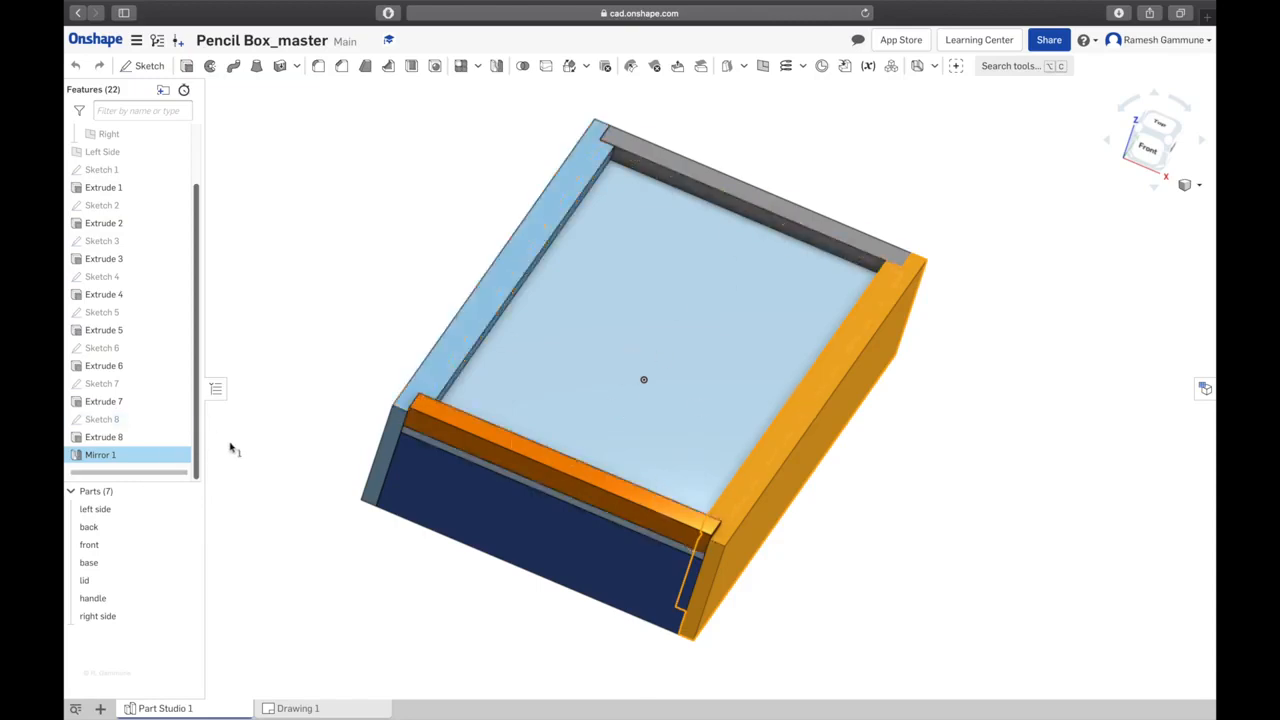
{"action": "left_click", "coordinate": [243, 264]}
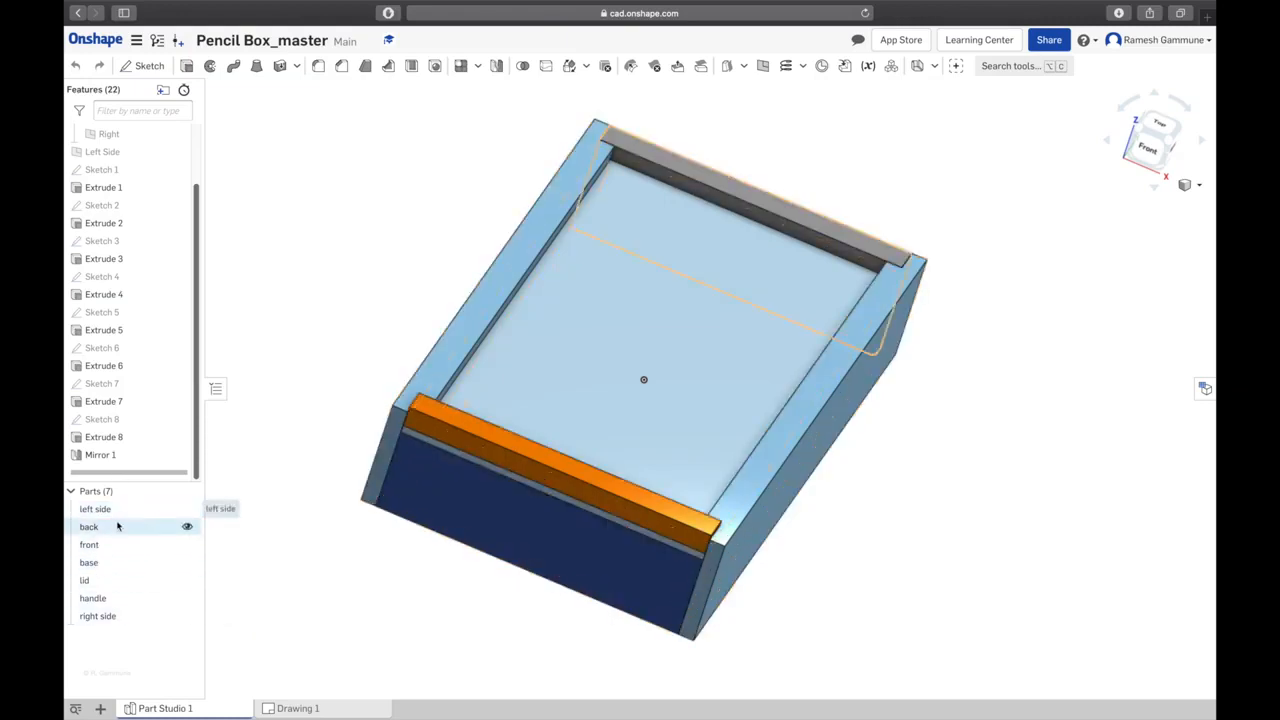
{"action": "mouse_move", "coordinate": [471, 266]}
{"action": "right_mouse_down"}
{"action": "mouse_move", "coordinate": [829, 371]}
{"action": "mouse_move", "coordinate": [818, 378]}
{"action": "mouse_move", "coordinate": [874, 423]}
{"action": "mouse_move", "coordinate": [666, 374]}
{"action": "mouse_move", "coordinate": [753, 411]}
{"action": "right_mouse_up"}
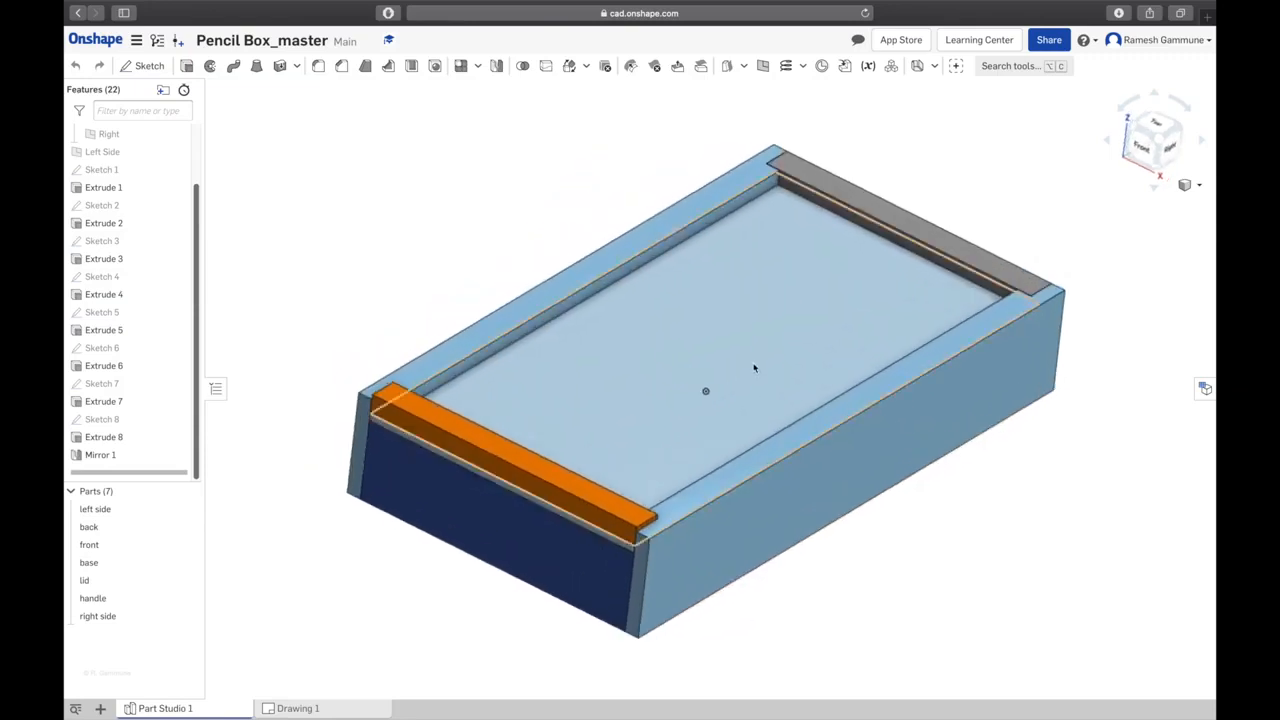
Switch to Preview, review both pages of the pencil box drawing PDF, and return to the Onshape model in Safari
{"action": "key", "text": "ctrl+Up"}
{"action": "left_click", "coordinate": [681, 372]}
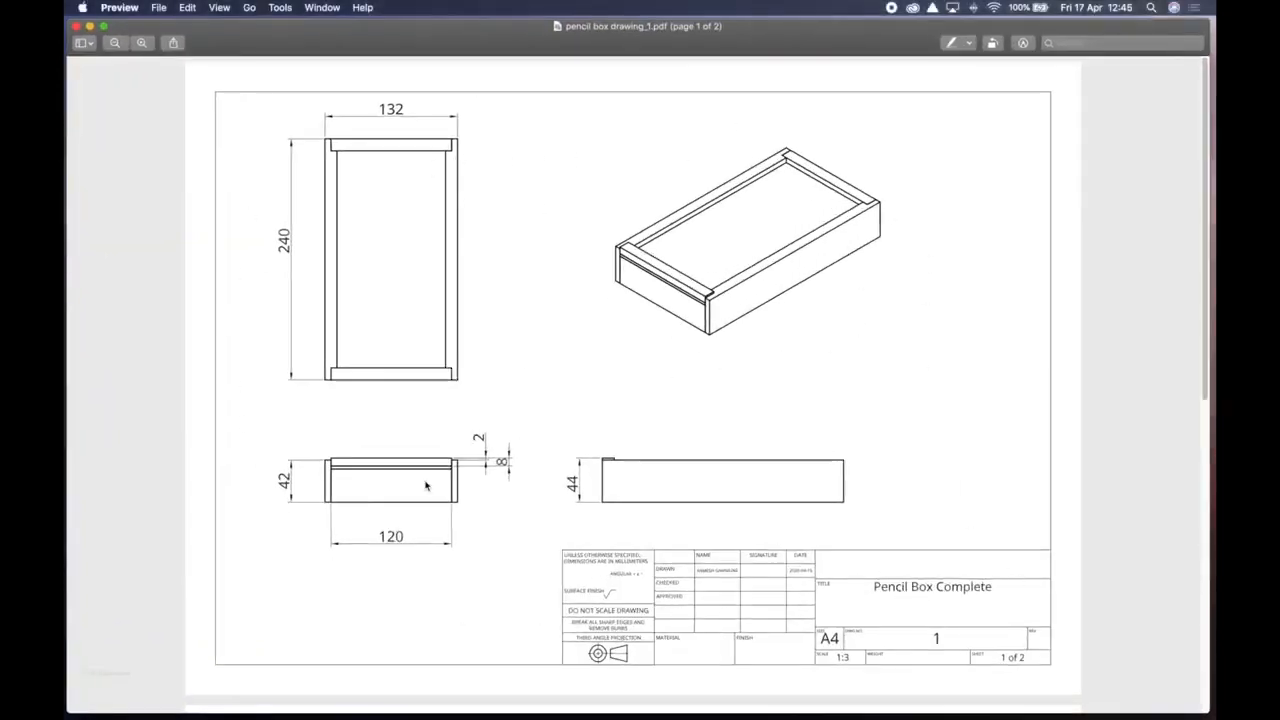
{"action": "scroll", "coordinate": [608, 270], "scroll_direction": "down", "scroll_amount": 10}
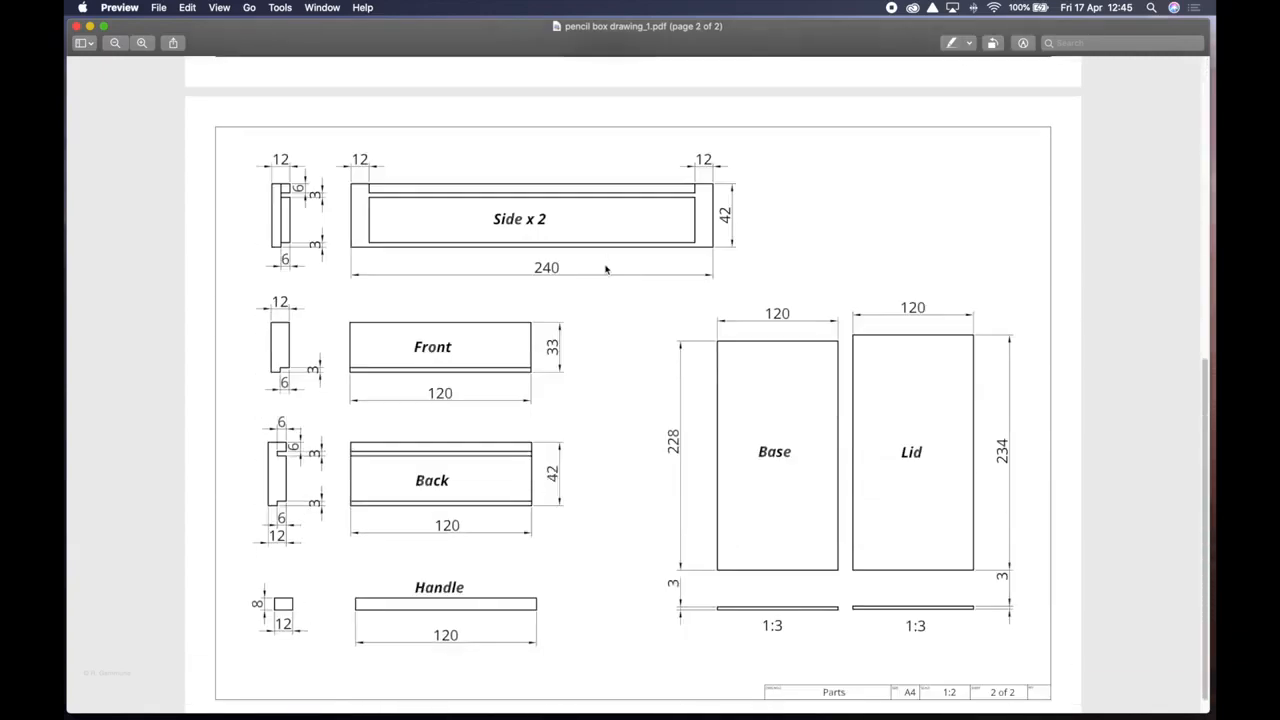
{"action": "scroll", "coordinate": [605, 268], "scroll_direction": "down", "scroll_amount": 2}
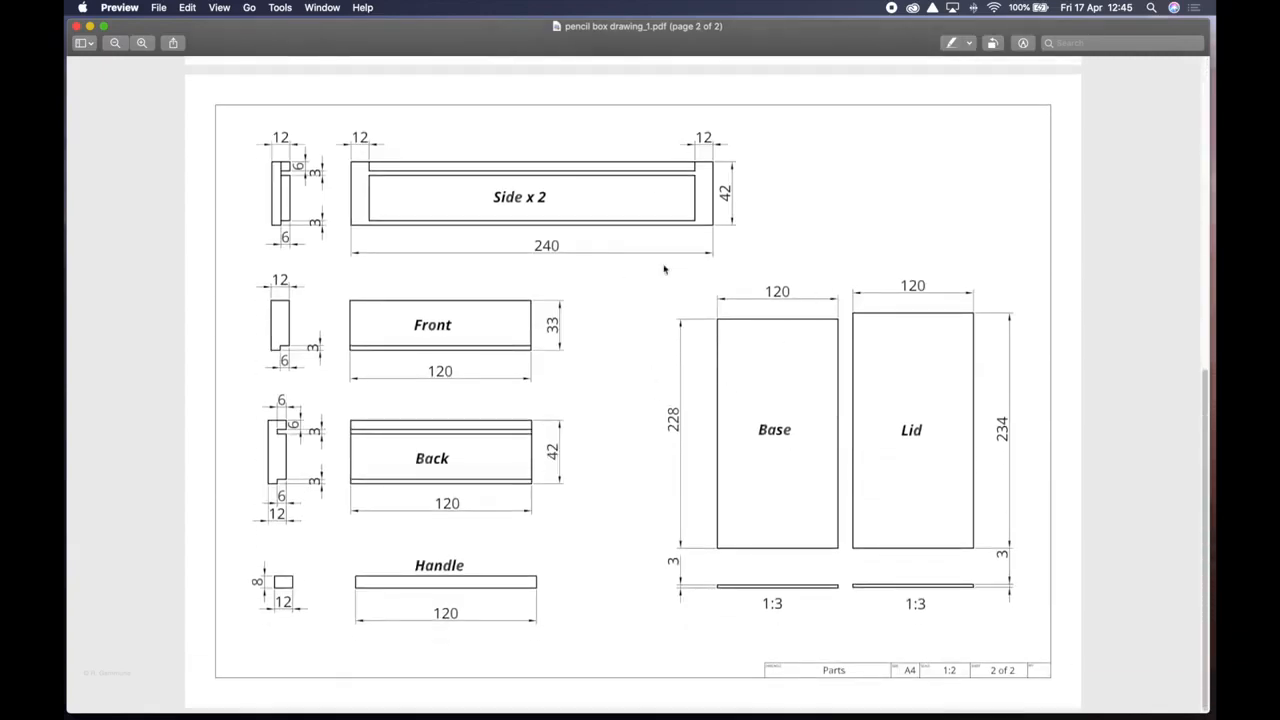
{"action": "scroll", "coordinate": [853, 341], "scroll_direction": "up", "scroll_amount": 10}
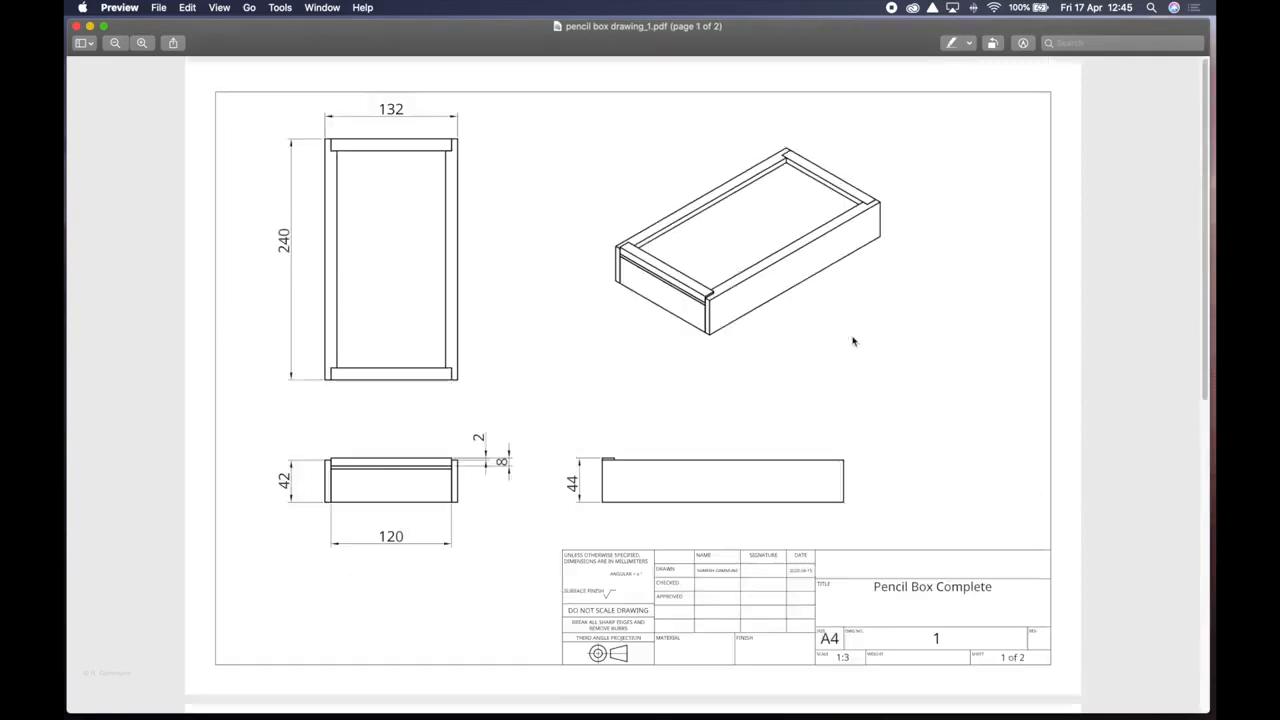
{"action": "key", "text": "ctrl+Up"}
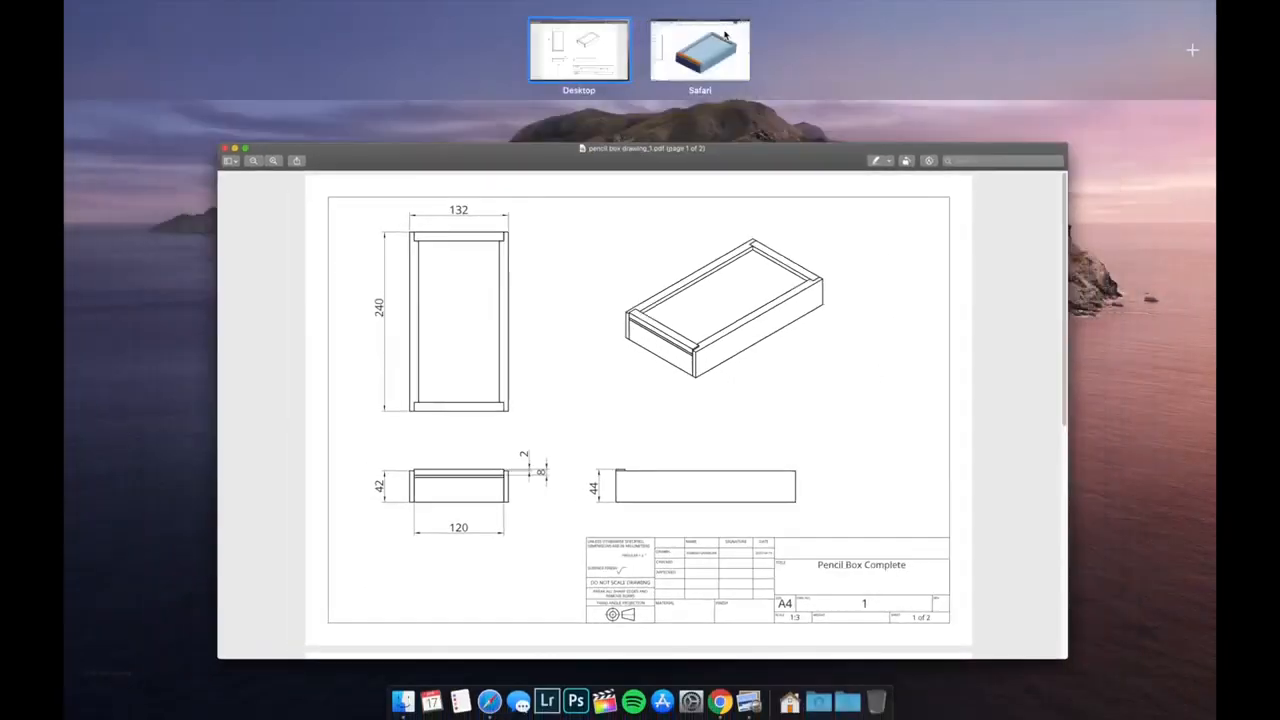
{"action": "left_click", "coordinate": [726, 36]}
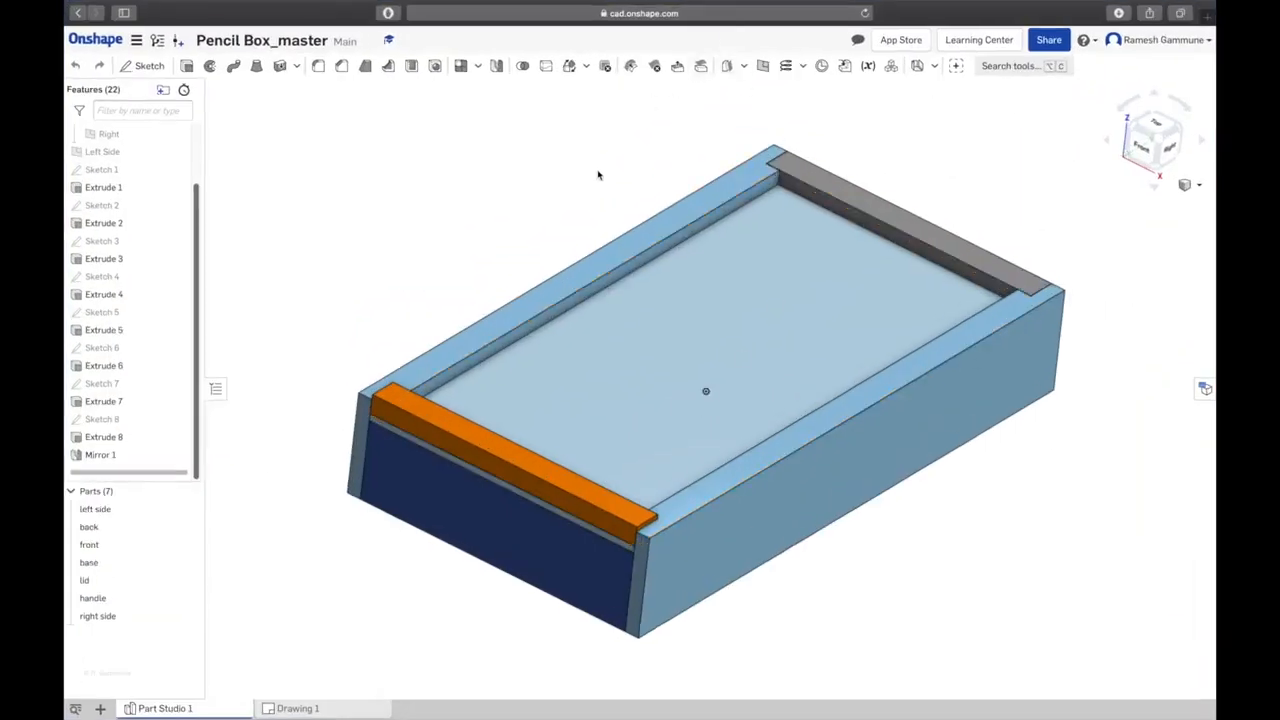
Leave the Pencil Box_master document and create a new document named "pencil box" in the Pencil Box folder
{"action": "left_click", "coordinate": [96, 40]}
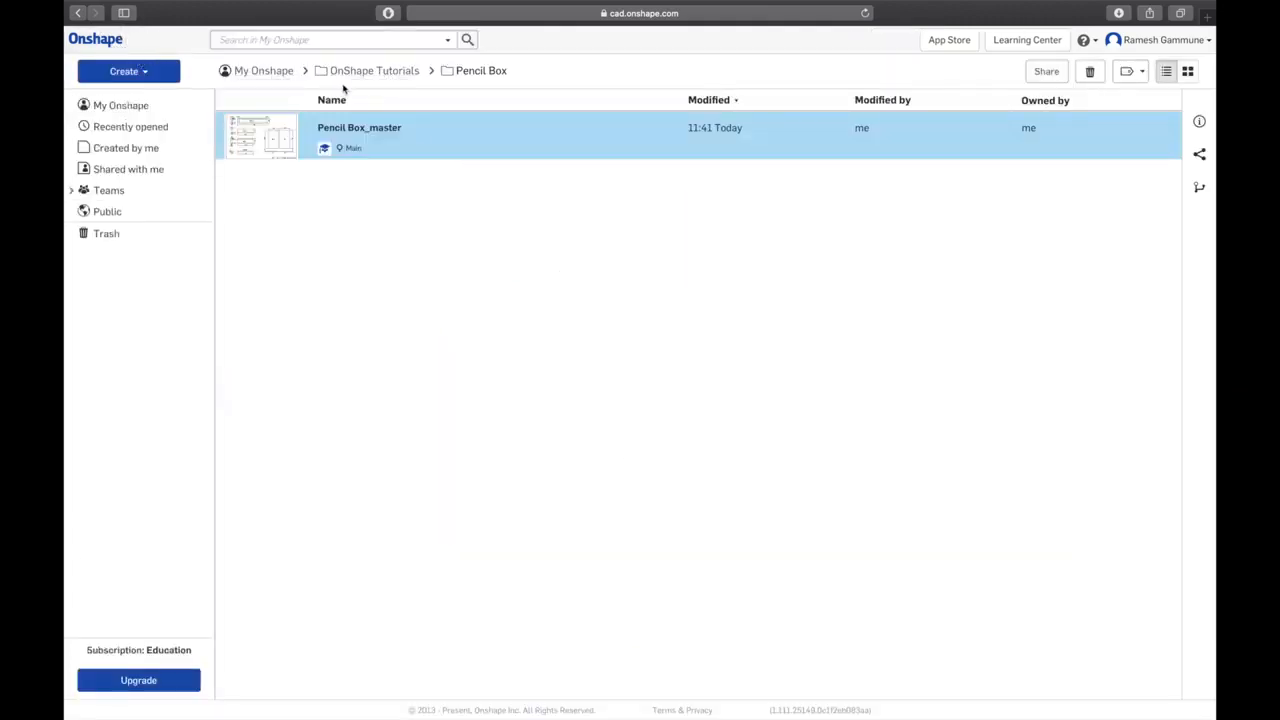
{"action": "left_click", "coordinate": [404, 229]}
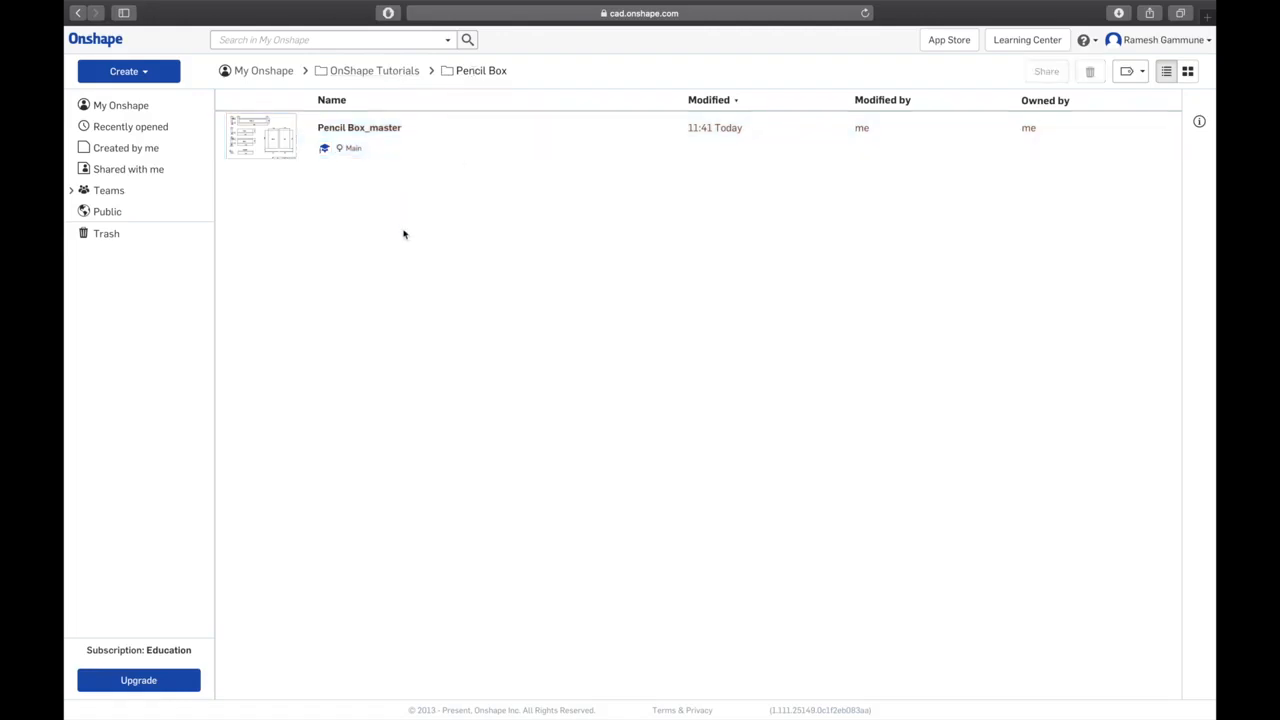
{"action": "left_click", "coordinate": [155, 73]}
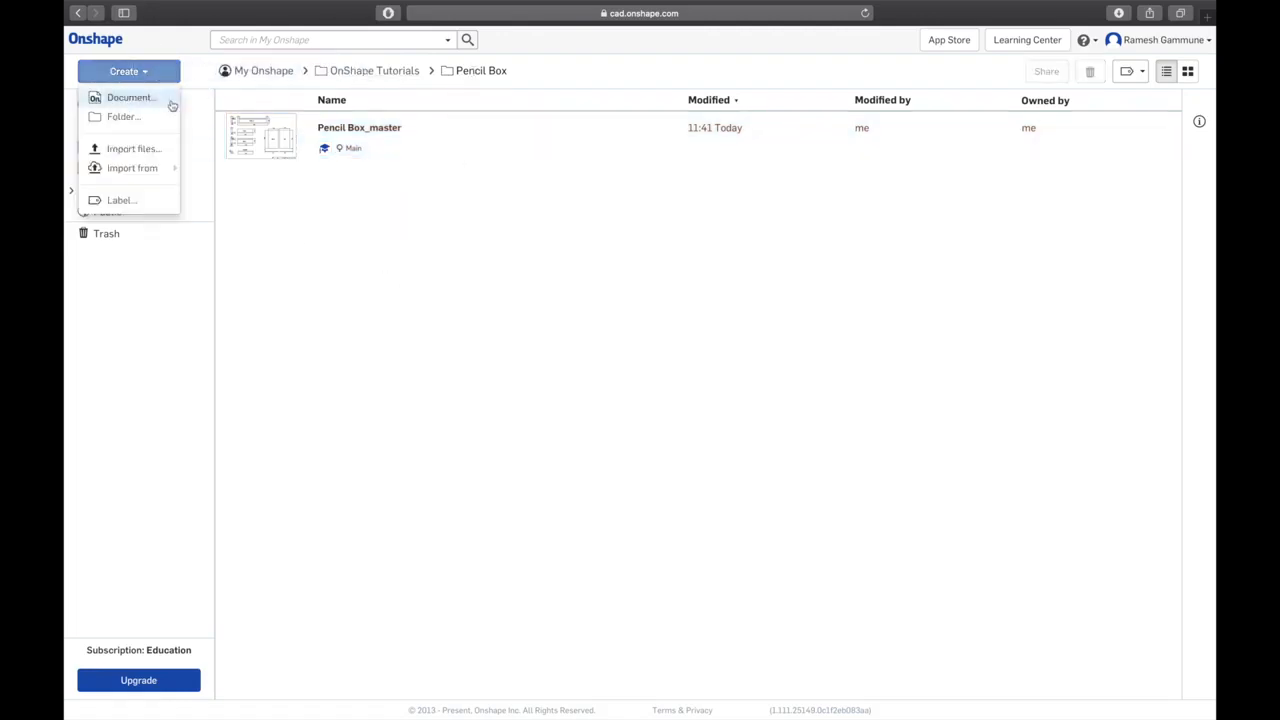
{"action": "left_click", "coordinate": [155, 99]}
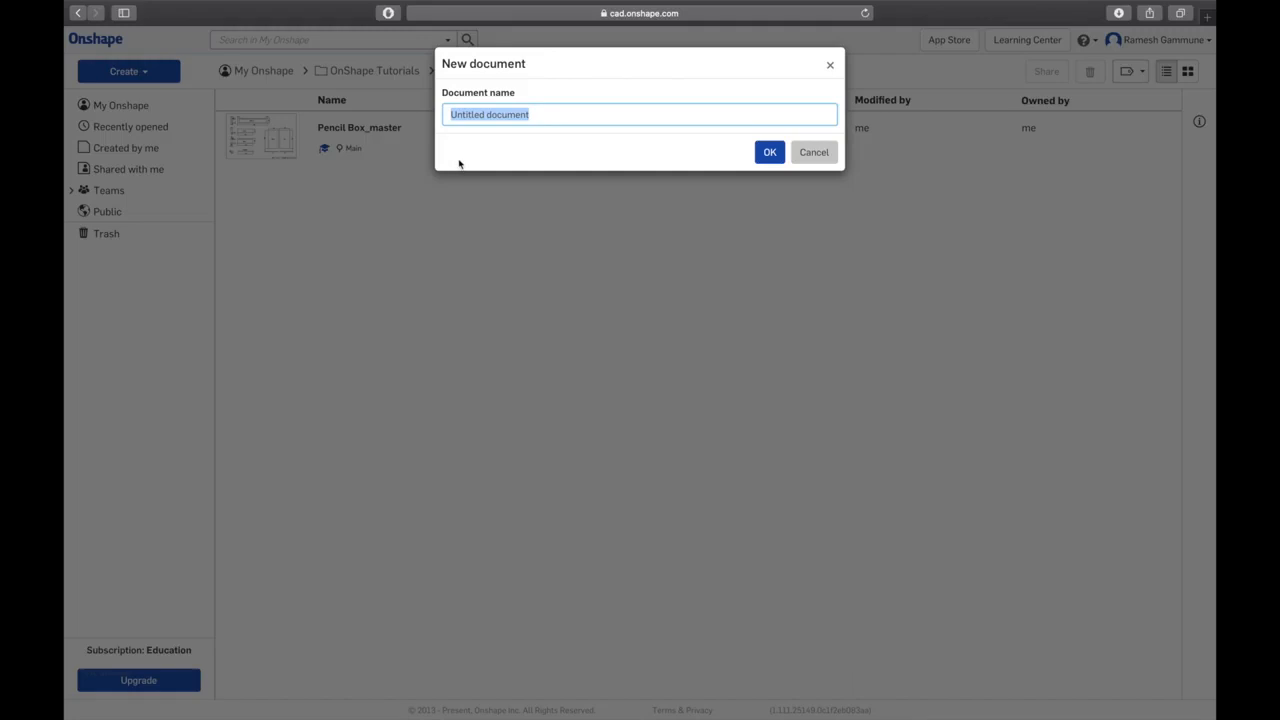
{"action": "type", "text": "pr"}
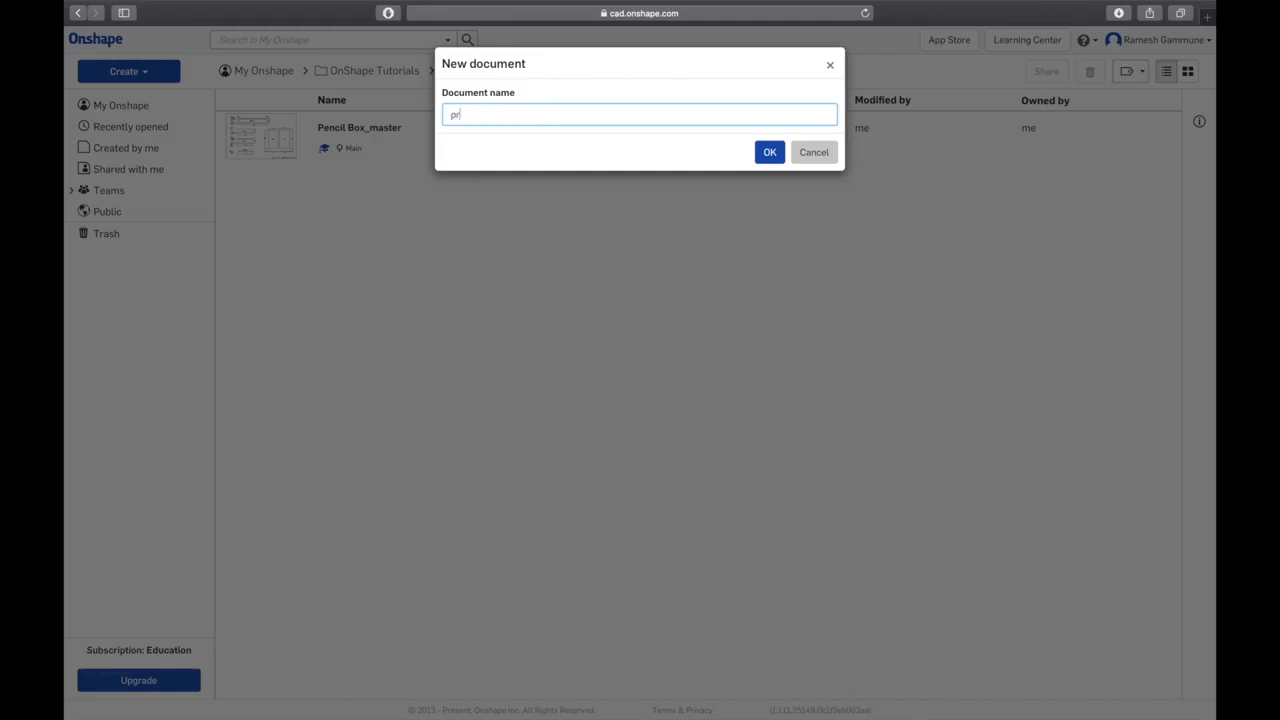
{"action": "key", "text": "BackSpace"}
{"action": "type", "text": "encil box"}
{"action": "left_click", "coordinate": [770, 152]}
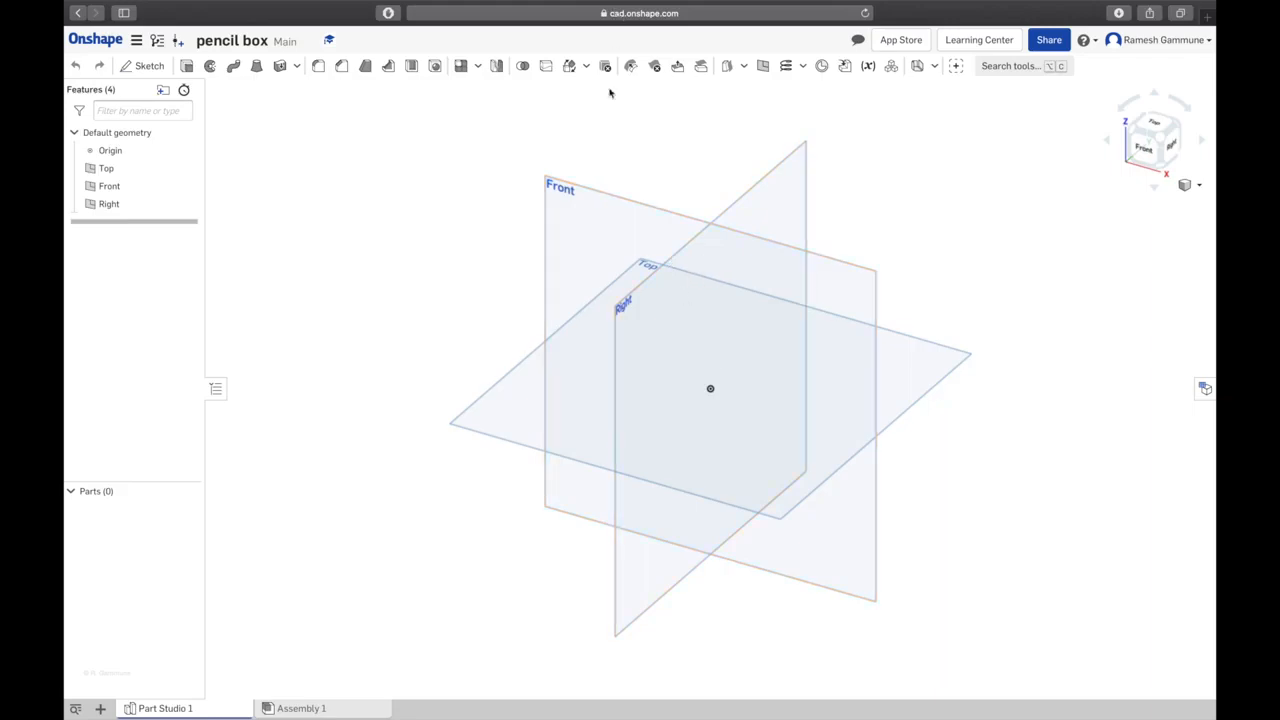
Switch to the PDF drawing in Preview, compare the side part's dimensions with the complete box views, and return to Onshape
{"action": "key", "text": "ctrl+Up"}
{"action": "left_click", "coordinate": [517, 434]}
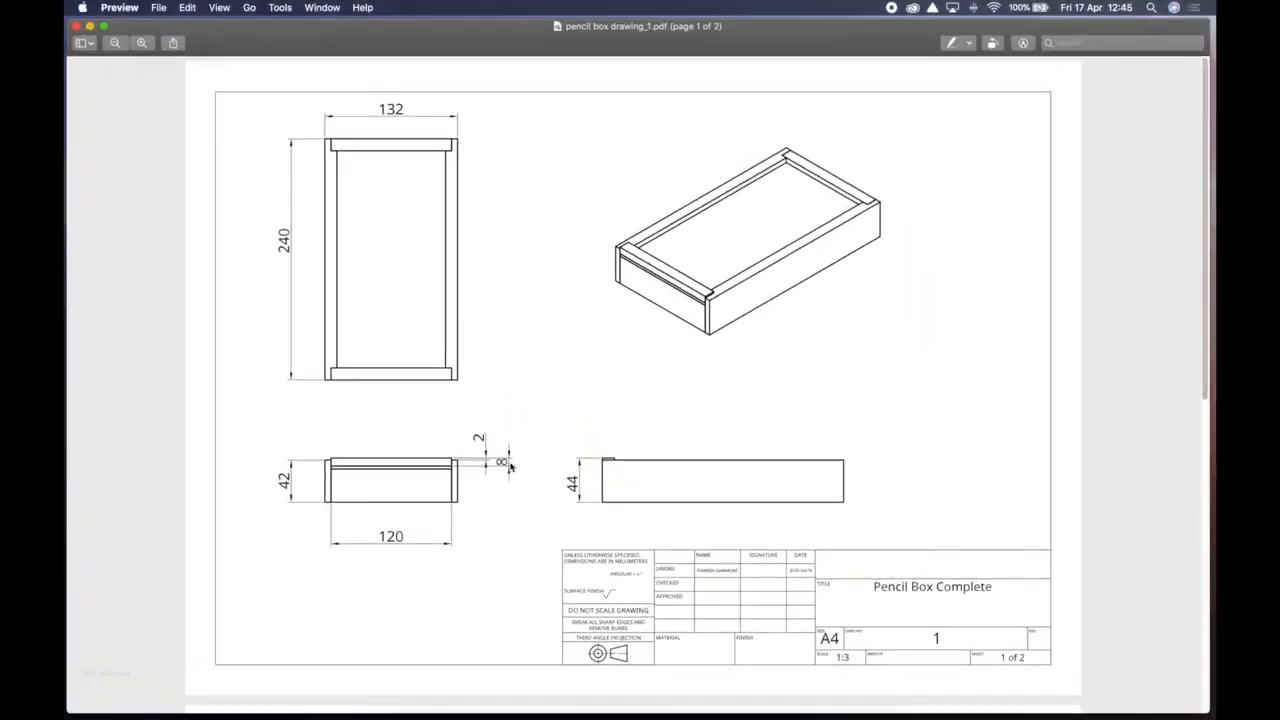
{"action": "scroll", "coordinate": [323, 414], "scroll_direction": "down", "scroll_amount": 10}
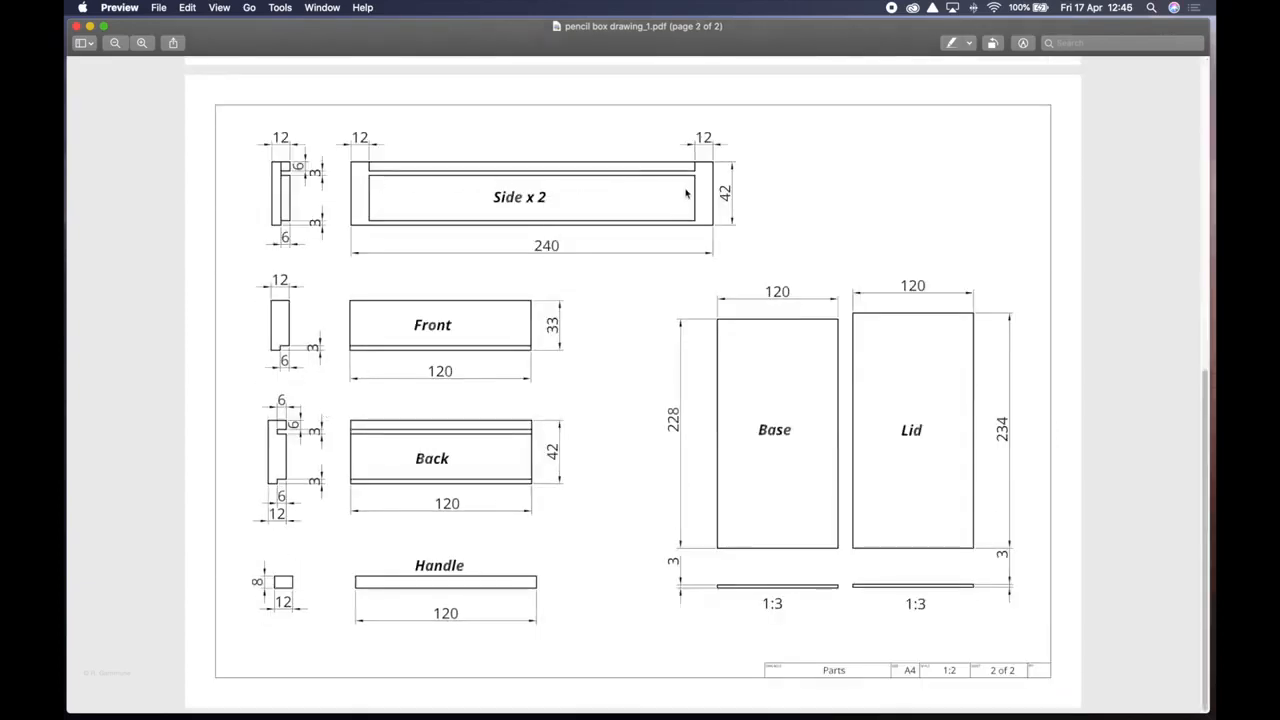
{"action": "scroll", "coordinate": [433, 183], "scroll_direction": "up", "scroll_amount": 10}
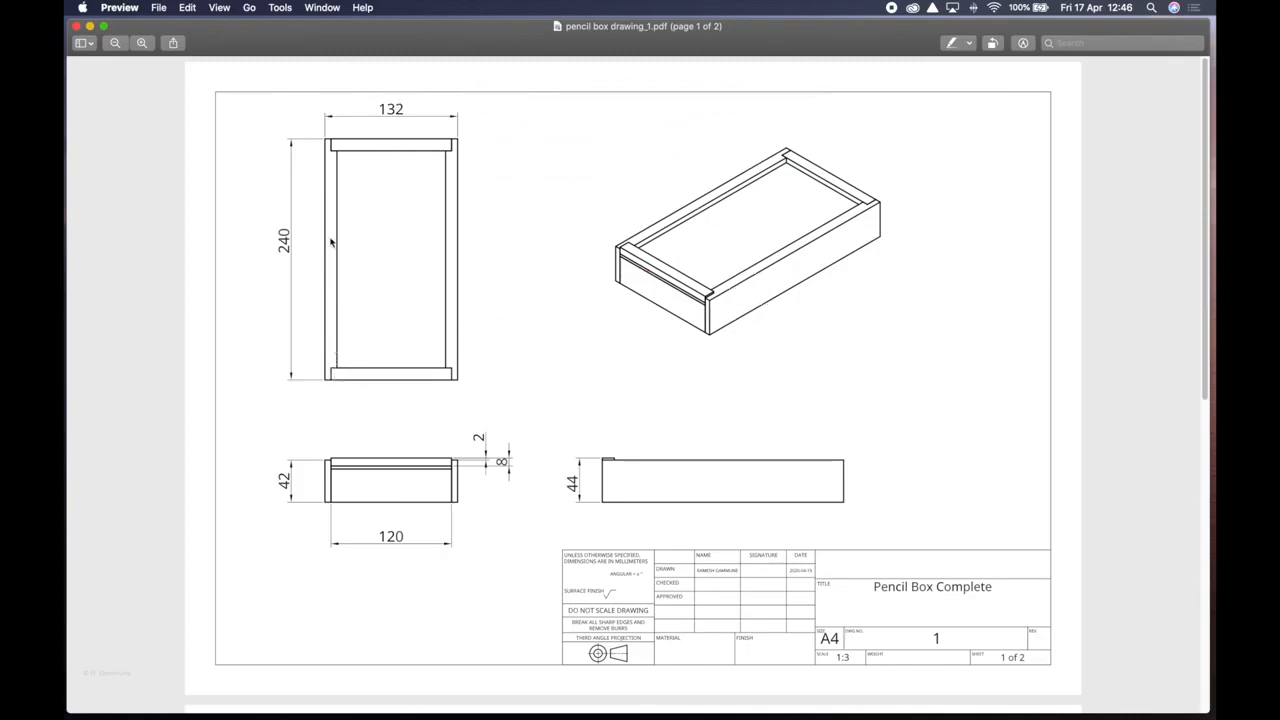
{"action": "scroll", "coordinate": [332, 242], "scroll_direction": "down", "scroll_amount": 5}
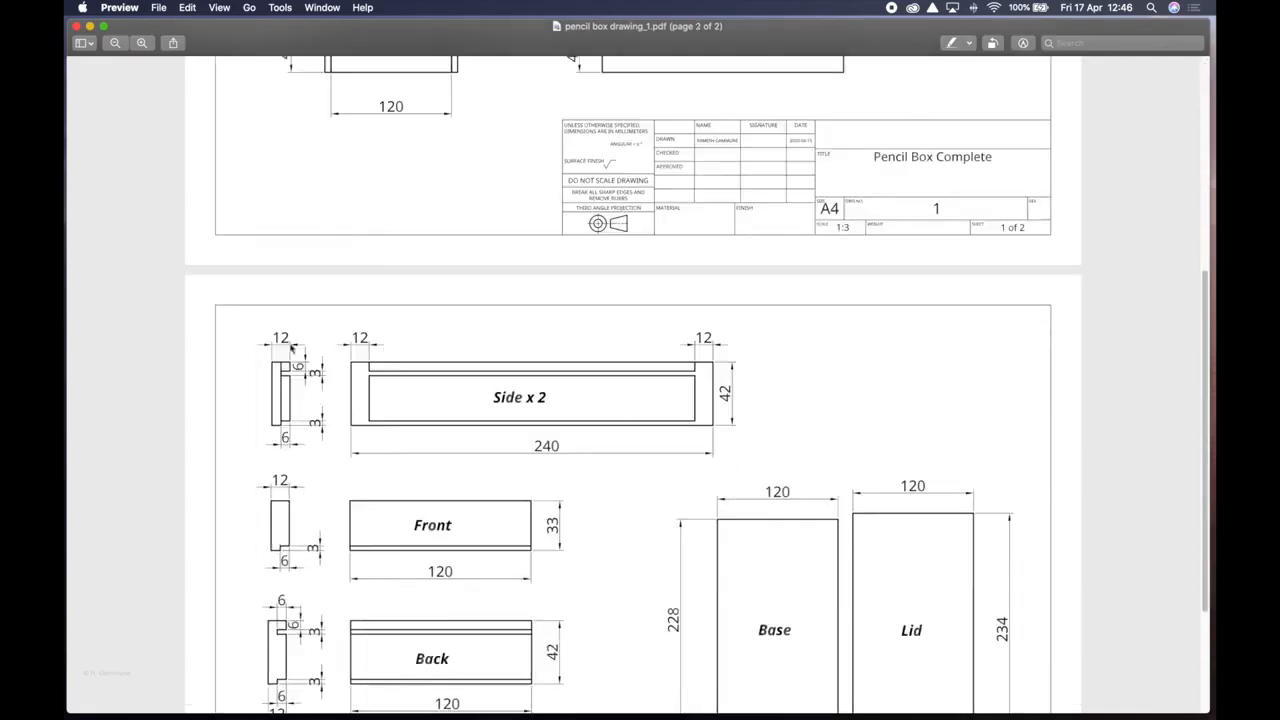
{"action": "scroll", "coordinate": [520, 410], "scroll_direction": "up", "scroll_amount": 5}
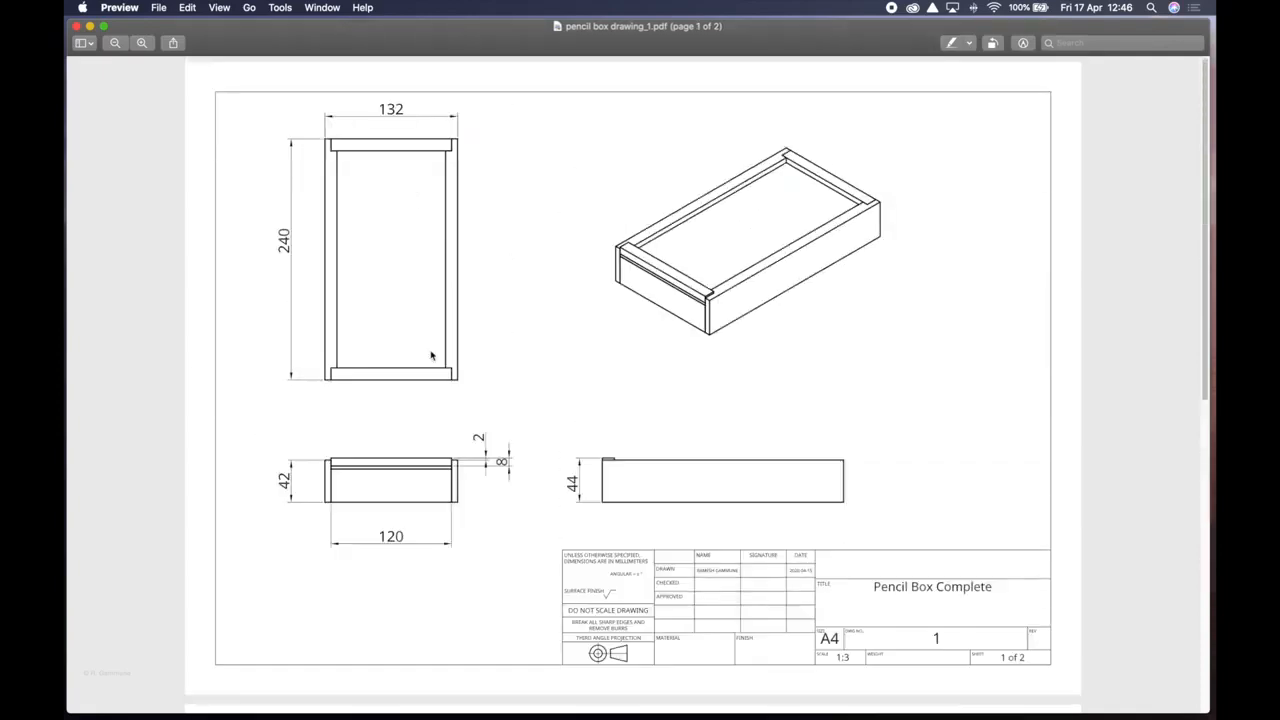
{"action": "key", "text": "ctrl+Up"}
{"action": "left_click", "coordinate": [726, 50]}
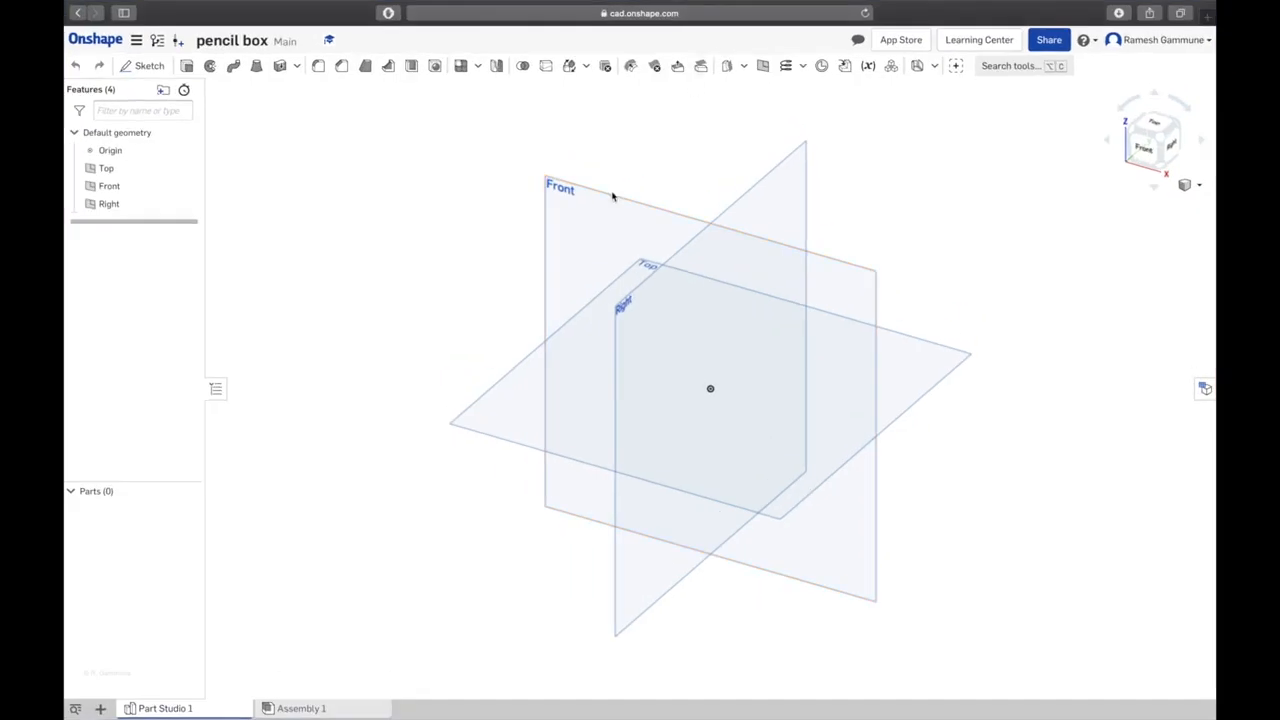
Hide the Front and Top planes, leaving only the Right plane shown and viewed from its left side
{"action": "right_click_drag", "start_coordinate": [437, 296], "coordinate": [465, 249]}
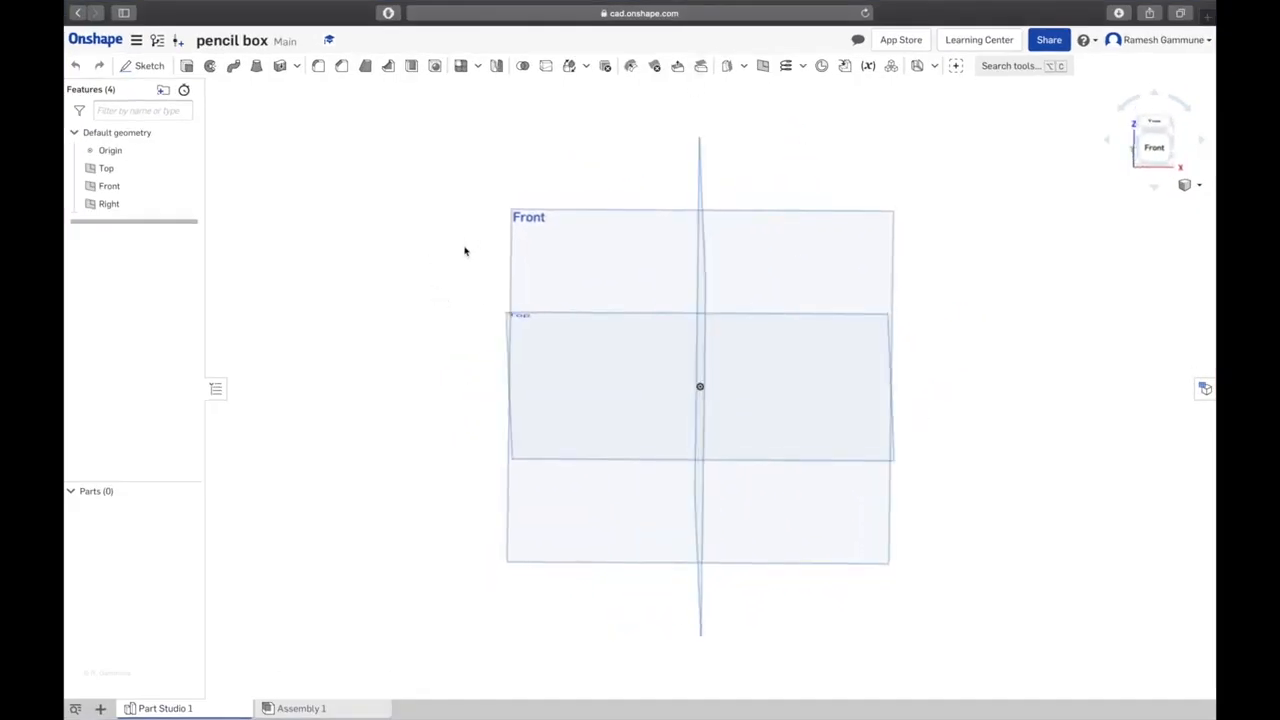
{"action": "left_click", "coordinate": [189, 186]}
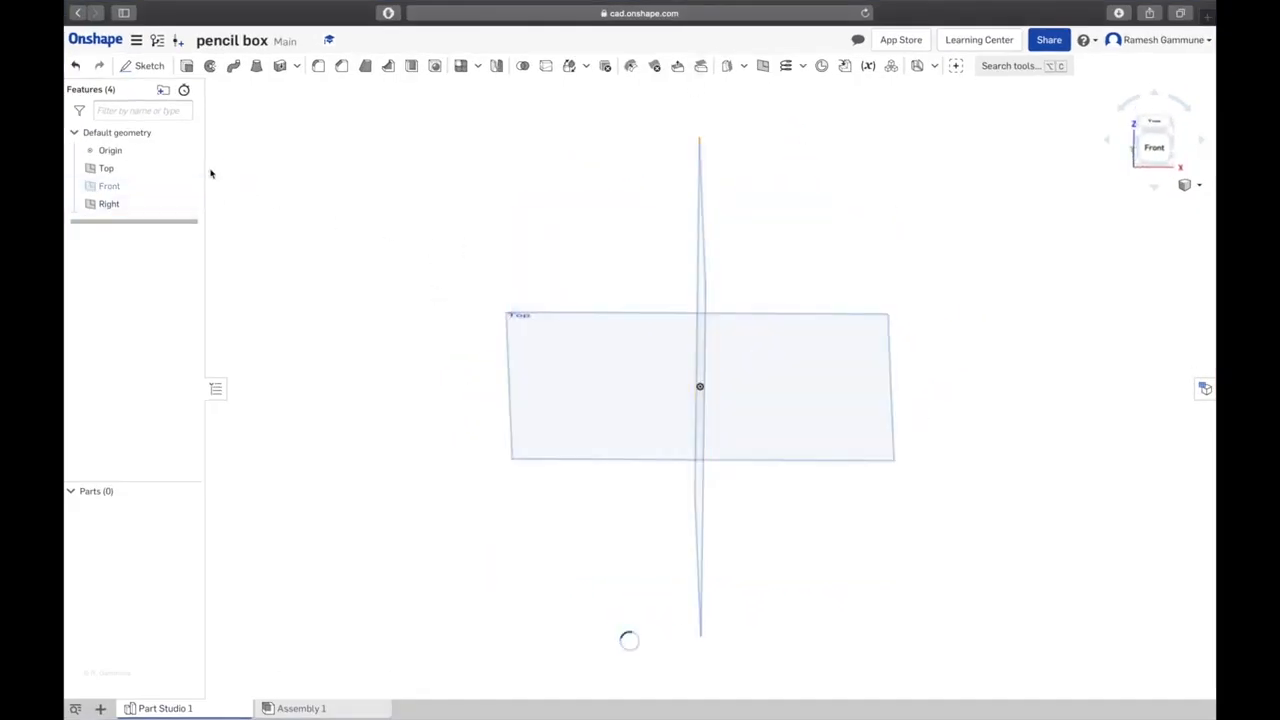
{"action": "left_click", "coordinate": [189, 168]}
{"action": "right_click_drag", "start_coordinate": [363, 206], "coordinate": [402, 196]}
{"action": "right_click_drag", "start_coordinate": [757, 280], "coordinate": [624, 270]}
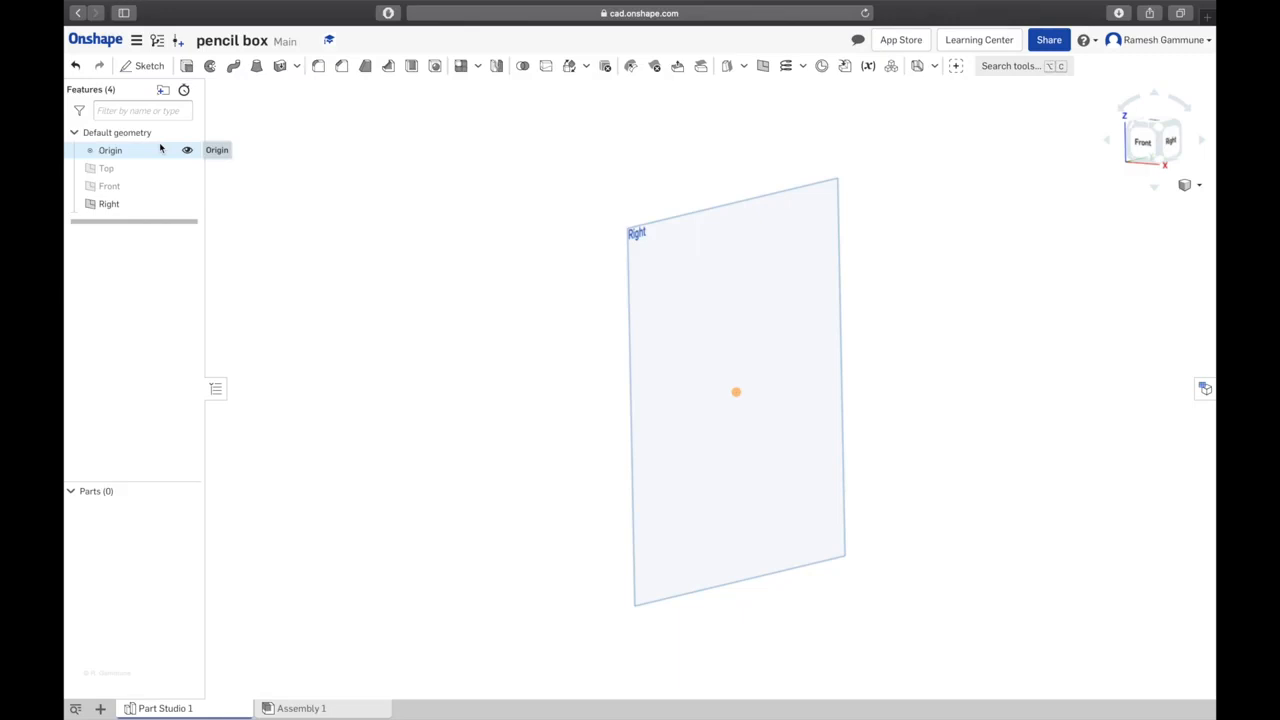
{"action": "key", "text": "shift+Right"}
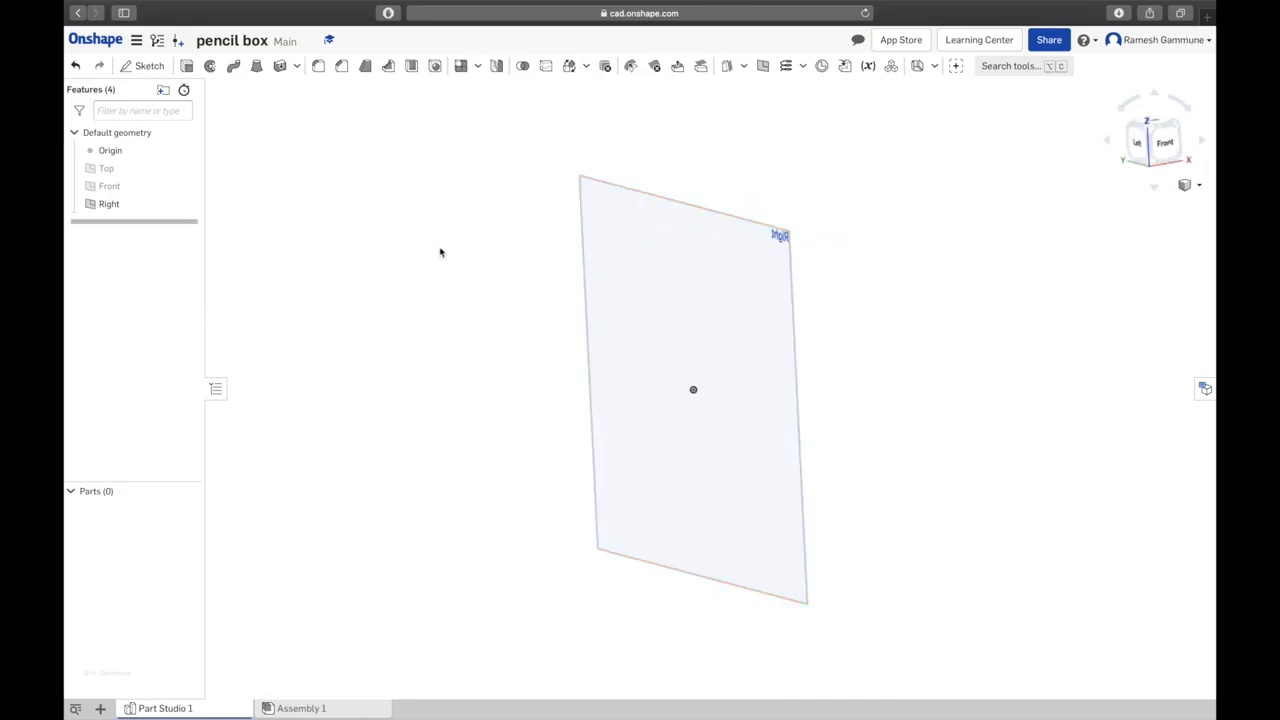
{"action": "mouse_move", "coordinate": [566, 304]}
{"action": "right_mouse_down"}
{"action": "mouse_move", "coordinate": [571, 295]}
{"action": "mouse_move", "coordinate": [577, 311]}
{"action": "right_mouse_up"}
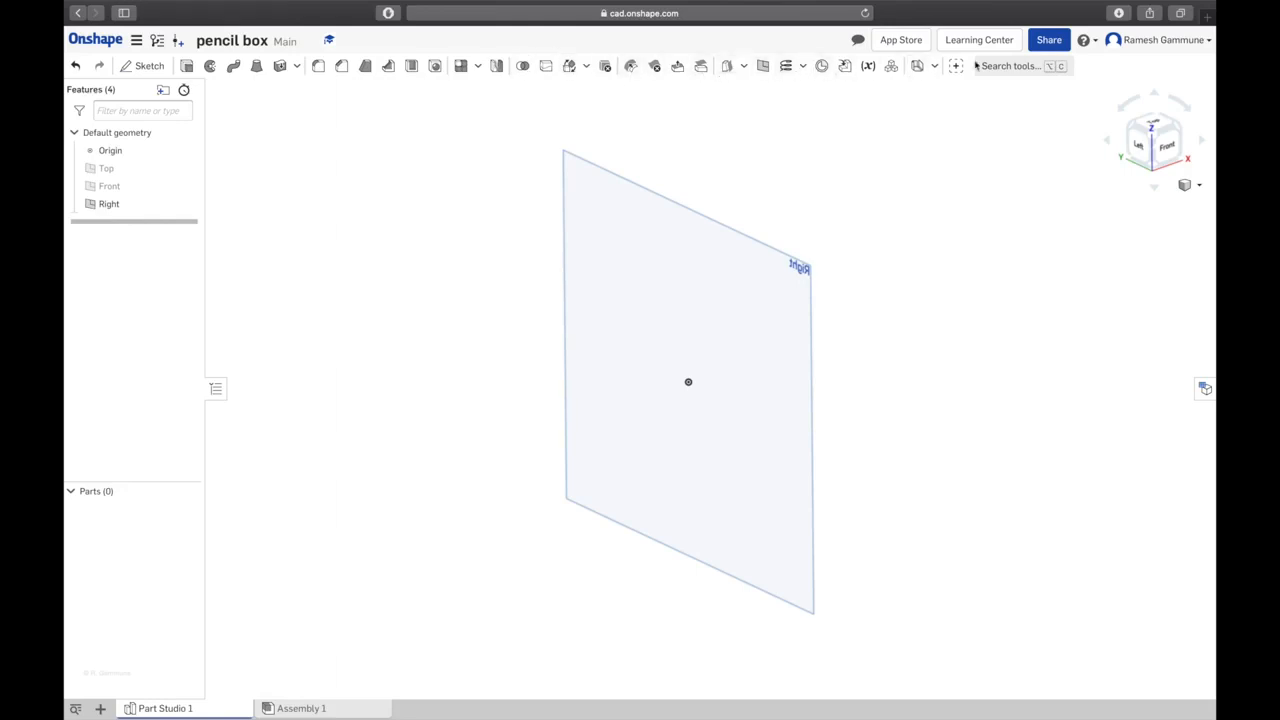
Create a plane offset 66 mm from the Right plane, with the offset direction flipped towards the left side of the box
{"action": "left_click", "coordinate": [764, 68]}
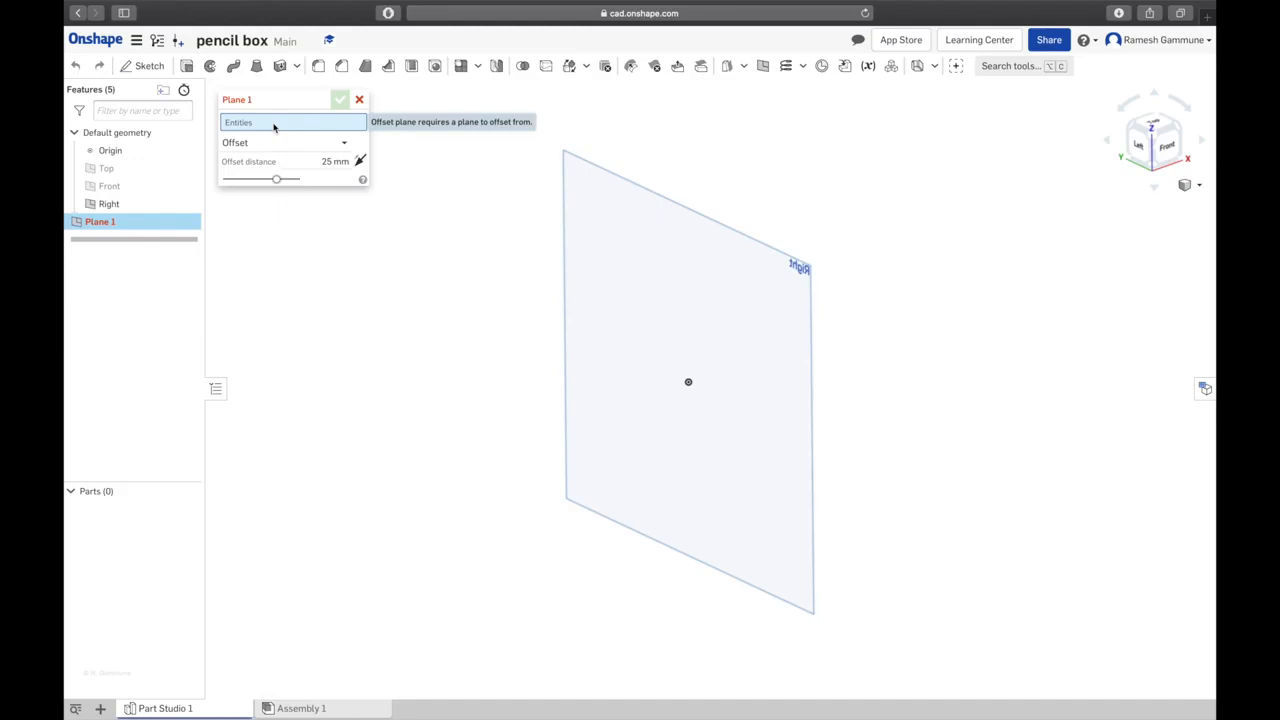
{"action": "left_click", "coordinate": [576, 246]}
{"action": "right_click_drag", "start_coordinate": [509, 294], "coordinate": [745, 424]}
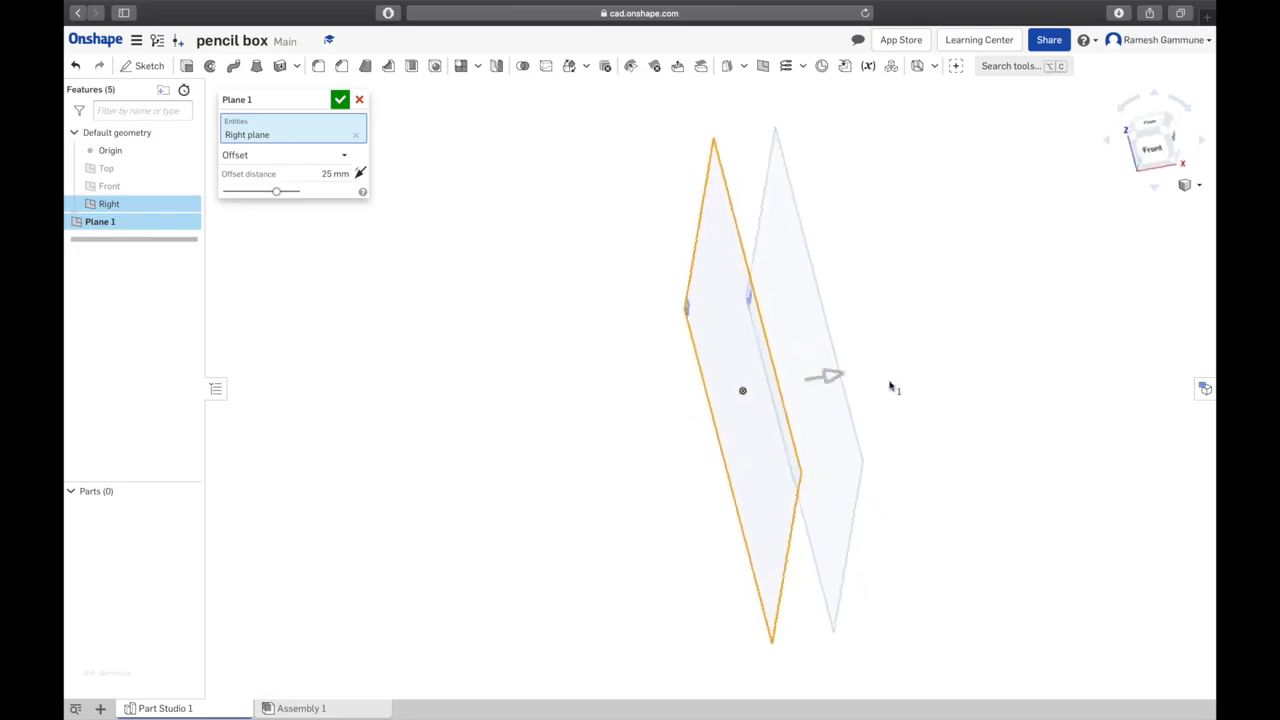
{"action": "right_click_drag", "start_coordinate": [891, 386], "coordinate": [690, 410]}
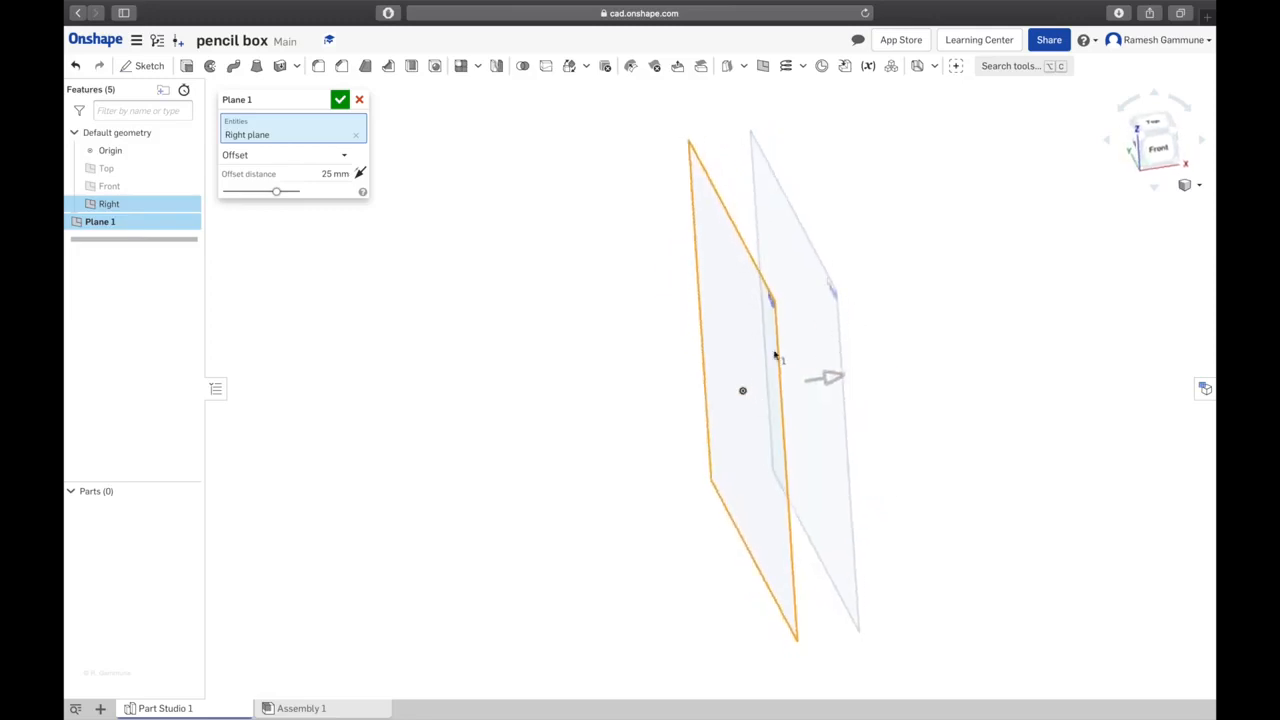
{"action": "left_click", "coordinate": [360, 174]}
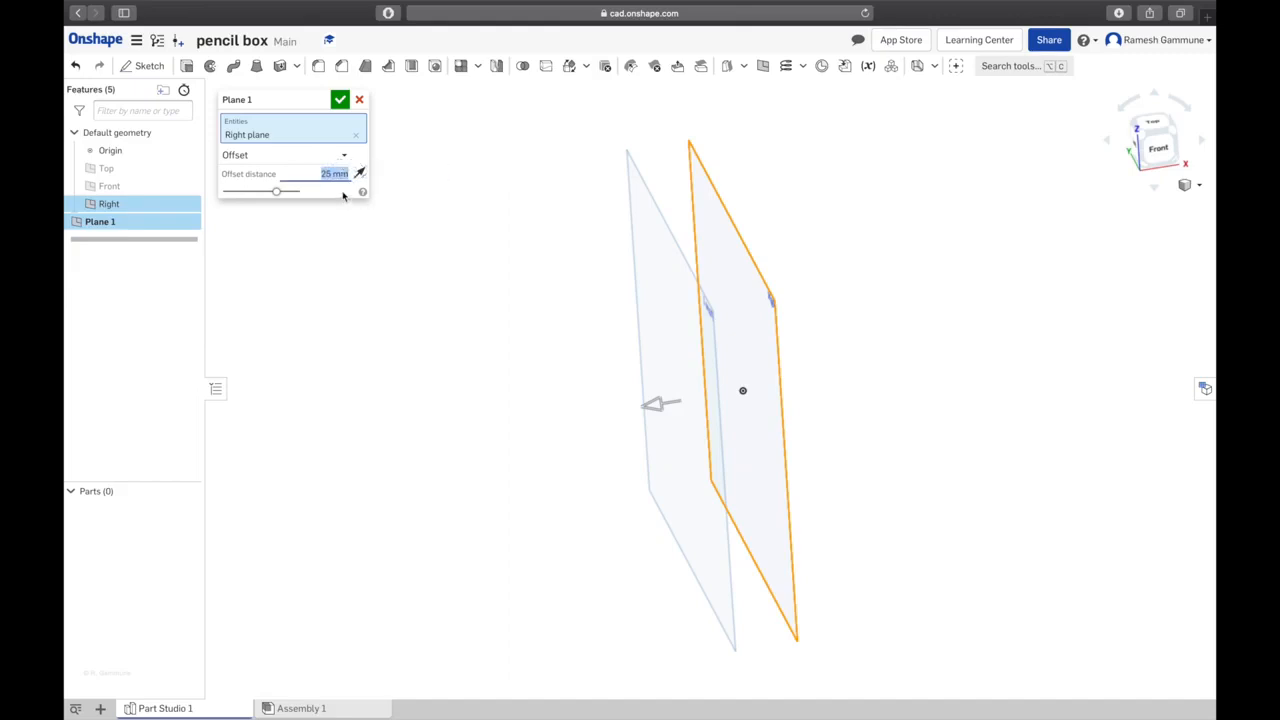
{"action": "type", "text": "60"}
{"action": "key", "text": "Return"}
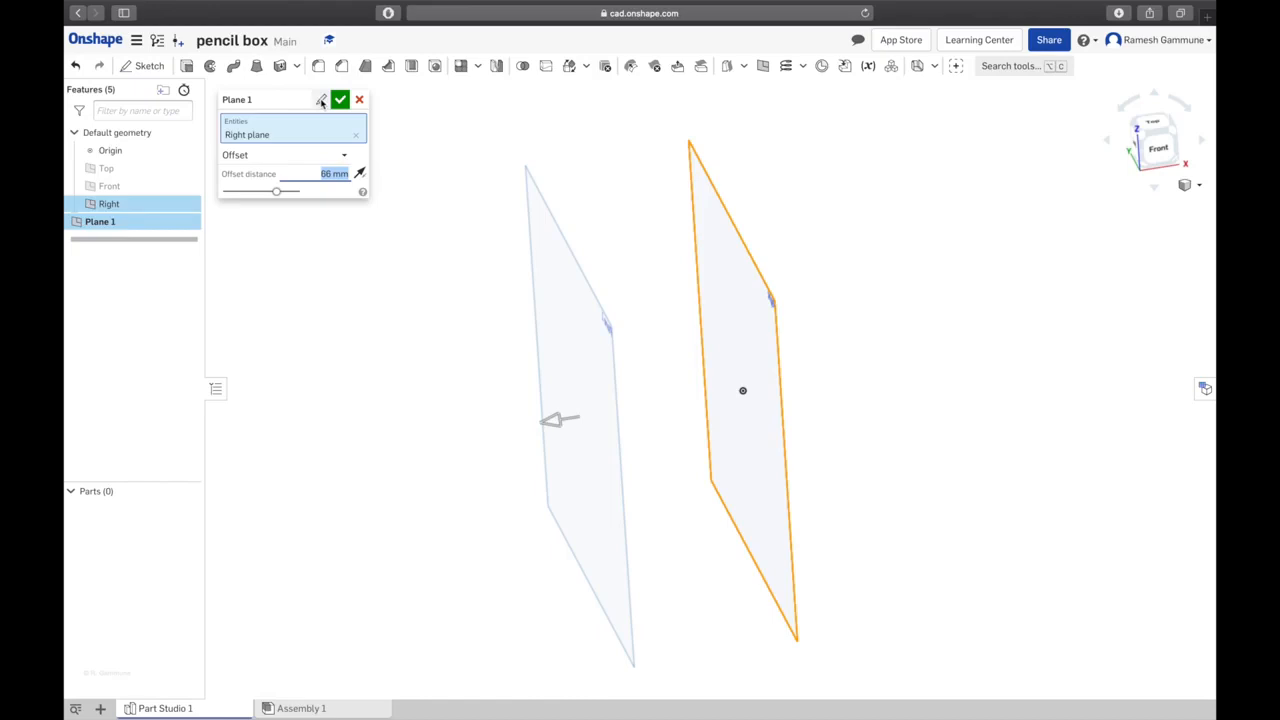
Rename the new offset plane "left offset" and confirm its creation
{"action": "left_click", "coordinate": [320, 100]}
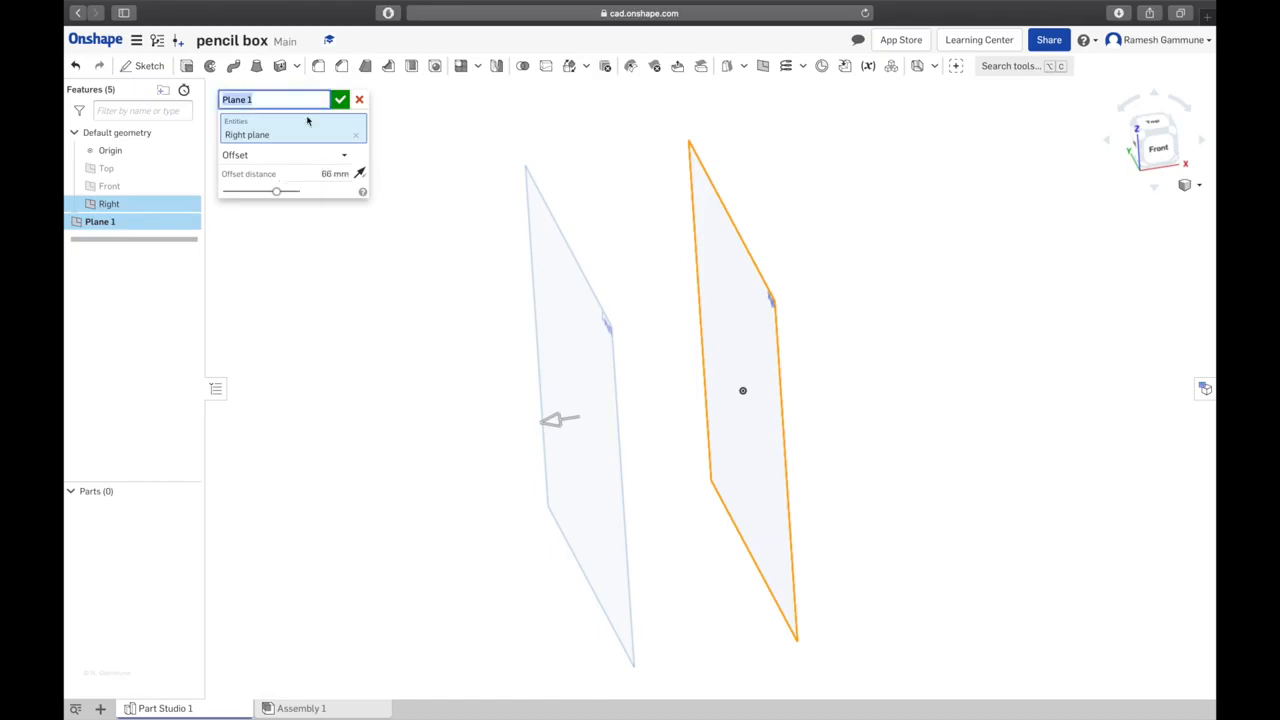
{"action": "type", "text": "left offset"}
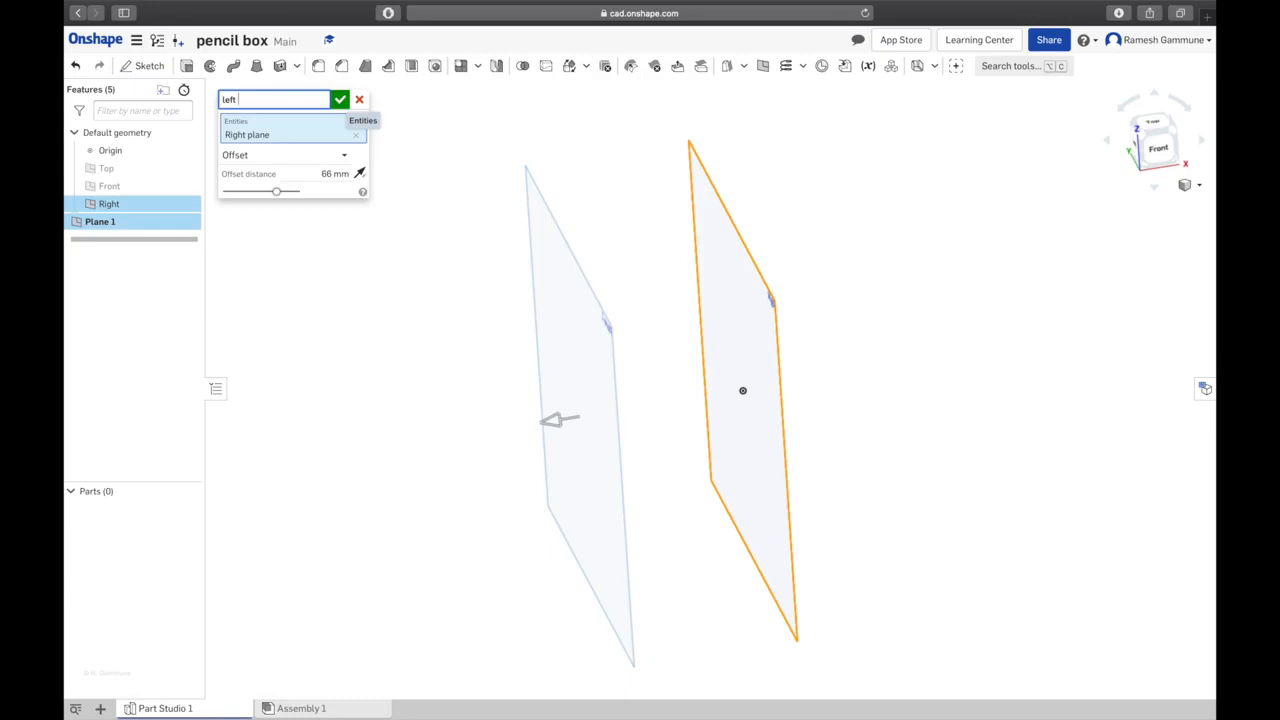
{"action": "left_click", "coordinate": [340, 100]}
{"action": "right_click_drag", "start_coordinate": [352, 299], "coordinate": [406, 272]}
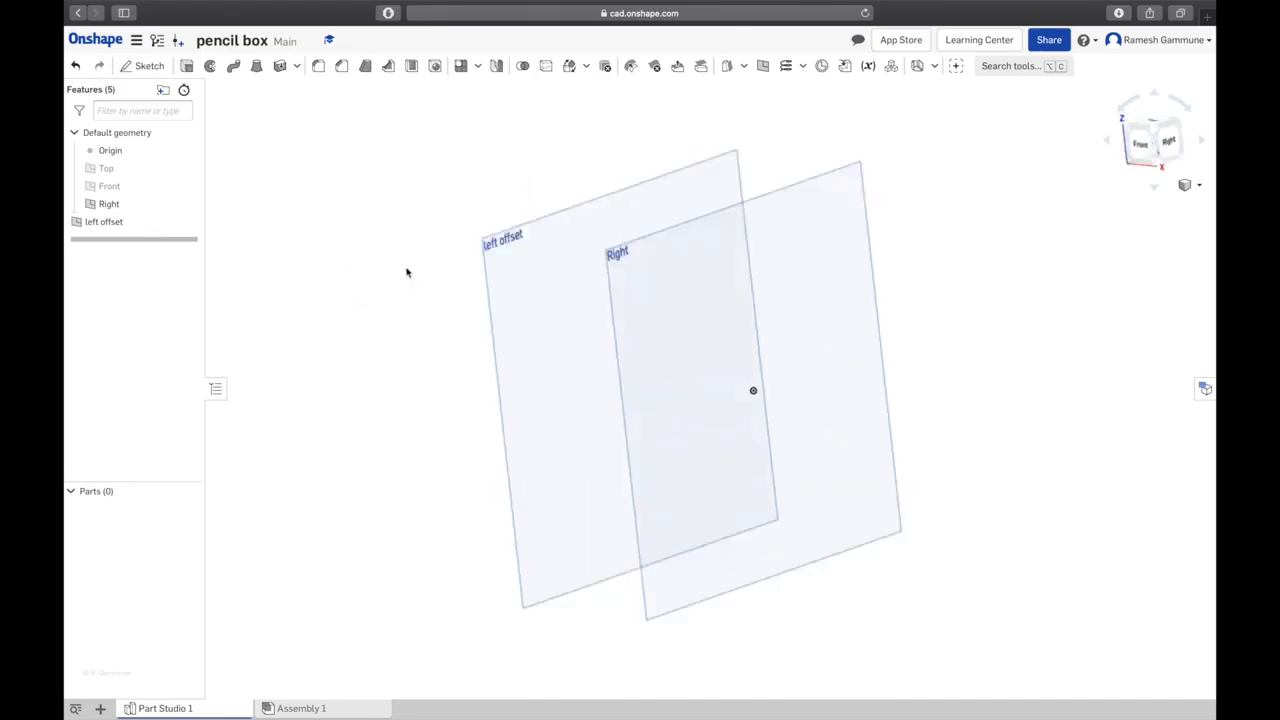
Hide the Right plane so that only the left offset plane remains shown, viewed from its outer side
{"action": "left_click", "coordinate": [810, 237]}
{"action": "left_click", "coordinate": [400, 264]}
{"action": "left_click", "coordinate": [188, 204]}
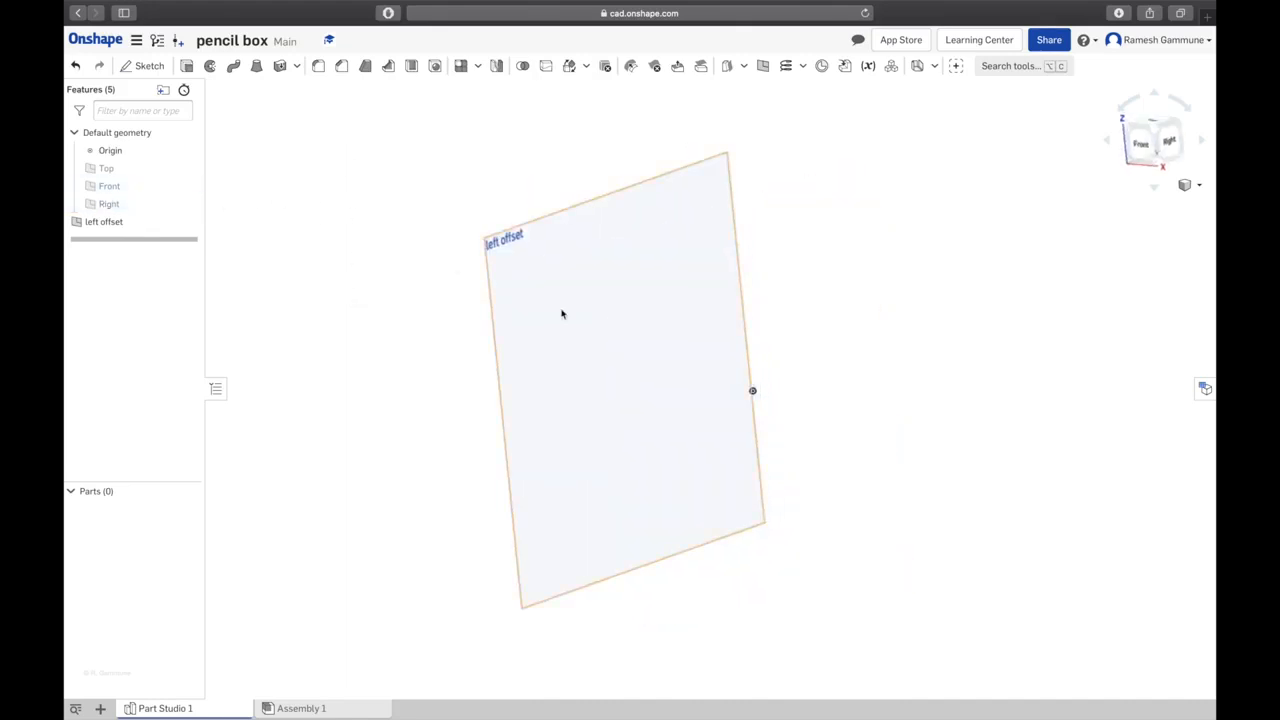
{"action": "mouse_move", "coordinate": [514, 366]}
{"action": "right_mouse_down"}
{"action": "mouse_move", "coordinate": [397, 317]}
{"action": "mouse_move", "coordinate": [491, 309]}
{"action": "mouse_move", "coordinate": [486, 297]}
{"action": "right_mouse_up"}
Switch to the PDF drawing in Preview, examine the Side x 2 views on page 2, and return to Onshape
{"action": "key", "text": "ctrl+Up"}
{"action": "left_click", "coordinate": [431, 455]}
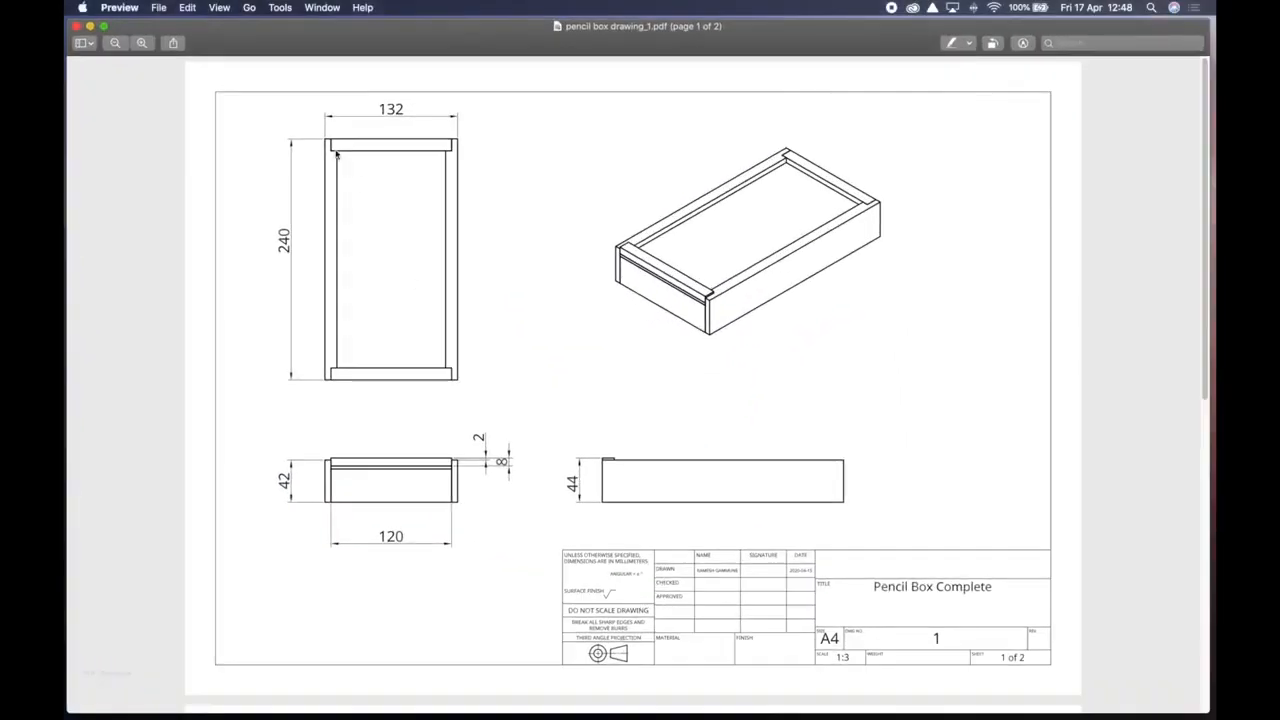
{"action": "scroll", "coordinate": [336, 394], "scroll_direction": "down", "scroll_amount": 10}
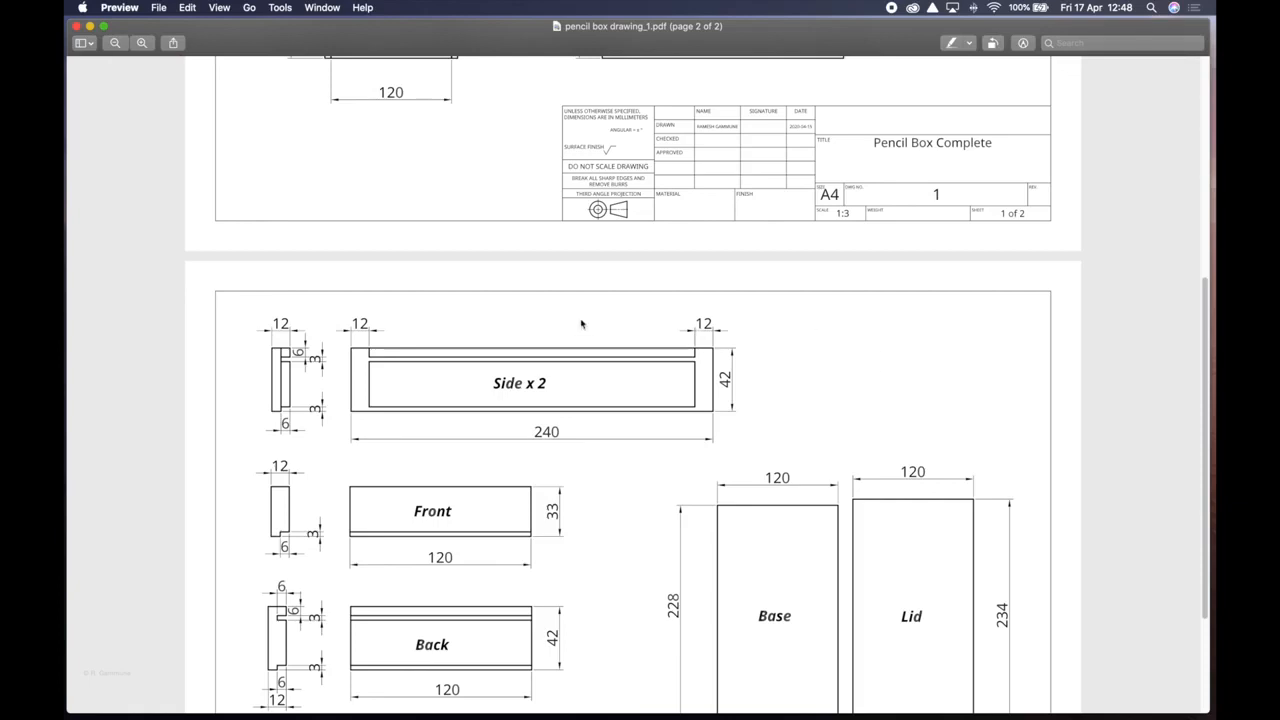
{"action": "scroll", "coordinate": [432, 429], "scroll_direction": "up", "scroll_amount": 5, "text": "ctrl"}
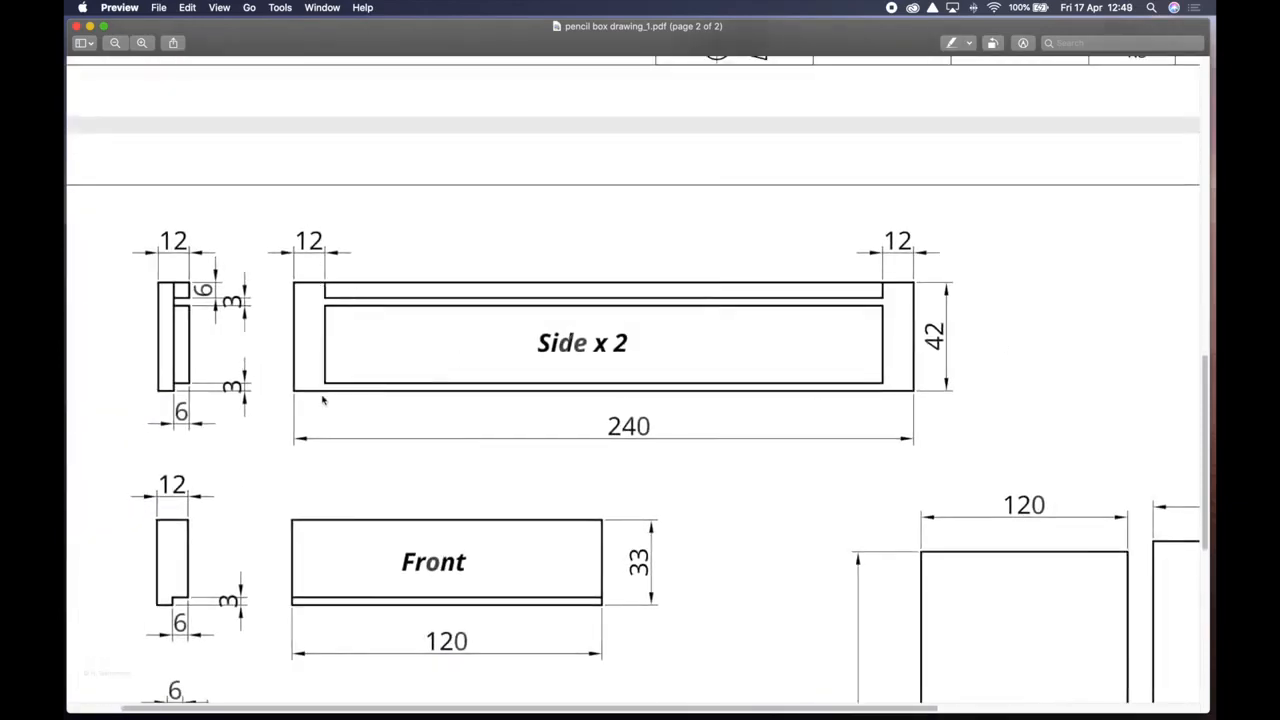
{"action": "key", "text": "ctrl+Up"}
{"action": "left_click", "coordinate": [711, 52]}
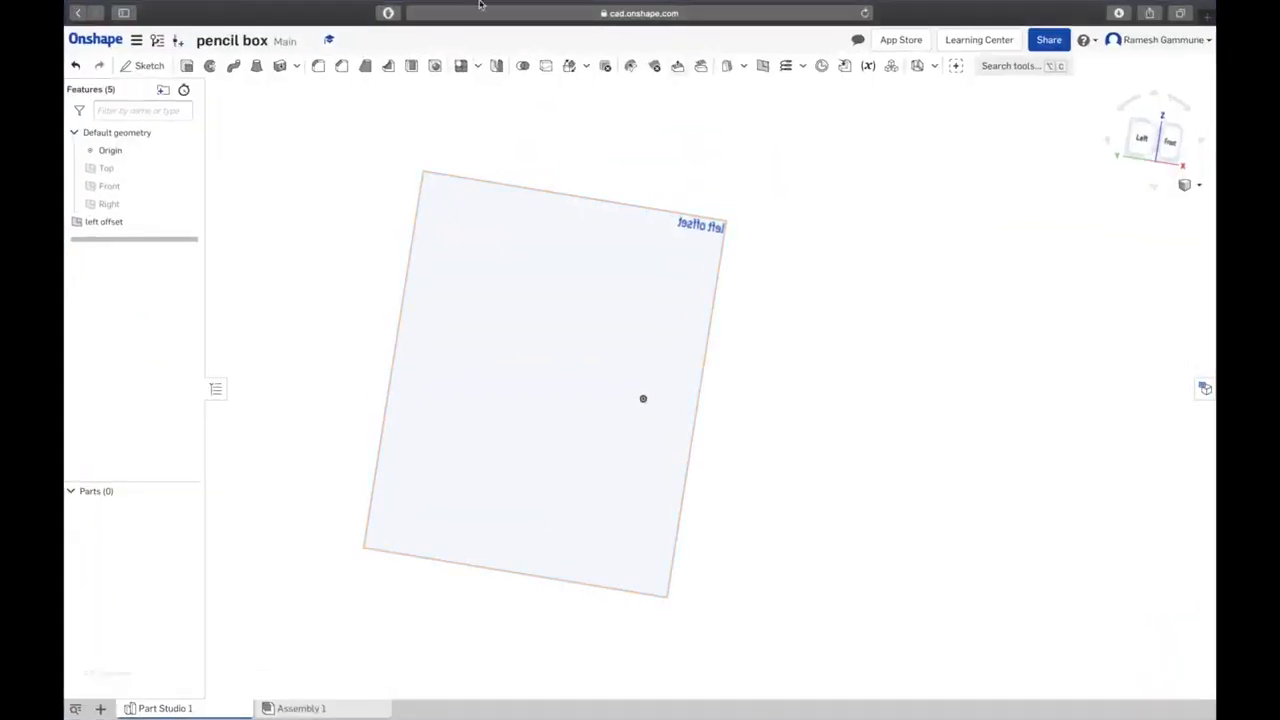
Start a sketch on the left offset plane and view it normal to the sketch plane
{"action": "left_click", "coordinate": [143, 65]}
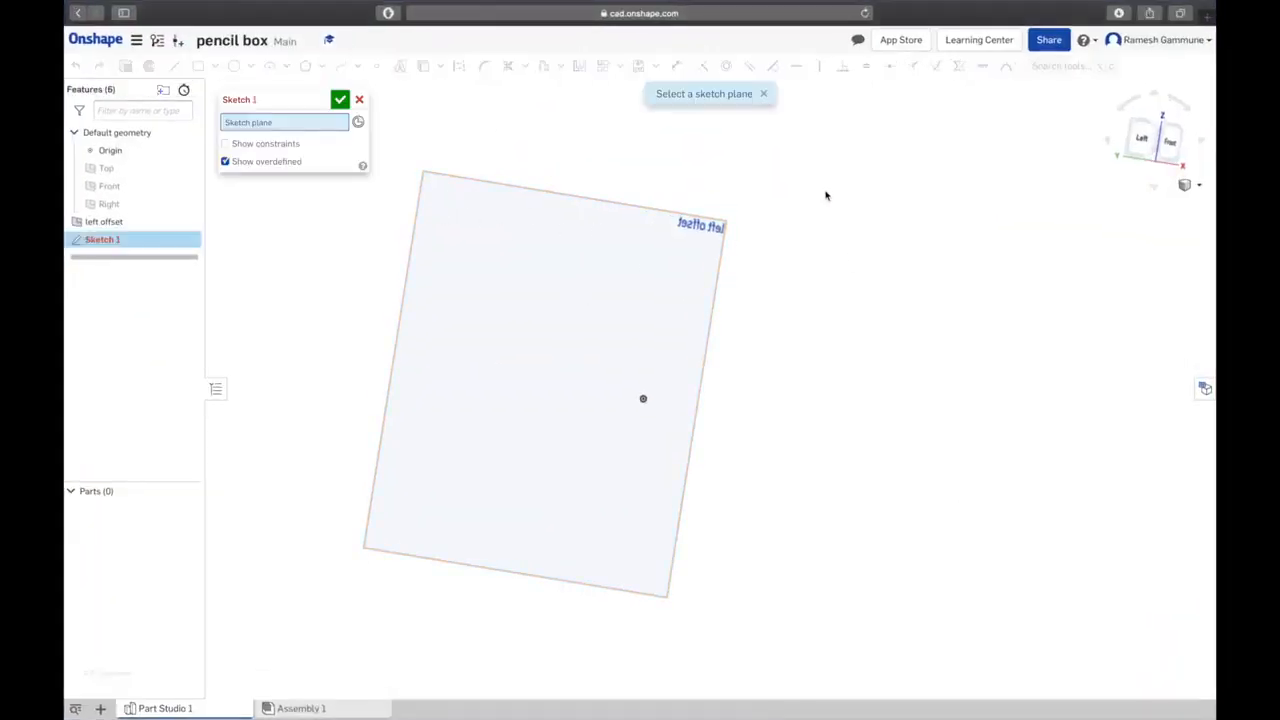
{"action": "right_click_drag", "start_coordinate": [826, 193], "coordinate": [785, 199]}
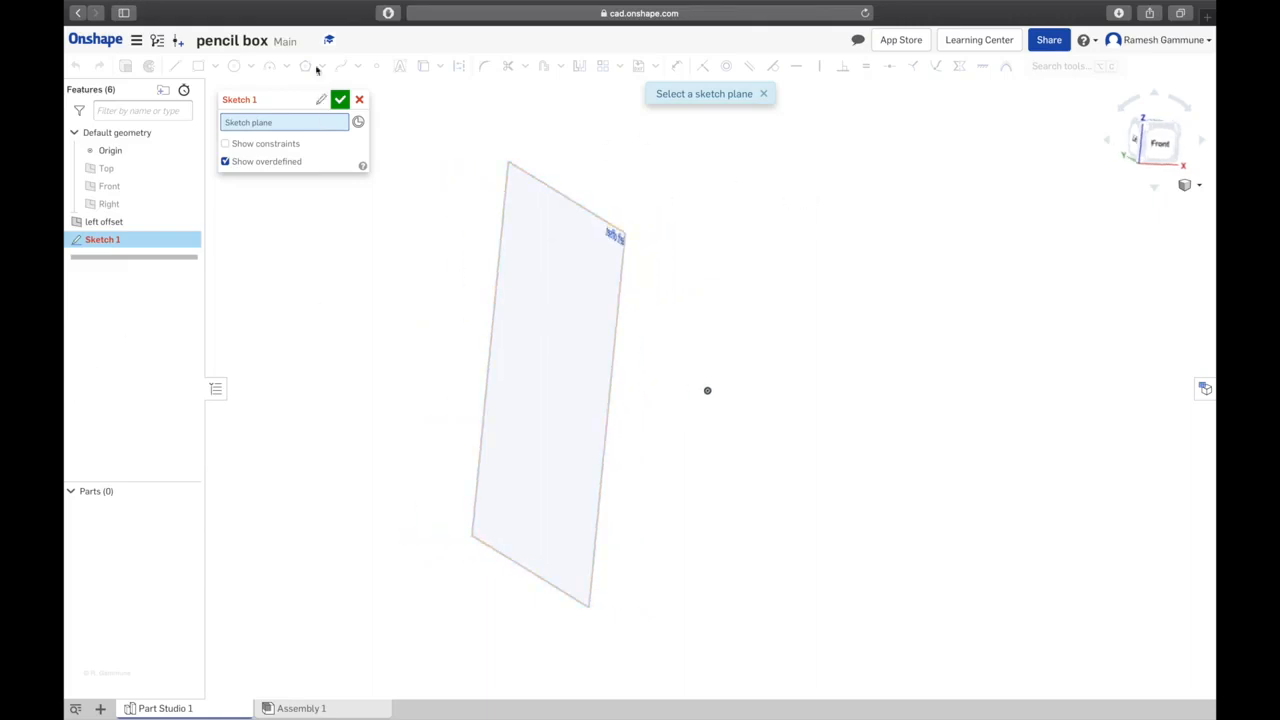
{"action": "left_click", "coordinate": [542, 292]}
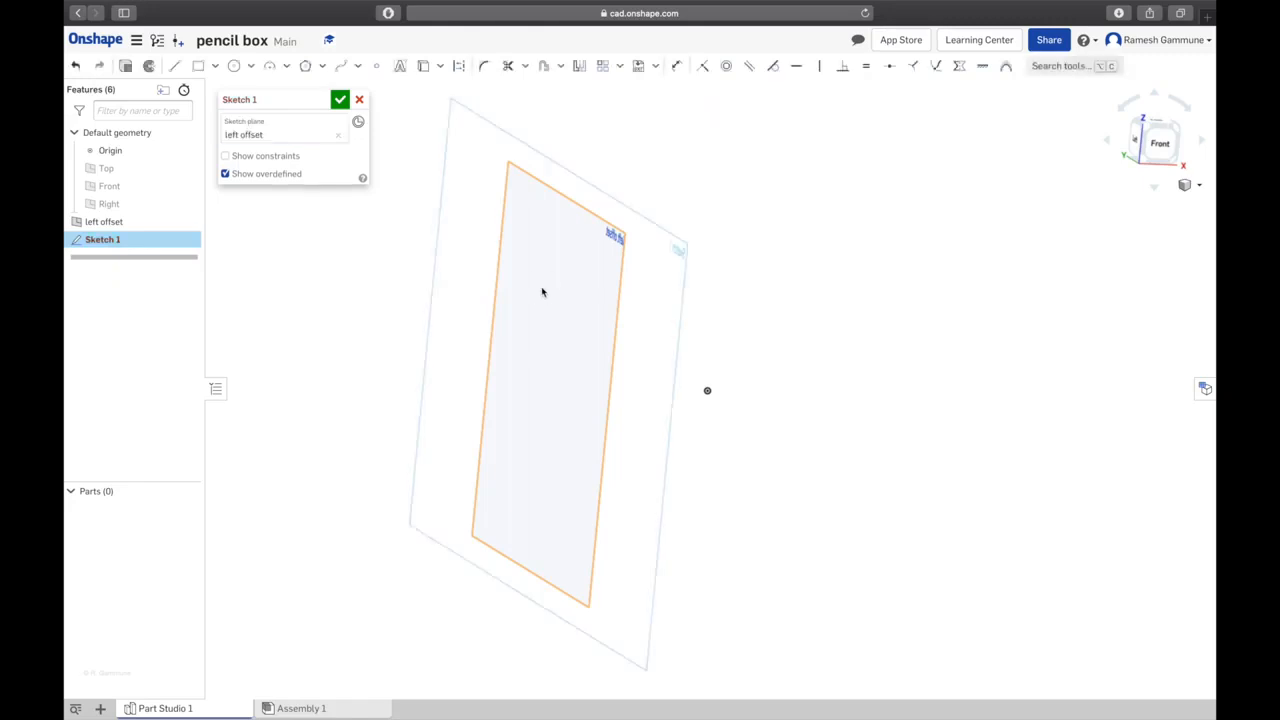
{"action": "right_click_drag", "start_coordinate": [412, 296], "coordinate": [423, 294]}
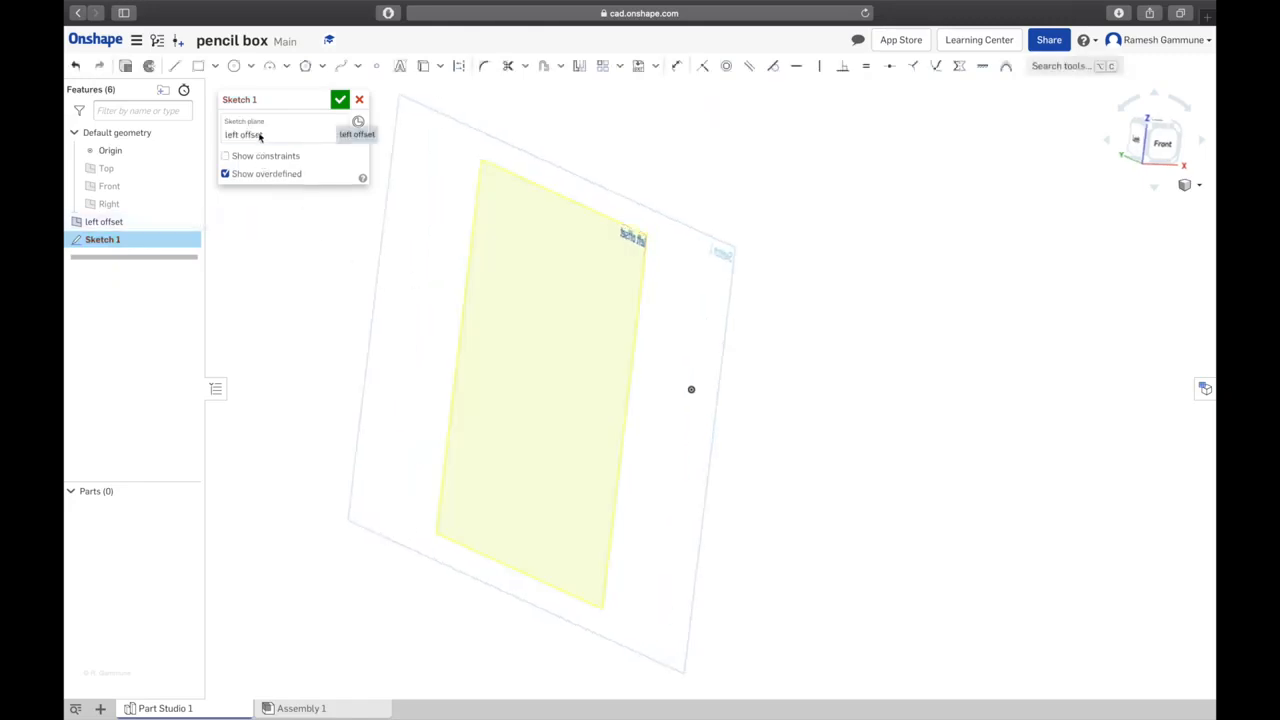
{"action": "right_click", "coordinate": [366, 332]}
{"action": "left_click", "coordinate": [425, 424]}
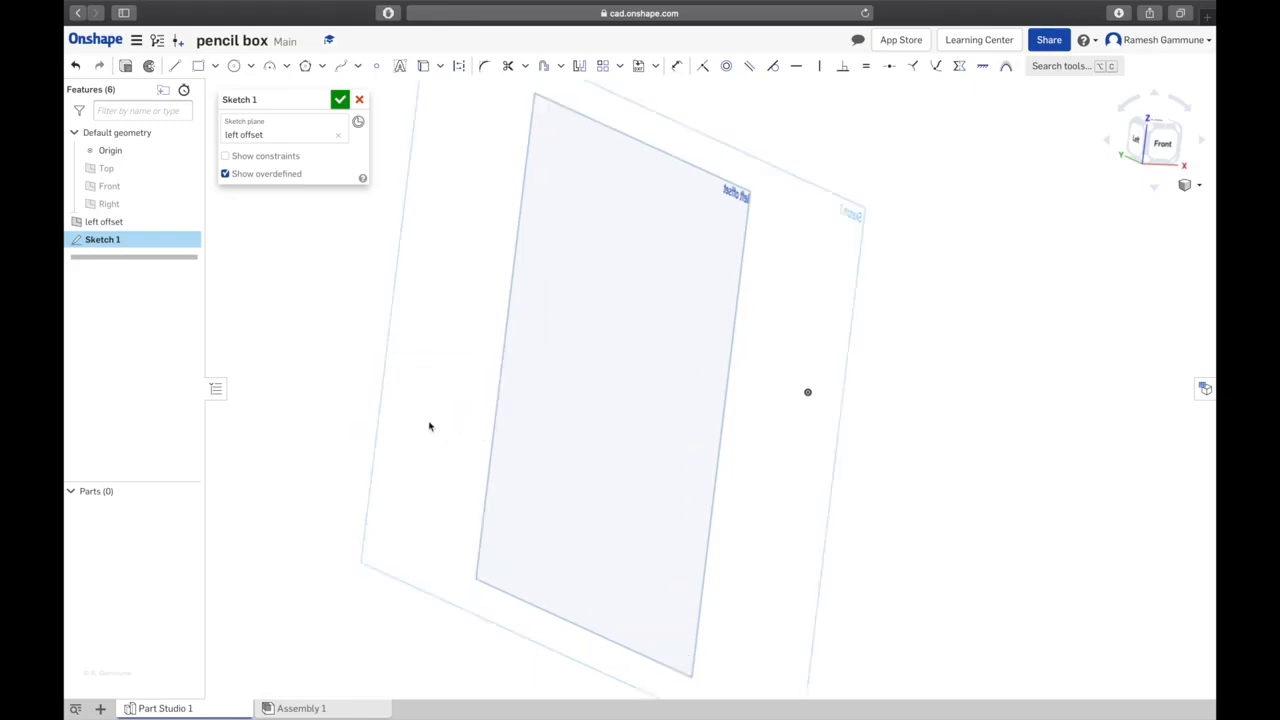
{"action": "right_click", "coordinate": [294, 395]}
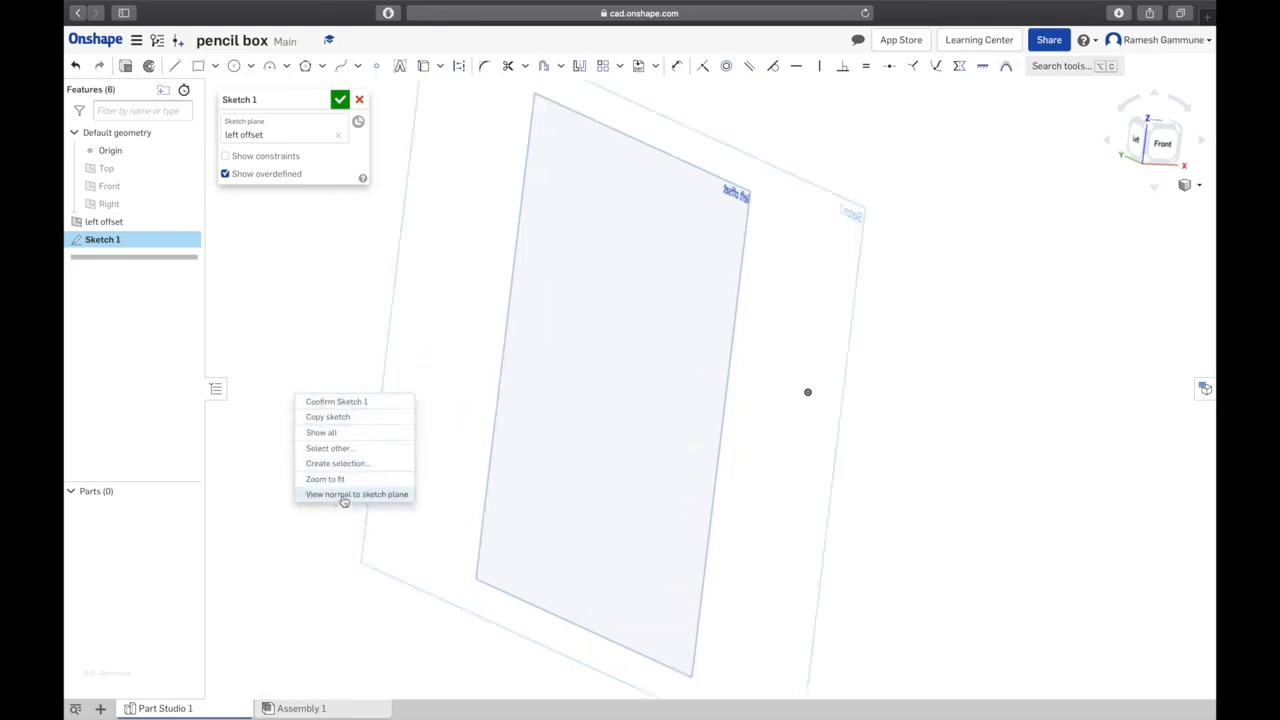
{"action": "left_click", "coordinate": [343, 495]}
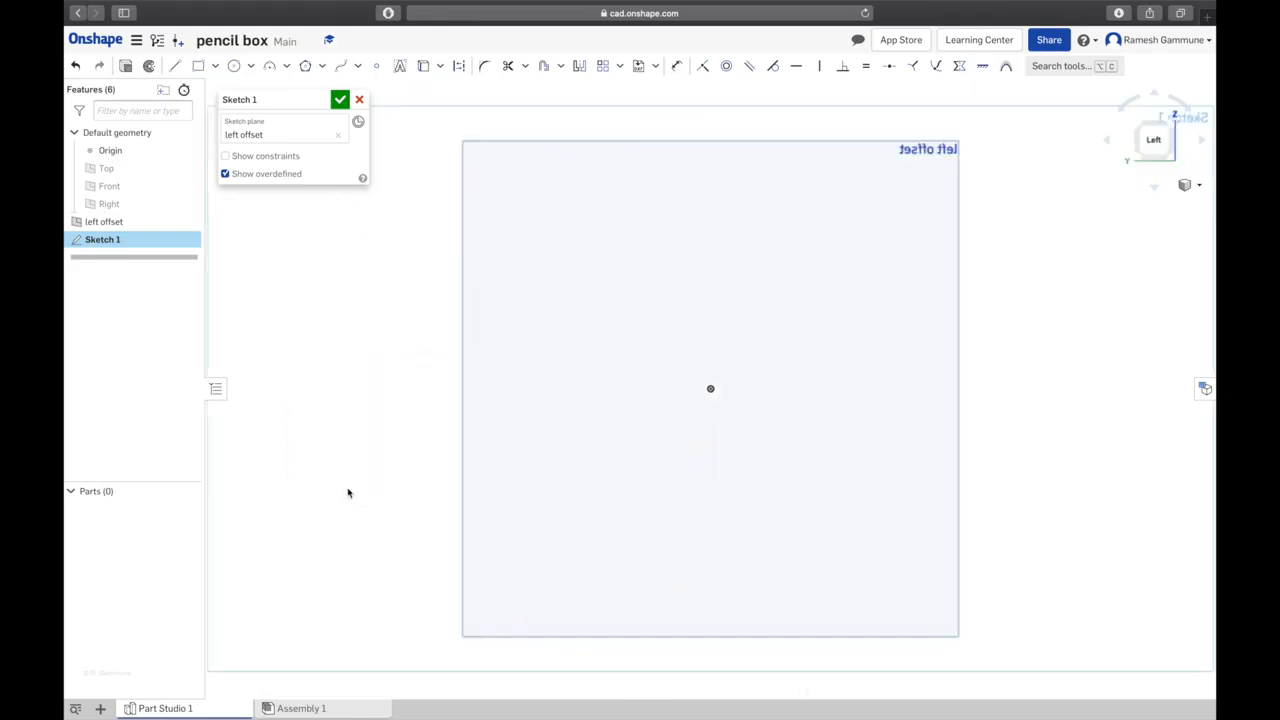
Sketch a center-point rectangle about 188 mm by 56 mm, centred on the origin
{"action": "left_click", "coordinate": [215, 65]}
{"action": "left_click", "coordinate": [250, 111]}
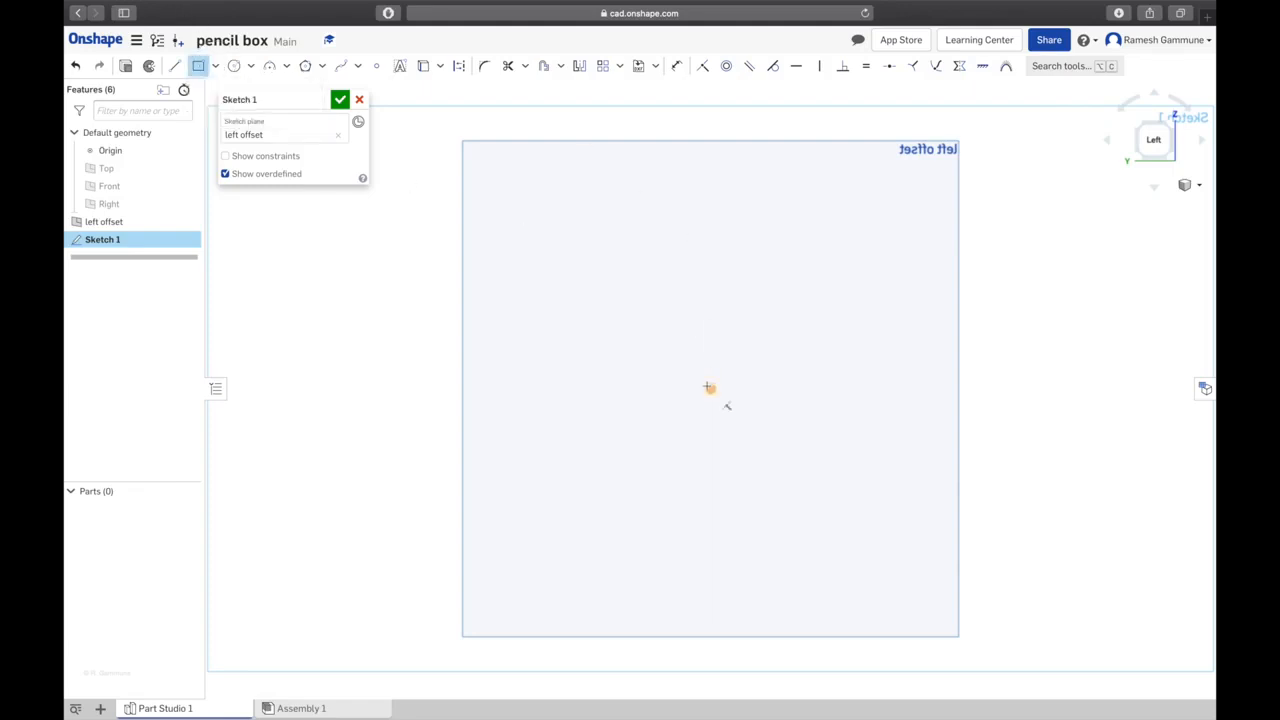
{"action": "left_click", "coordinate": [710, 388]}
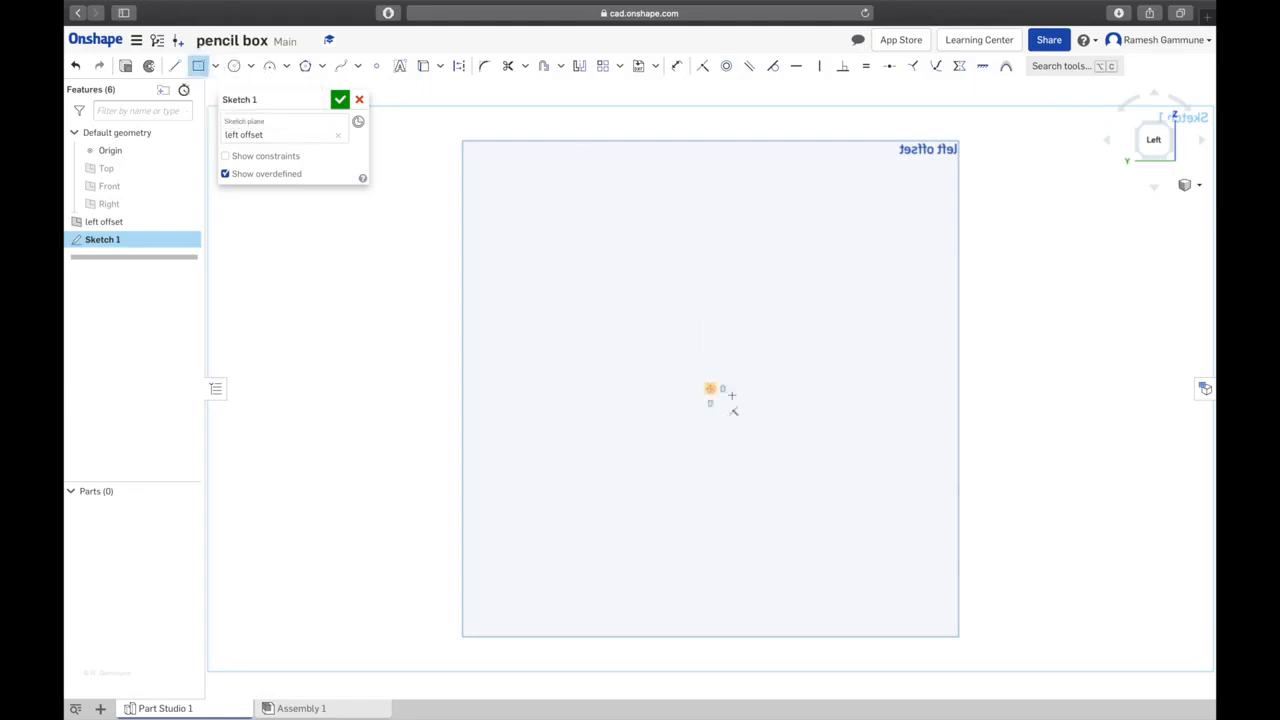
{"action": "left_click", "coordinate": [988, 471]}
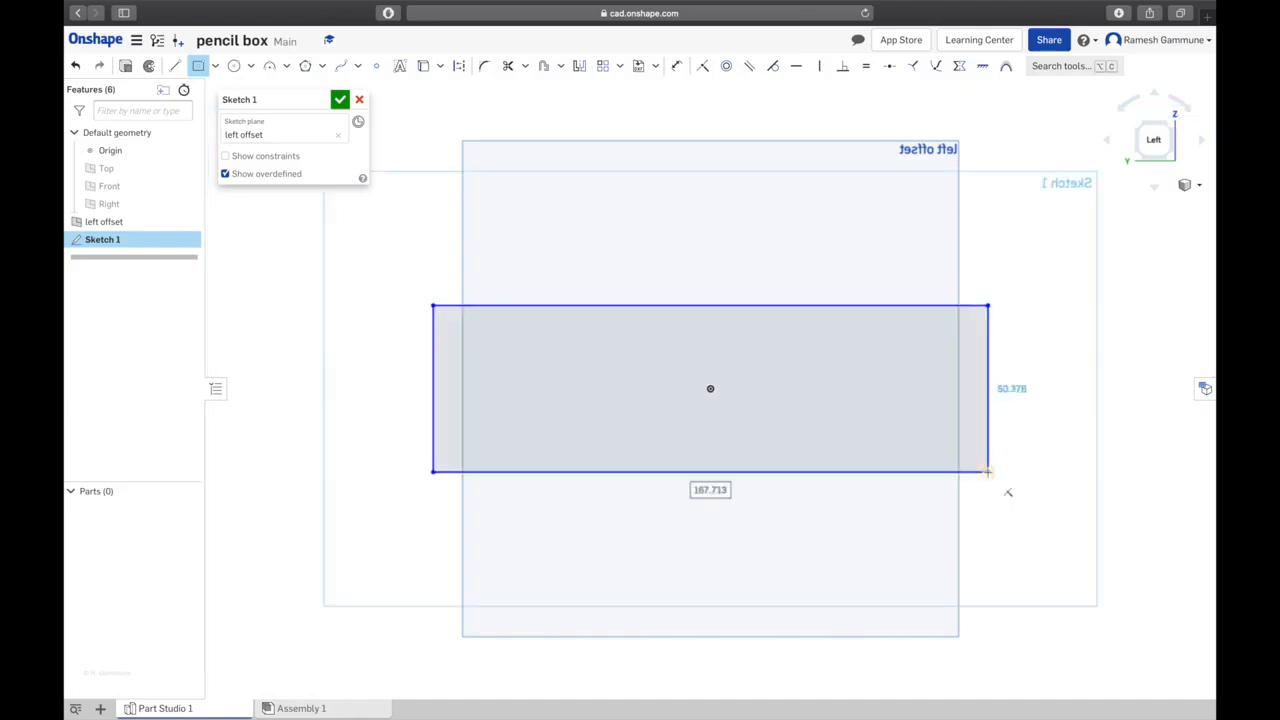
{"action": "key", "text": "Escape"}
Check the side part's size in the PDF drawing and dimension the rectangle's length to 240 mm
{"action": "key", "text": "ctrl+Up"}
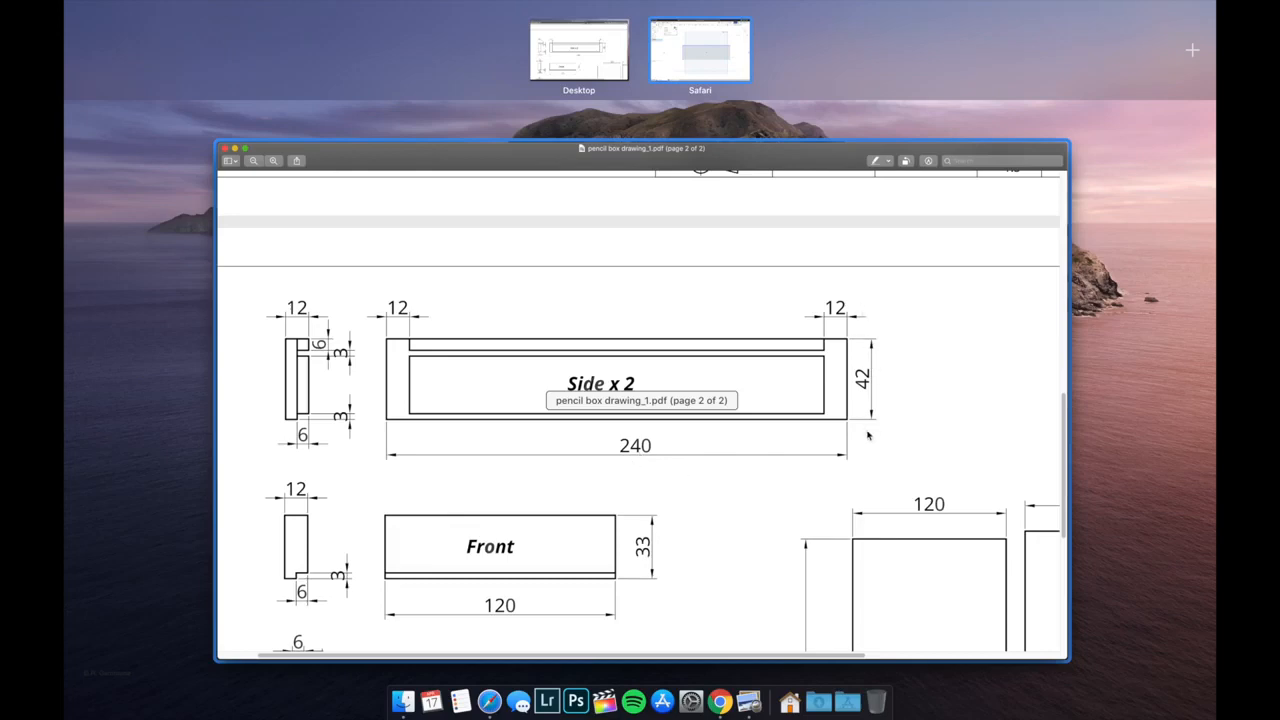
{"action": "left_click", "coordinate": [728, 48]}
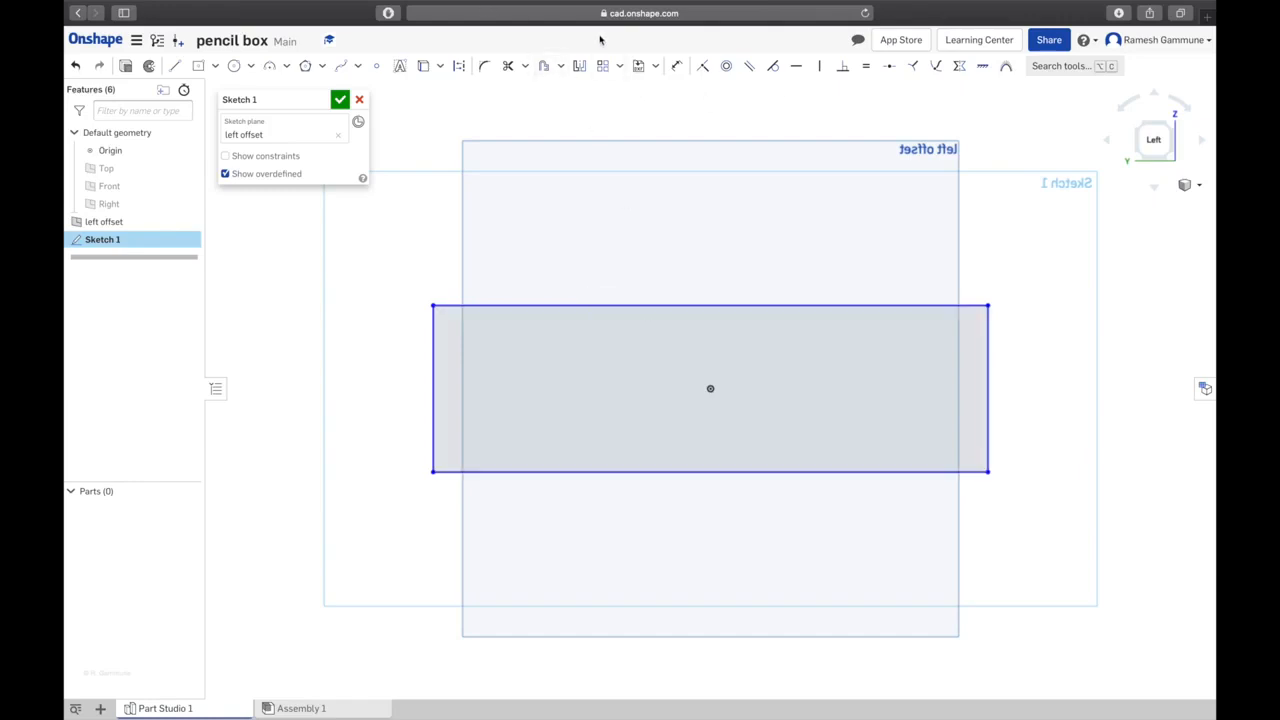
{"action": "key", "text": "o"}
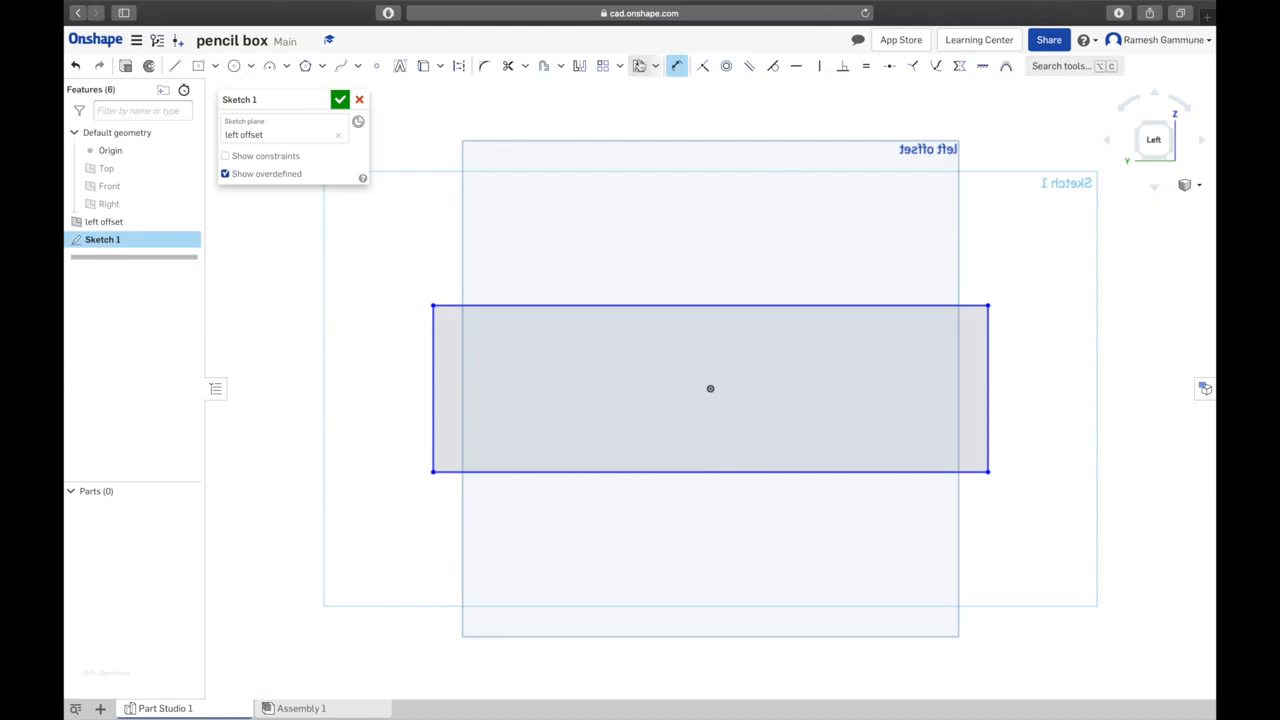
{"action": "left_click", "coordinate": [697, 471]}
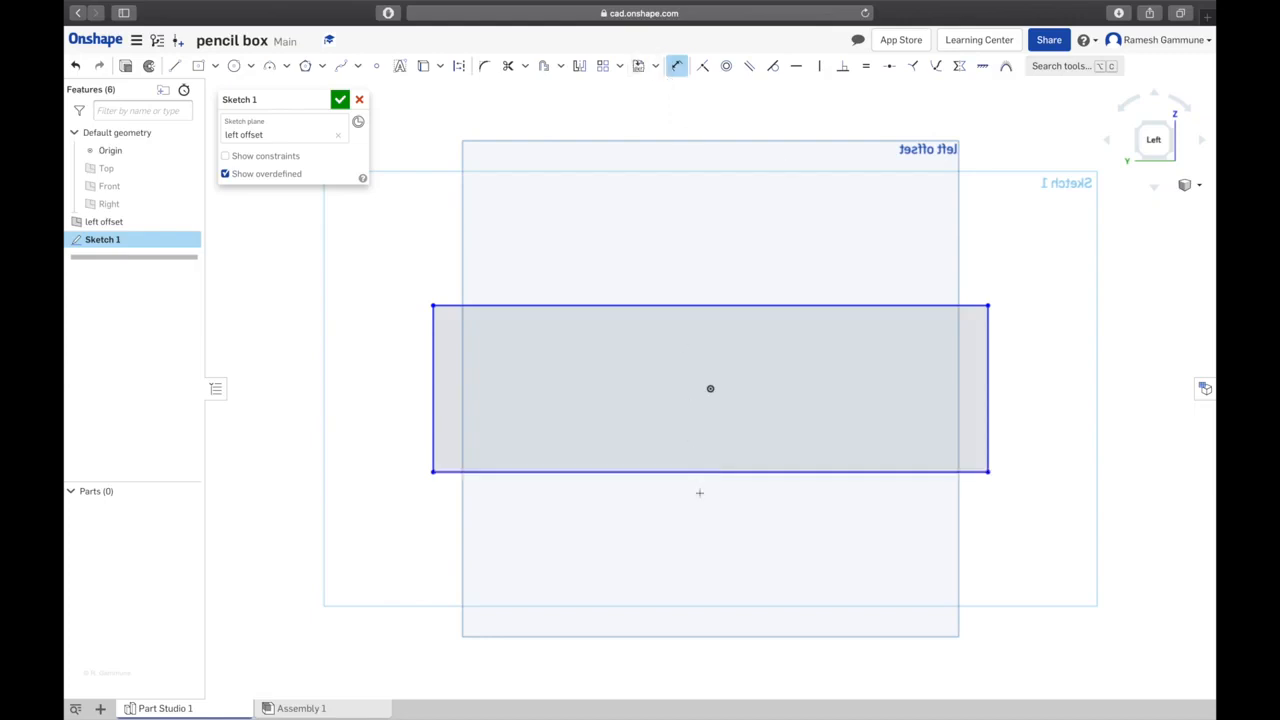
{"action": "left_click", "coordinate": [708, 548]}
{"action": "type", "text": "24"}
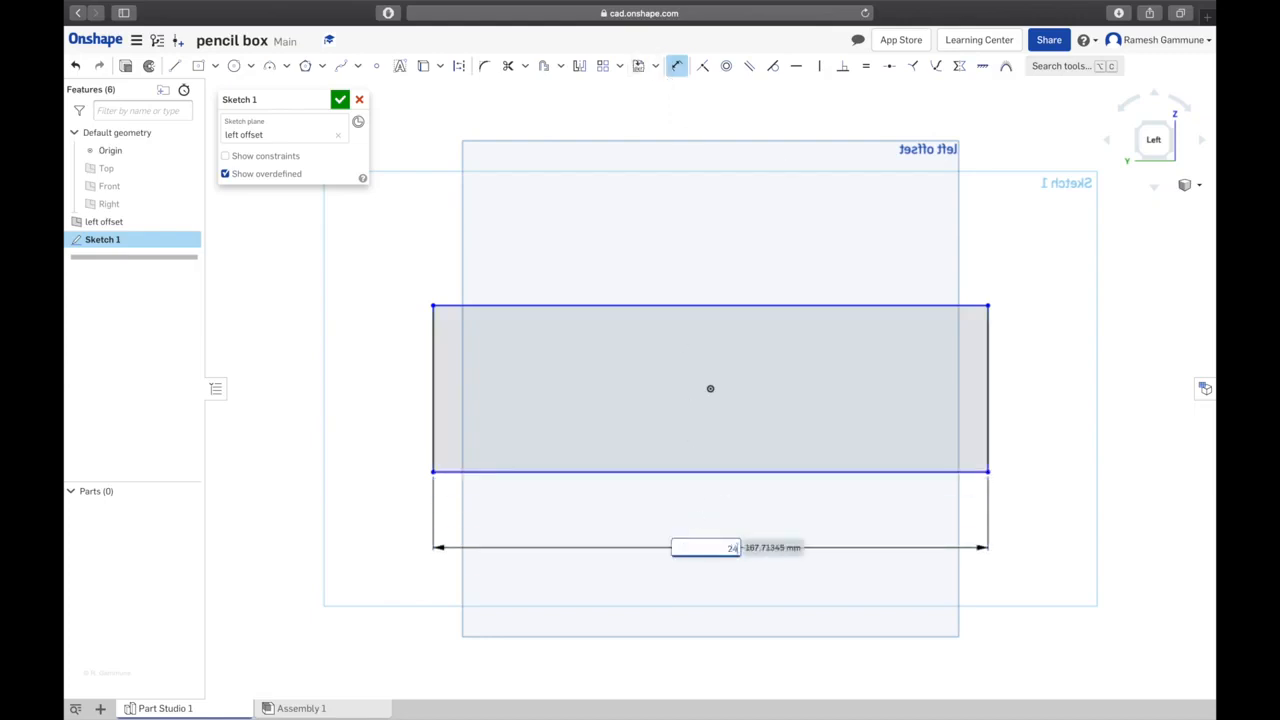
{"action": "type", "text": "0"}
{"action": "key", "text": "Return"}
{"action": "scroll", "coordinate": [990, 490], "scroll_direction": "down", "scroll_amount": 1}
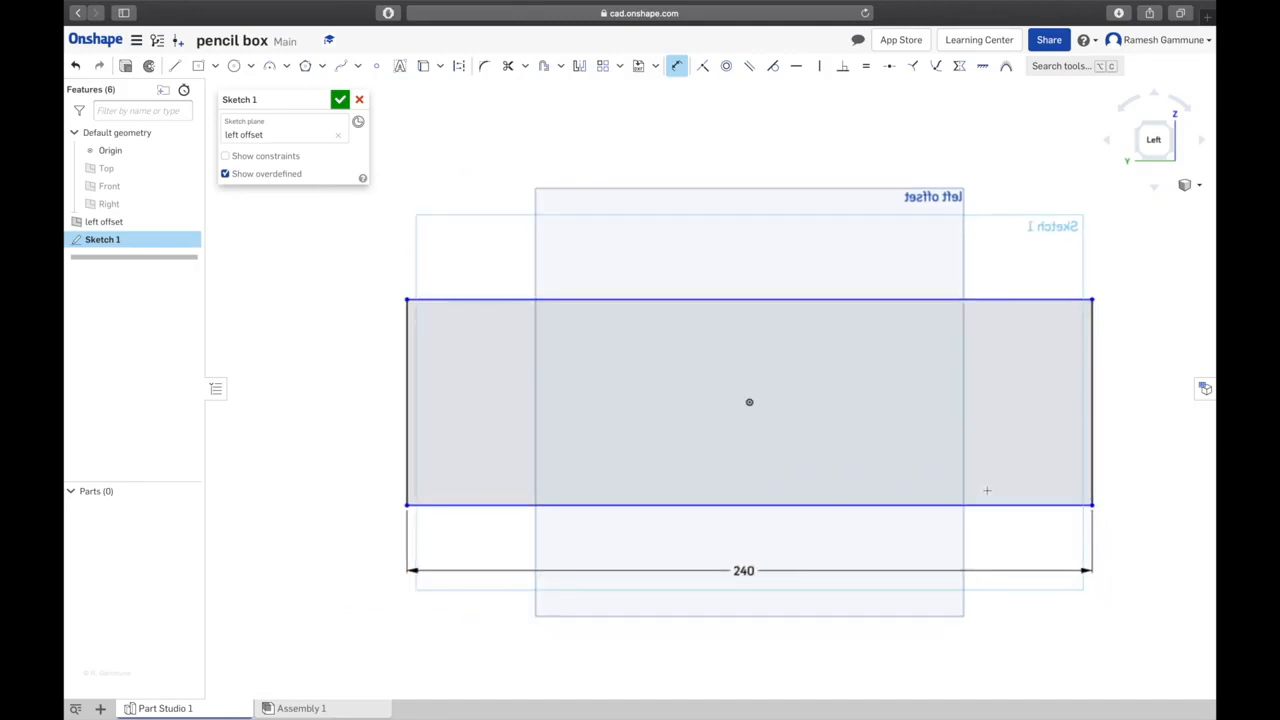
Dimension the rectangle's height to 42 mm and finish the sketch
{"action": "left_click", "coordinate": [405, 390]}
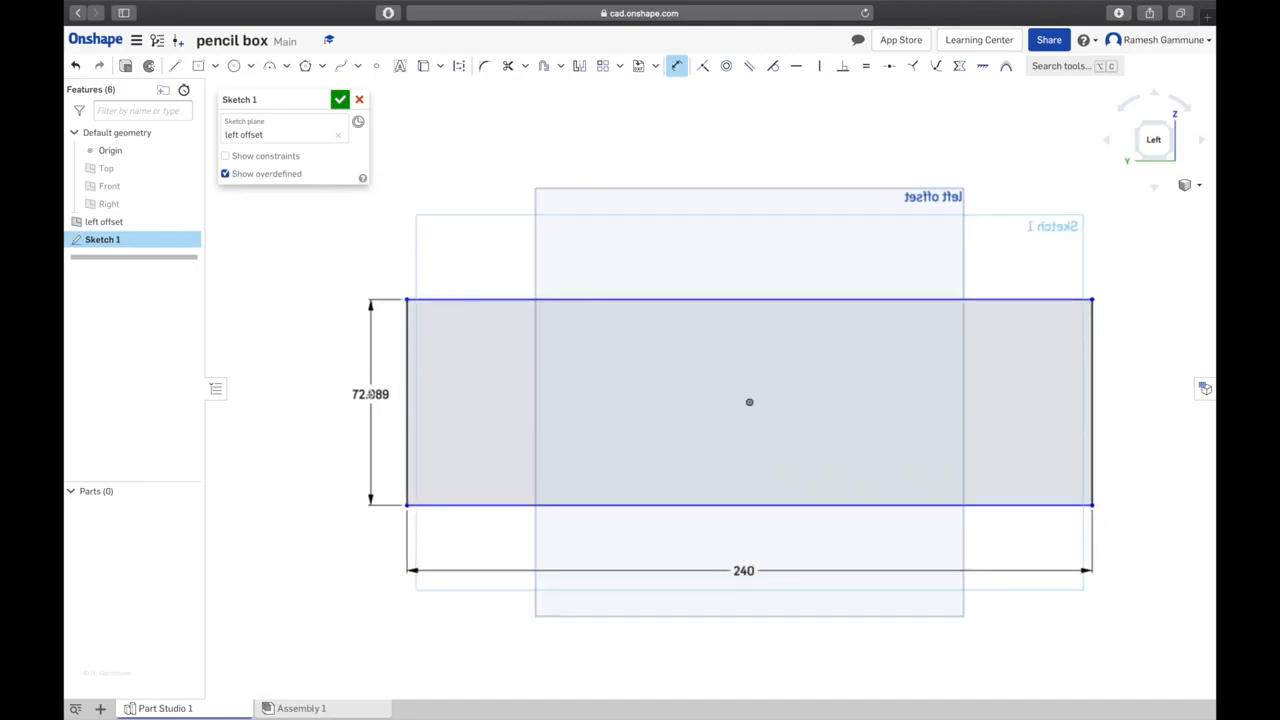
{"action": "left_click", "coordinate": [370, 395]}
{"action": "type", "text": "42"}
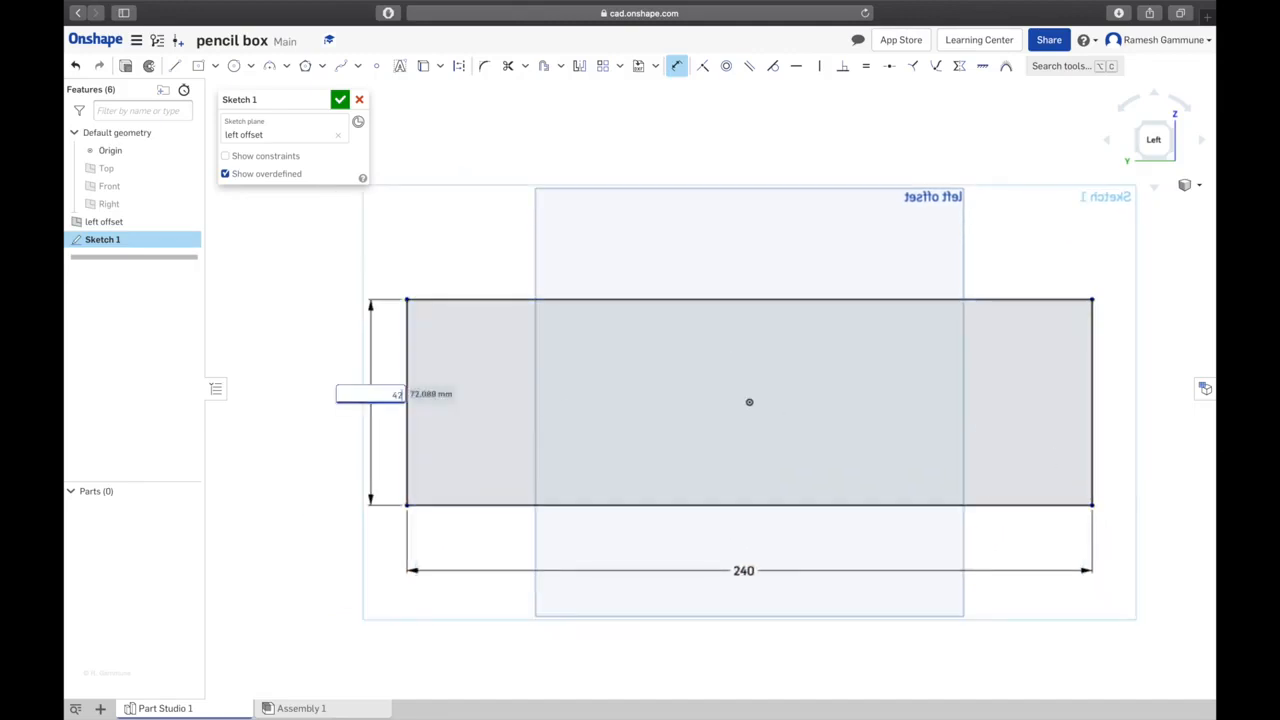
{"action": "key", "text": "Return"}
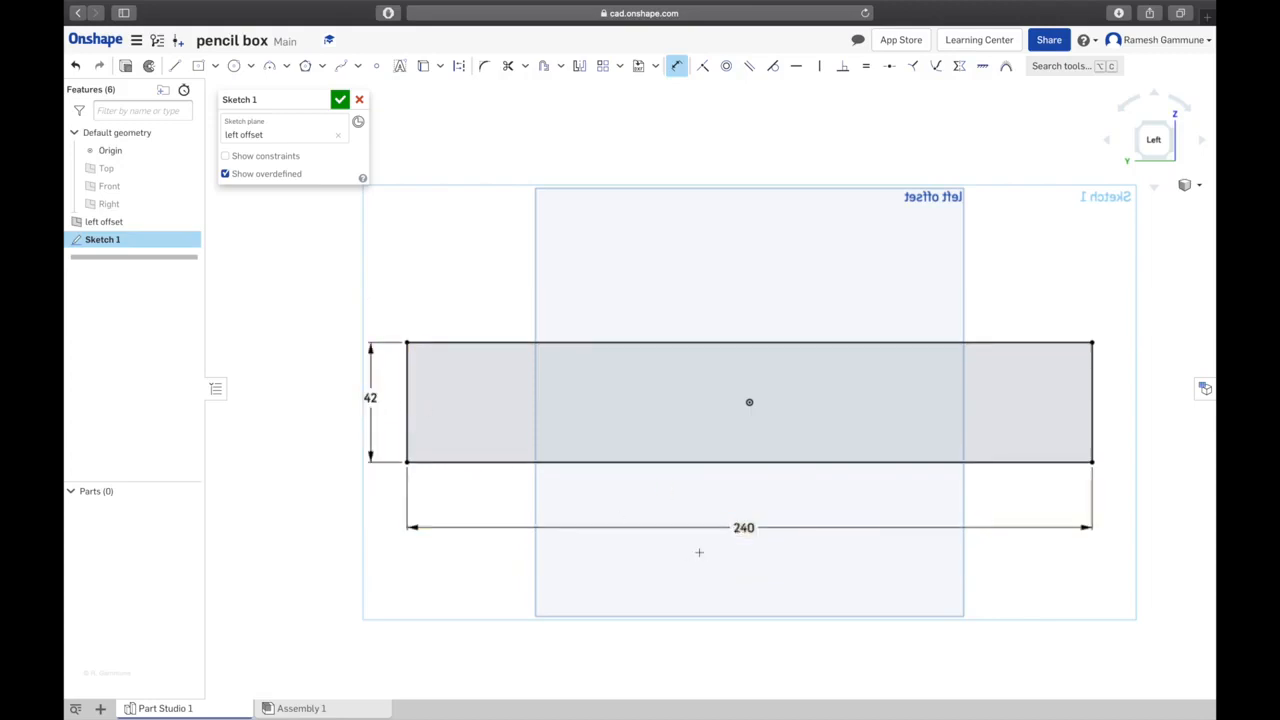
{"action": "left_click", "coordinate": [340, 100]}
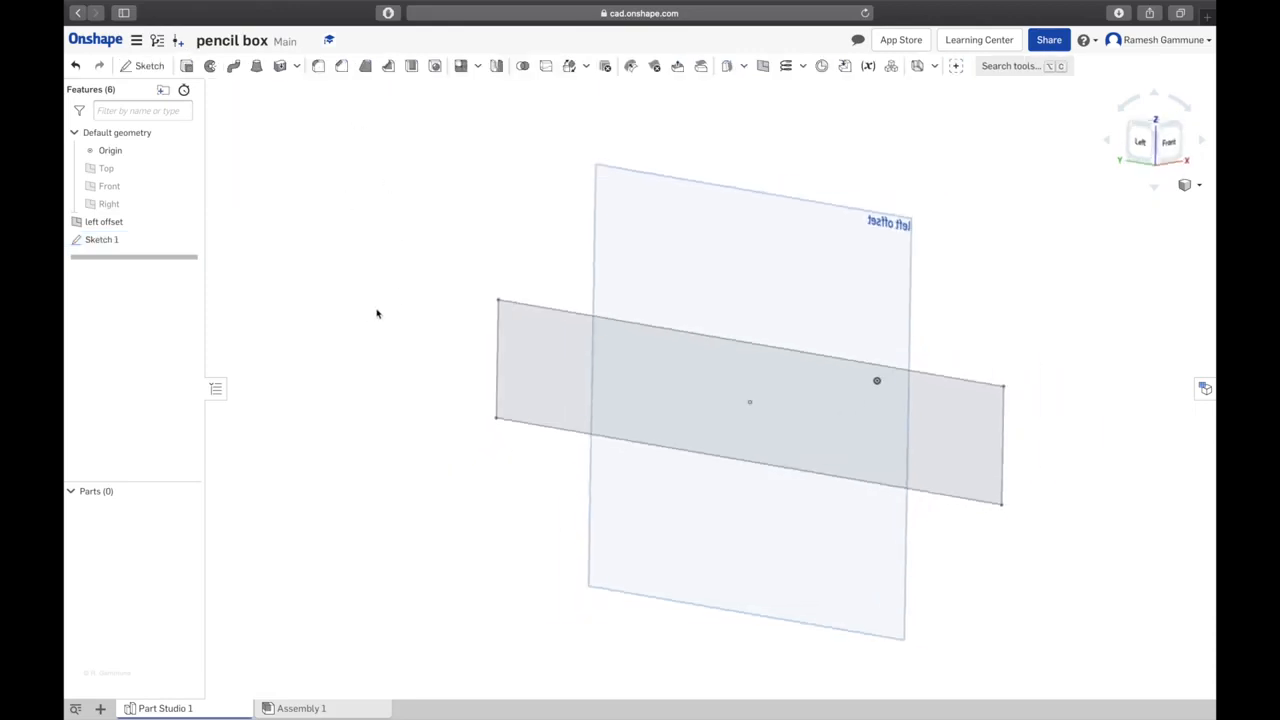
Switch to the PDF drawing in Preview, examine the side part's thickness and groove dimensions, and return to Onshape
{"action": "key", "text": "ctrl+Up"}
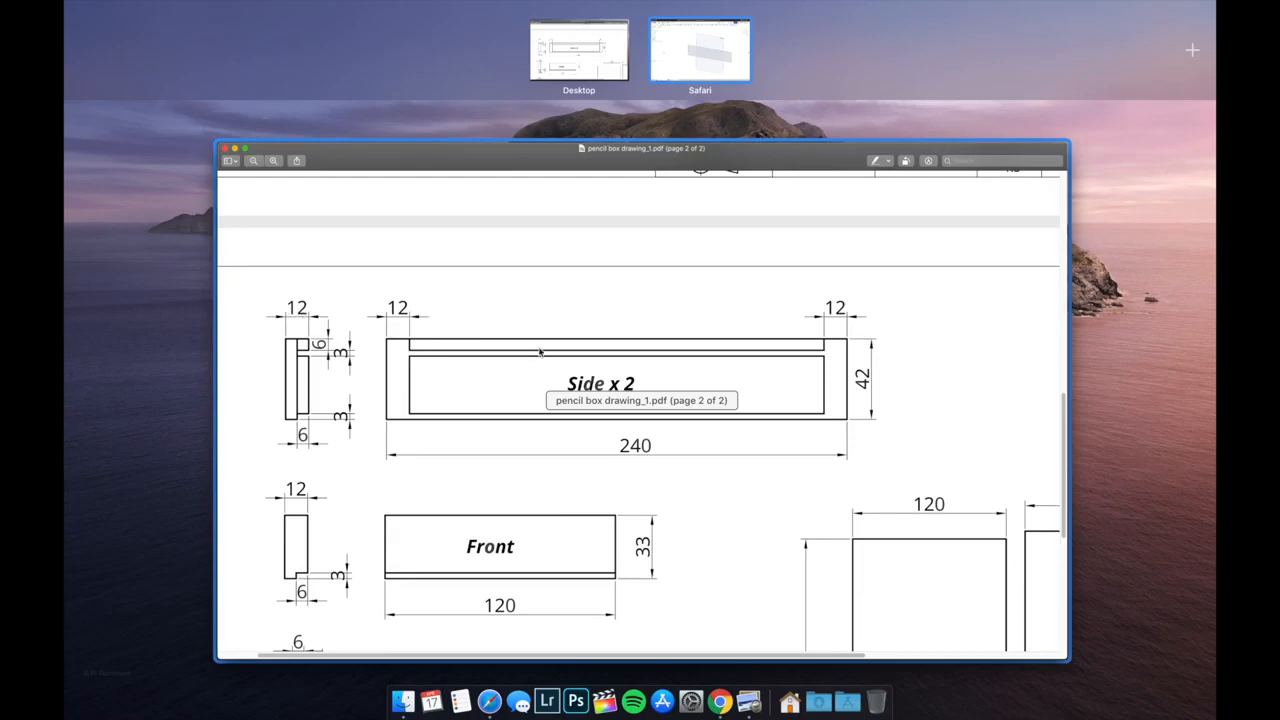
{"action": "left_click", "coordinate": [500, 301]}
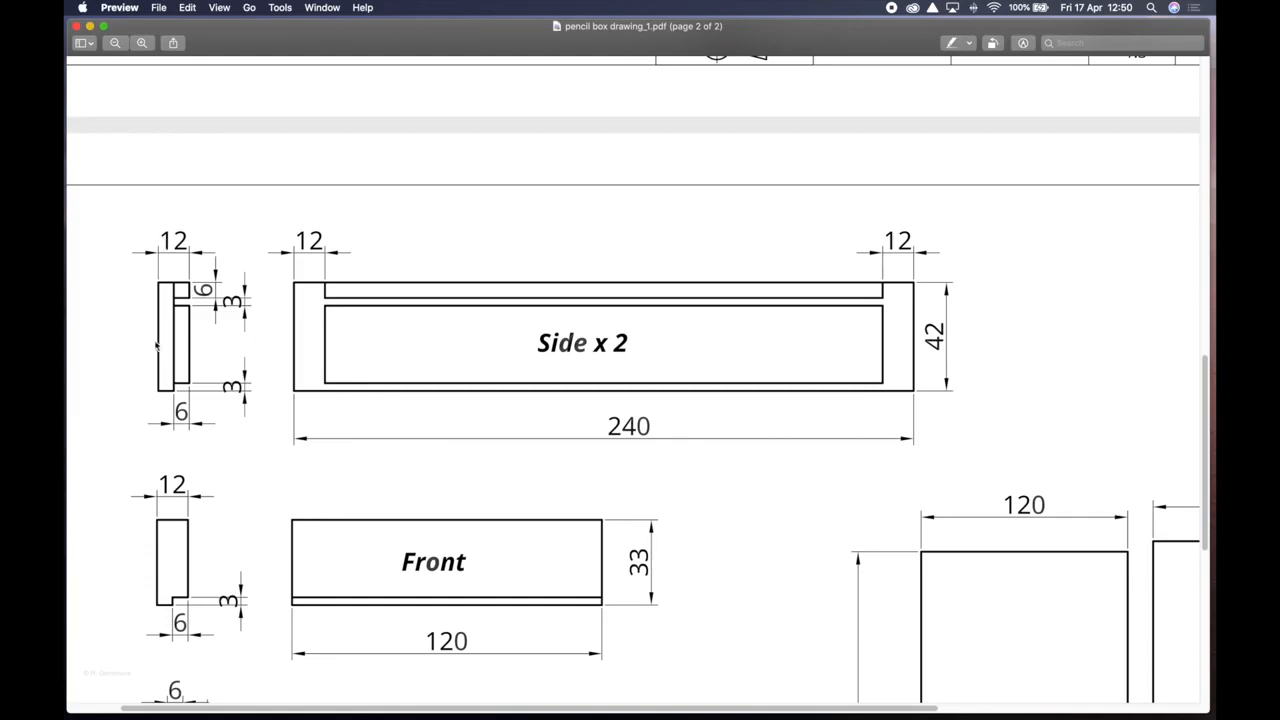
{"action": "key", "text": "ctrl+Up"}
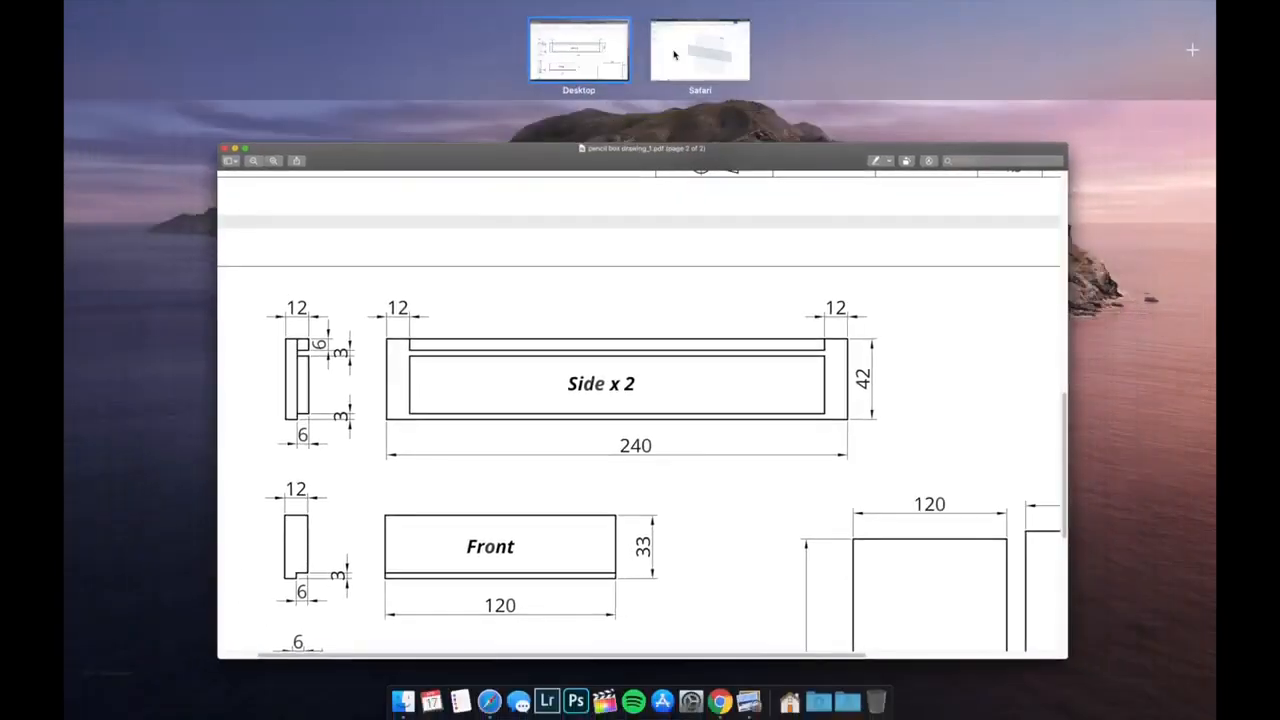
{"action": "left_click", "coordinate": [674, 54]}
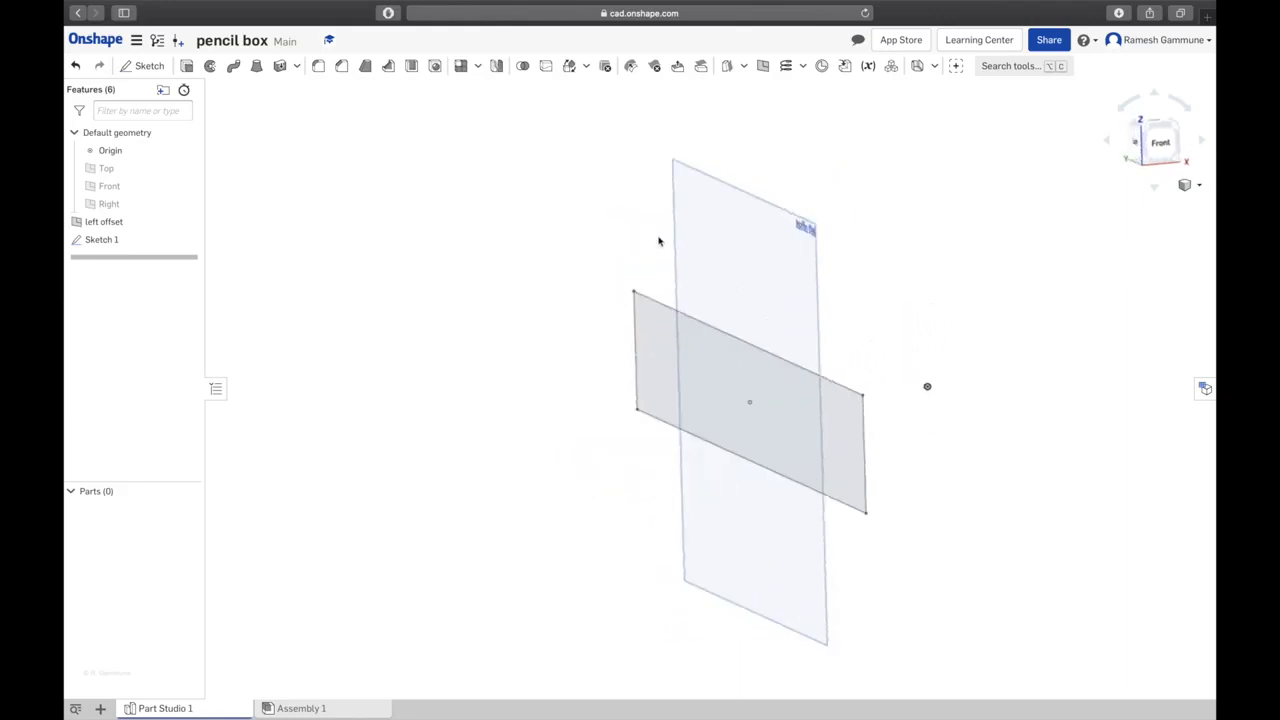
Extrude the 240 x 42 mm rectangle of Sketch 1 as a new solid, blind, to a depth of 12 mm
{"action": "left_click", "coordinate": [187, 66]}
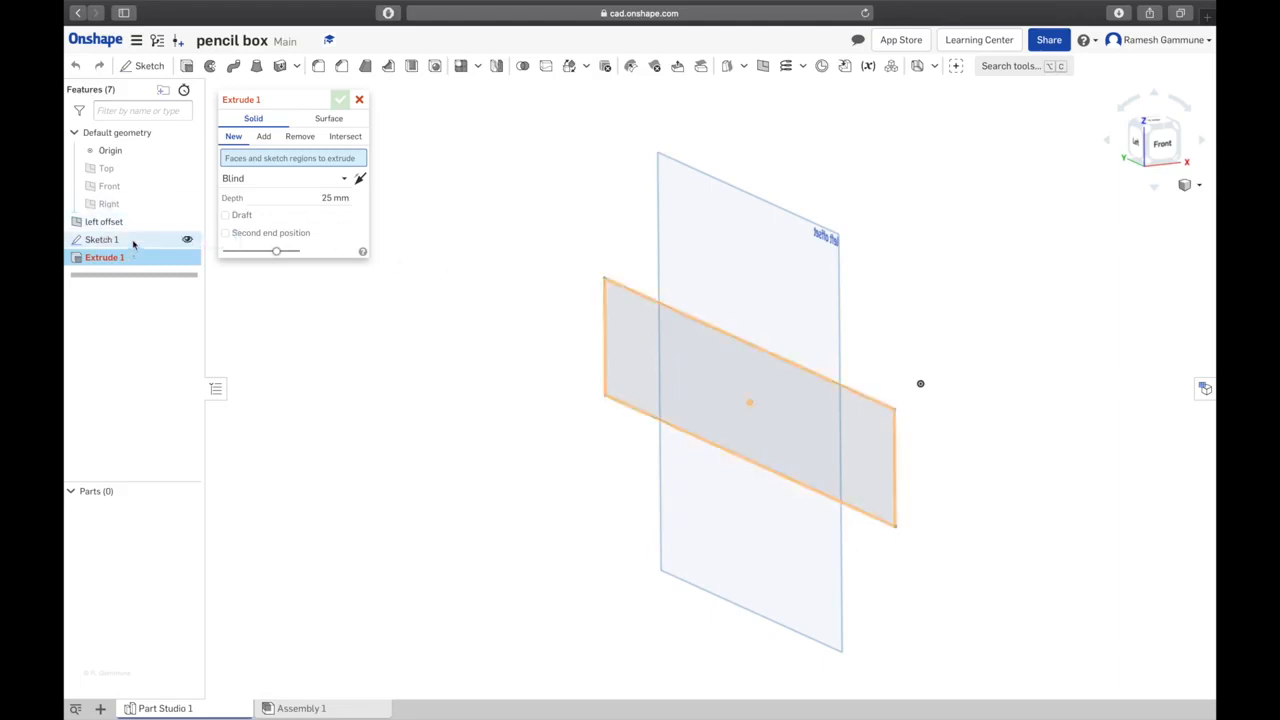
{"action": "mouse_move", "coordinate": [523, 252]}
{"action": "right_mouse_down"}
{"action": "mouse_move", "coordinate": [489, 237]}
{"action": "mouse_move", "coordinate": [497, 256]}
{"action": "right_mouse_up"}
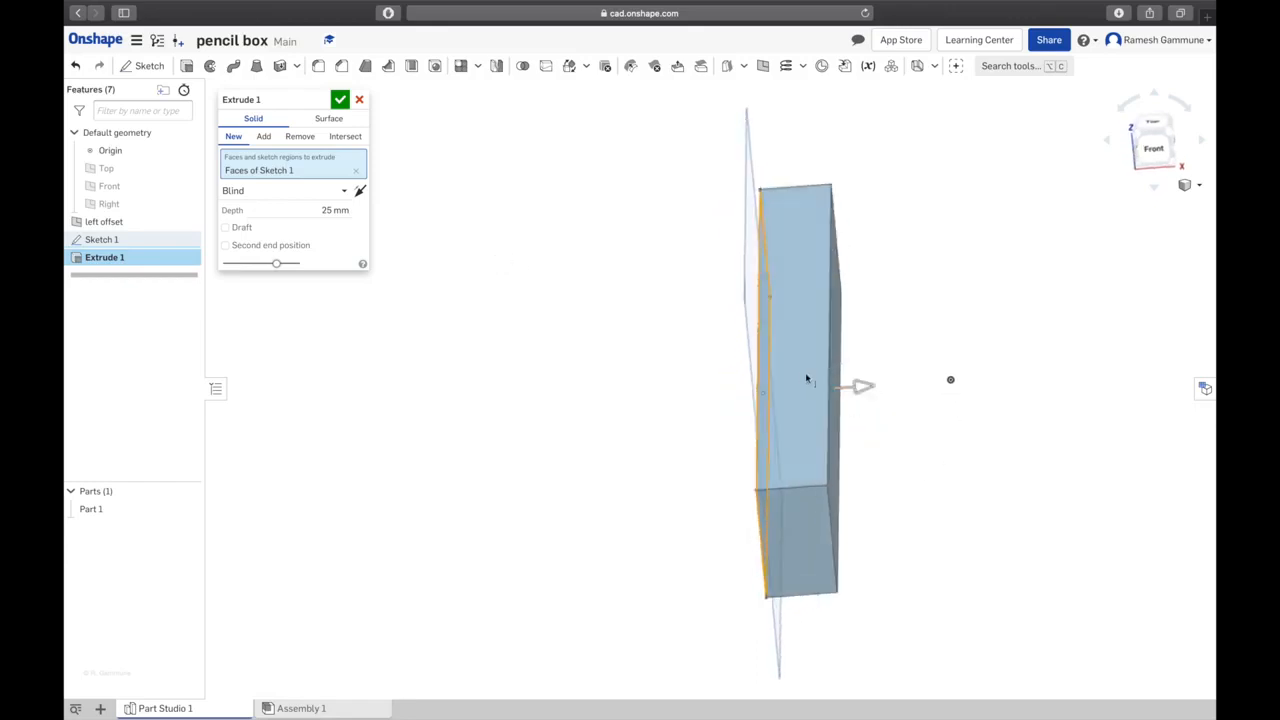
{"action": "mouse_move", "coordinate": [323, 208]}
{"action": "left_mouse_down"}
{"action": "mouse_move", "coordinate": [349, 211]}
{"action": "mouse_move", "coordinate": [338, 210]}
{"action": "left_mouse_up"}
{"action": "left_click", "coordinate": [353, 211]}
{"action": "type", "text": "12"}
{"action": "key", "text": "Return"}
{"action": "right_click_drag", "start_coordinate": [606, 323], "coordinate": [614, 297]}
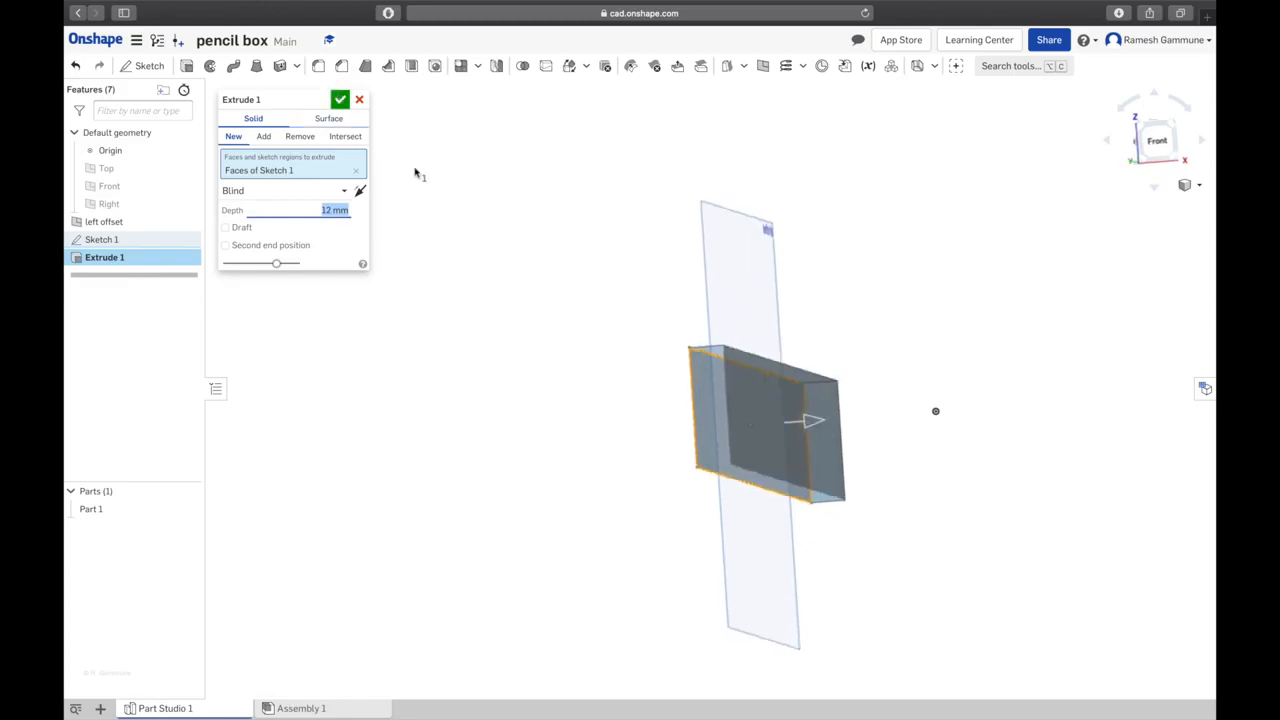
{"action": "right_click_drag", "start_coordinate": [533, 308], "coordinate": [514, 306]}
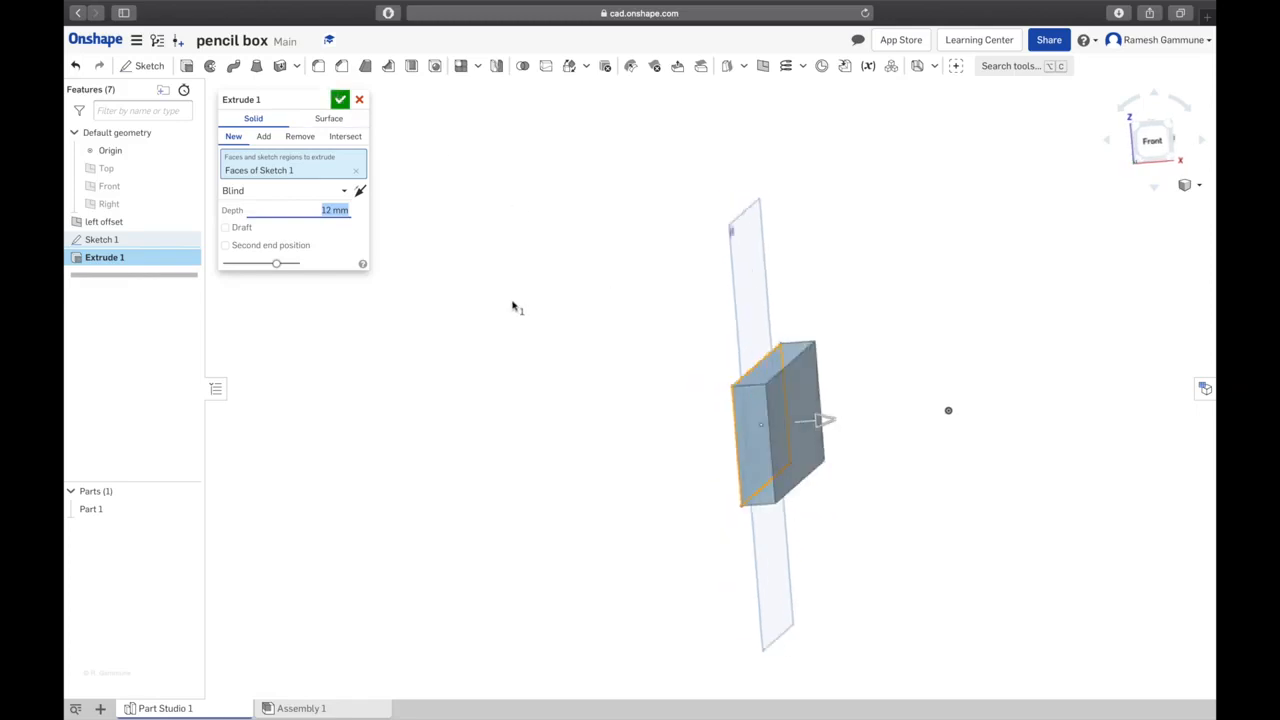
{"action": "left_click", "coordinate": [340, 100]}
Hide the "left offset" plane around the extruded side part
{"action": "right_click_drag", "start_coordinate": [537, 271], "coordinate": [532, 282]}
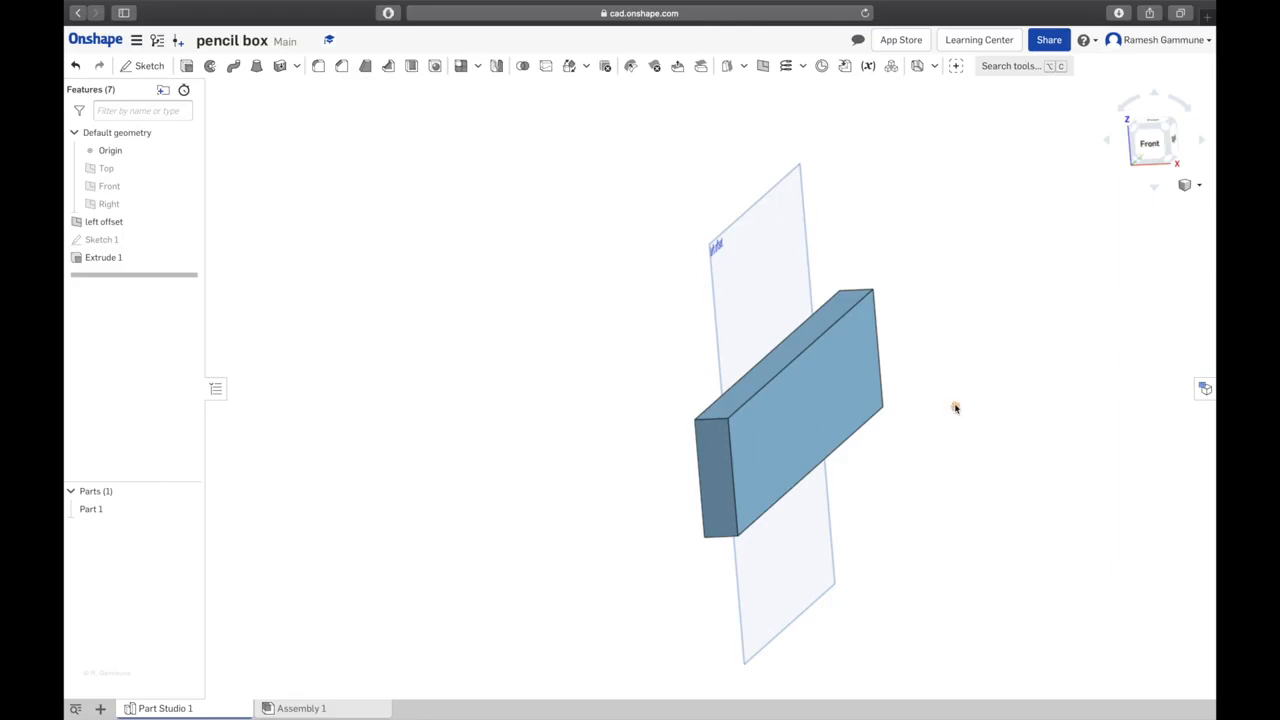
{"action": "left_click", "coordinate": [731, 280]}
{"action": "right_click_drag", "start_coordinate": [731, 280], "coordinate": [614, 323]}
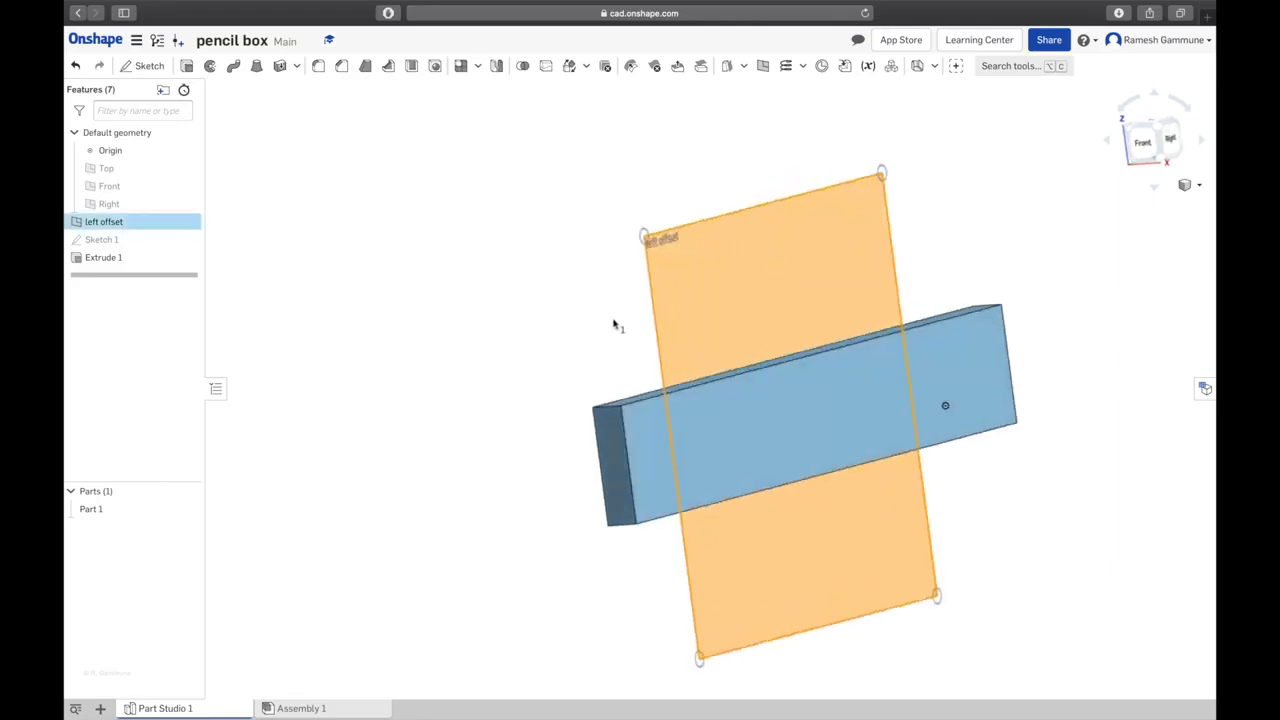
{"action": "left_click", "coordinate": [559, 310]}
{"action": "right_click", "coordinate": [739, 276]}
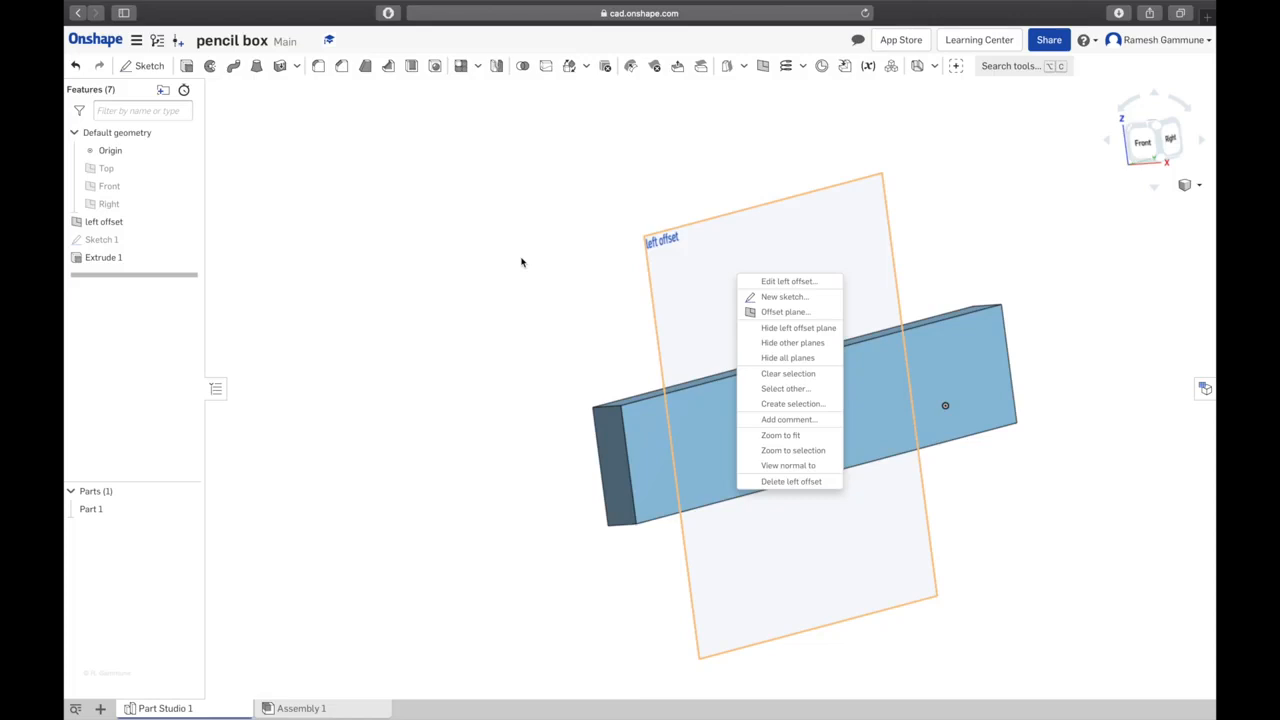
{"action": "left_click", "coordinate": [823, 331]}
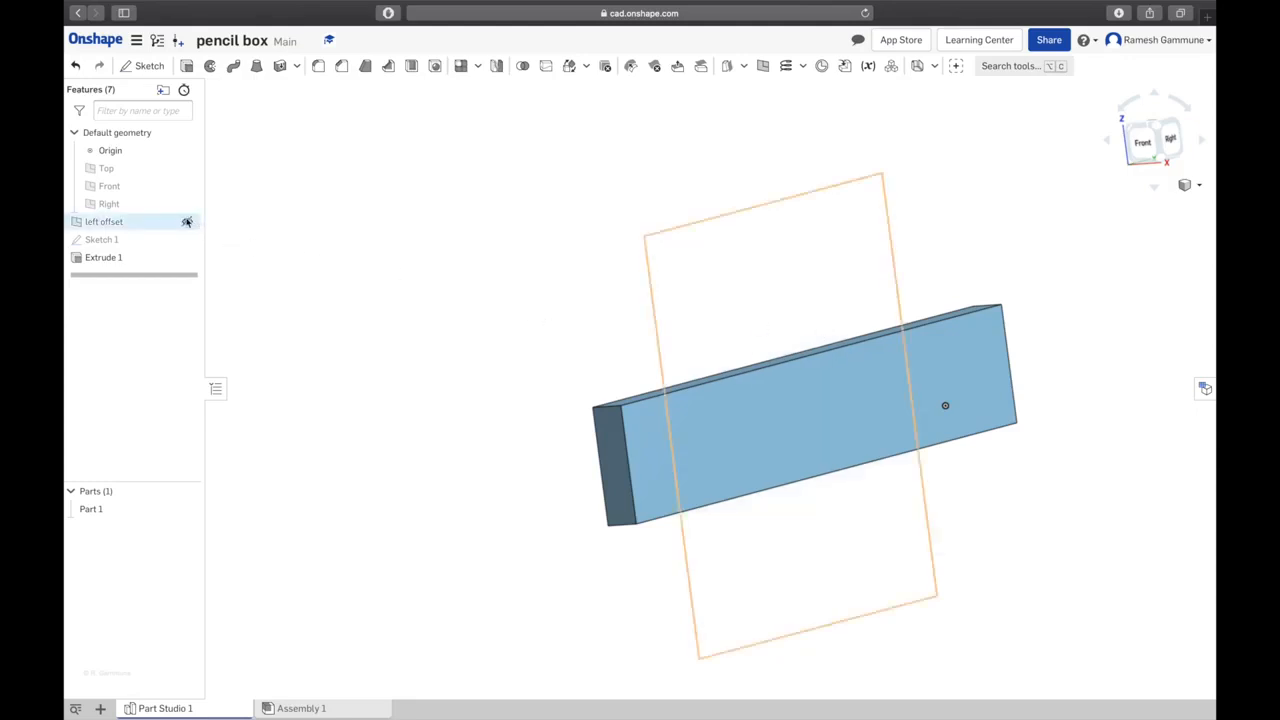
{"action": "right_click_drag", "start_coordinate": [443, 284], "coordinate": [303, 276]}
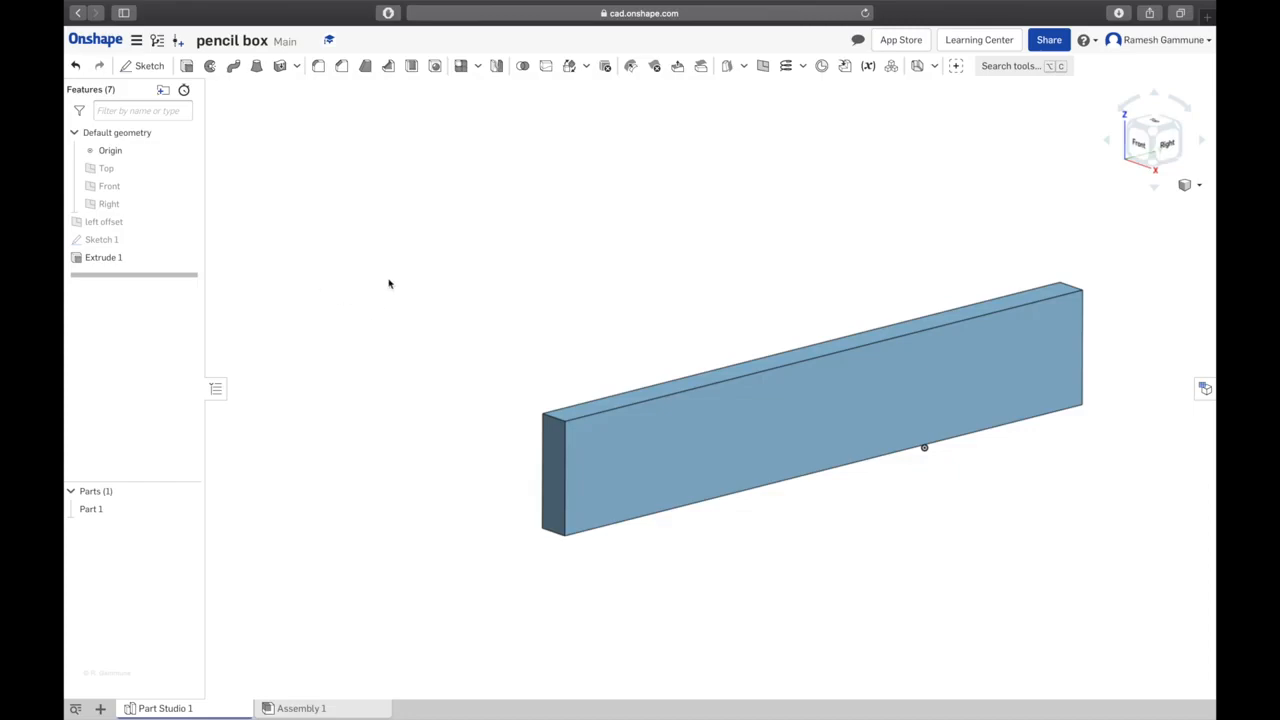
Switch to the PDF drawing in Preview, examine the side part's groove and bottom rebate dimensions, and return to Onshape
{"action": "key", "text": "ctrl+Left"}
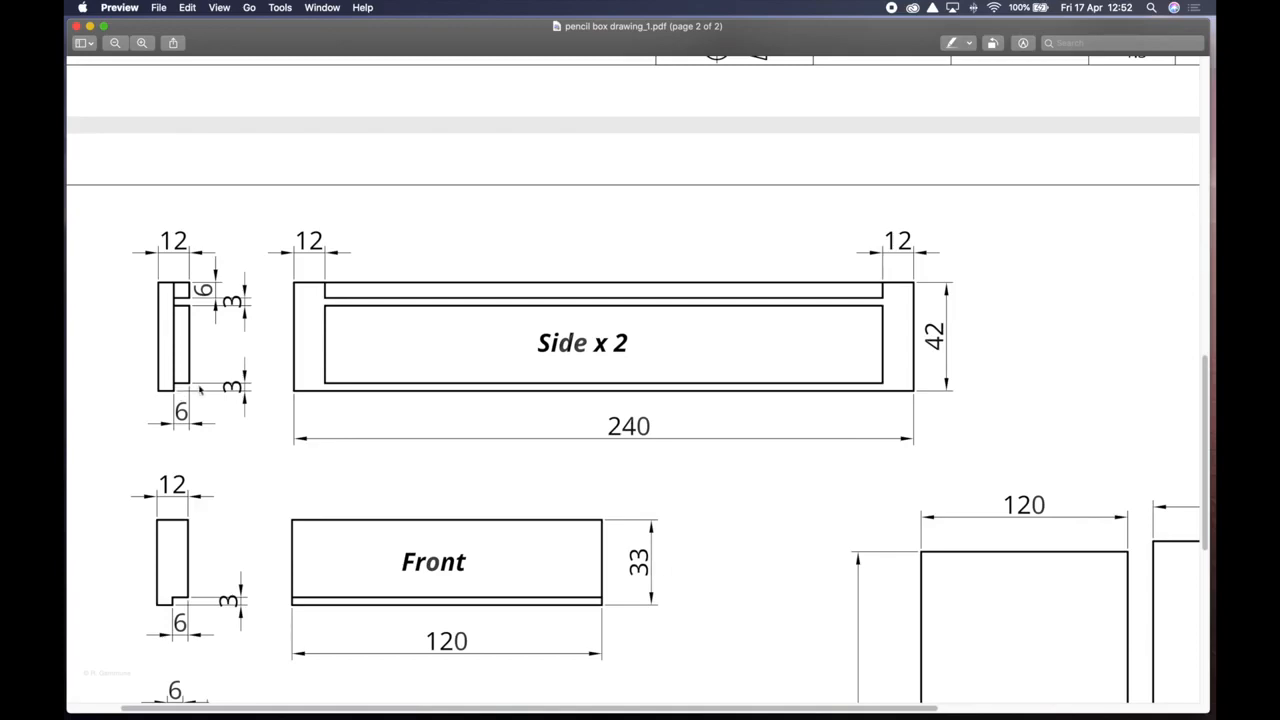
{"action": "key", "text": "ctrl+Up"}
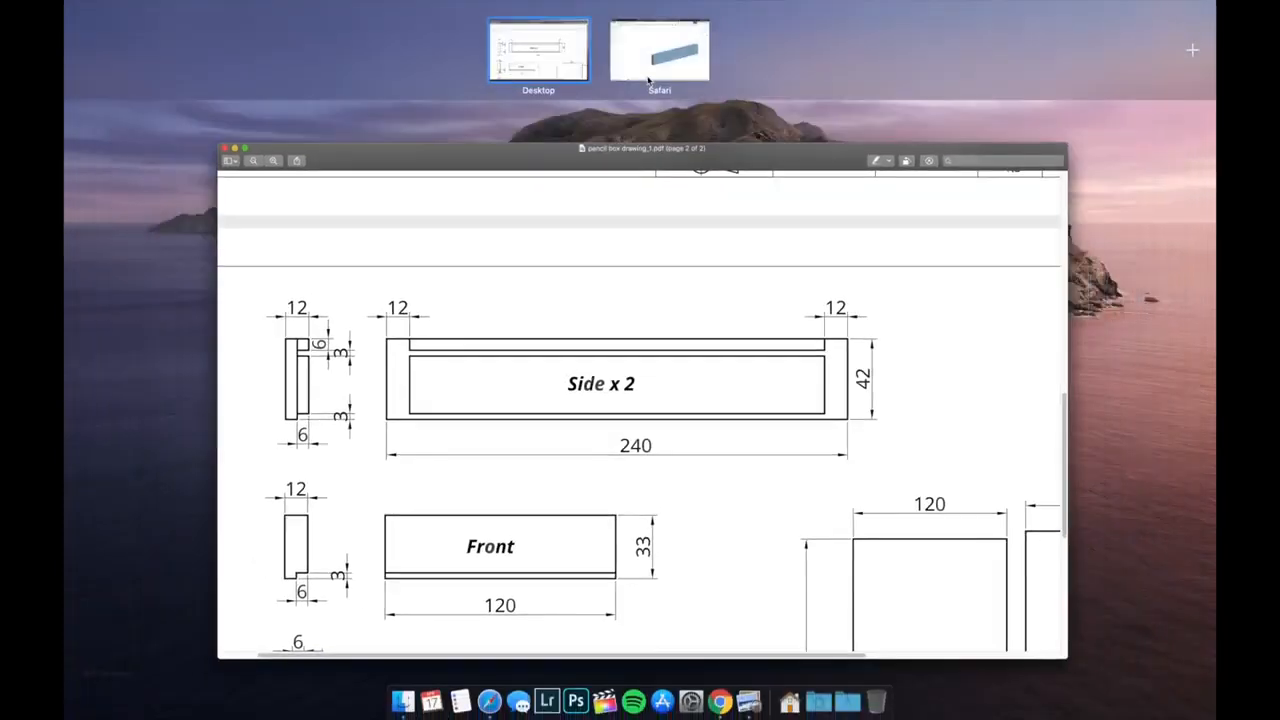
{"action": "left_click", "coordinate": [650, 60]}
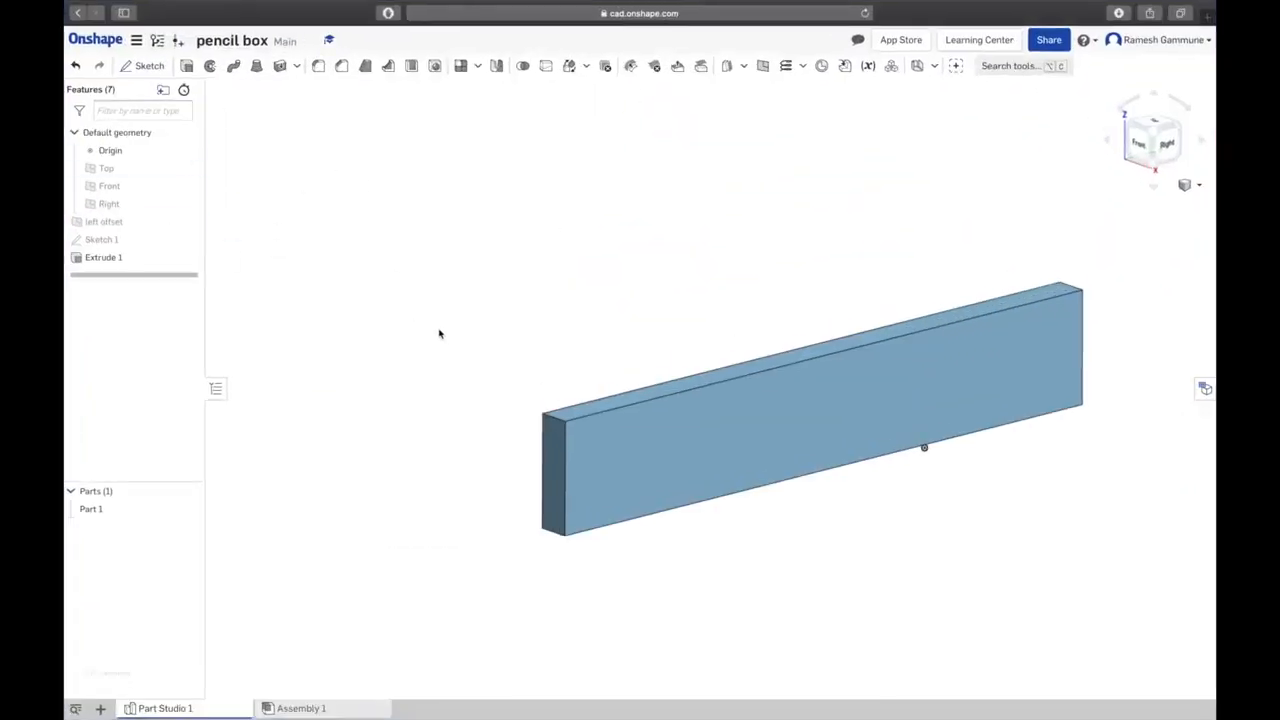
Start a sketch on the side part's narrow front end face and view it normal to the sketch plane
{"action": "left_click", "coordinate": [145, 65]}
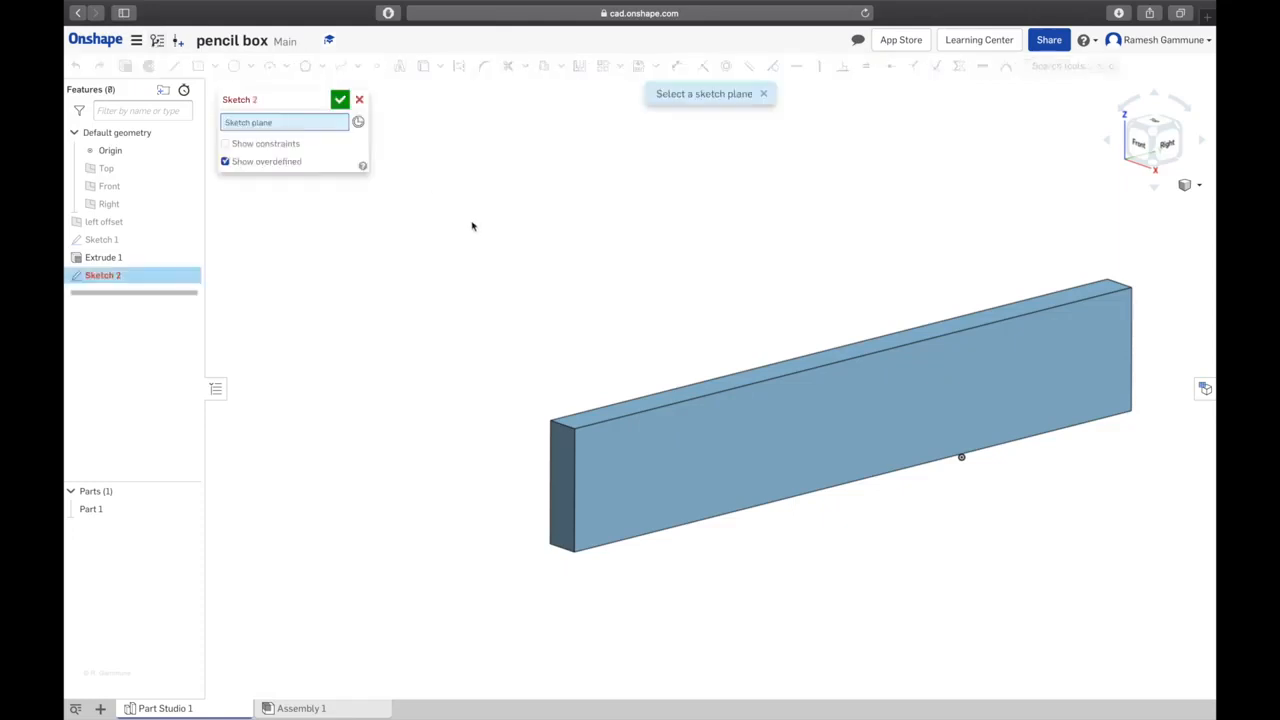
{"action": "key", "text": "shift+1"}
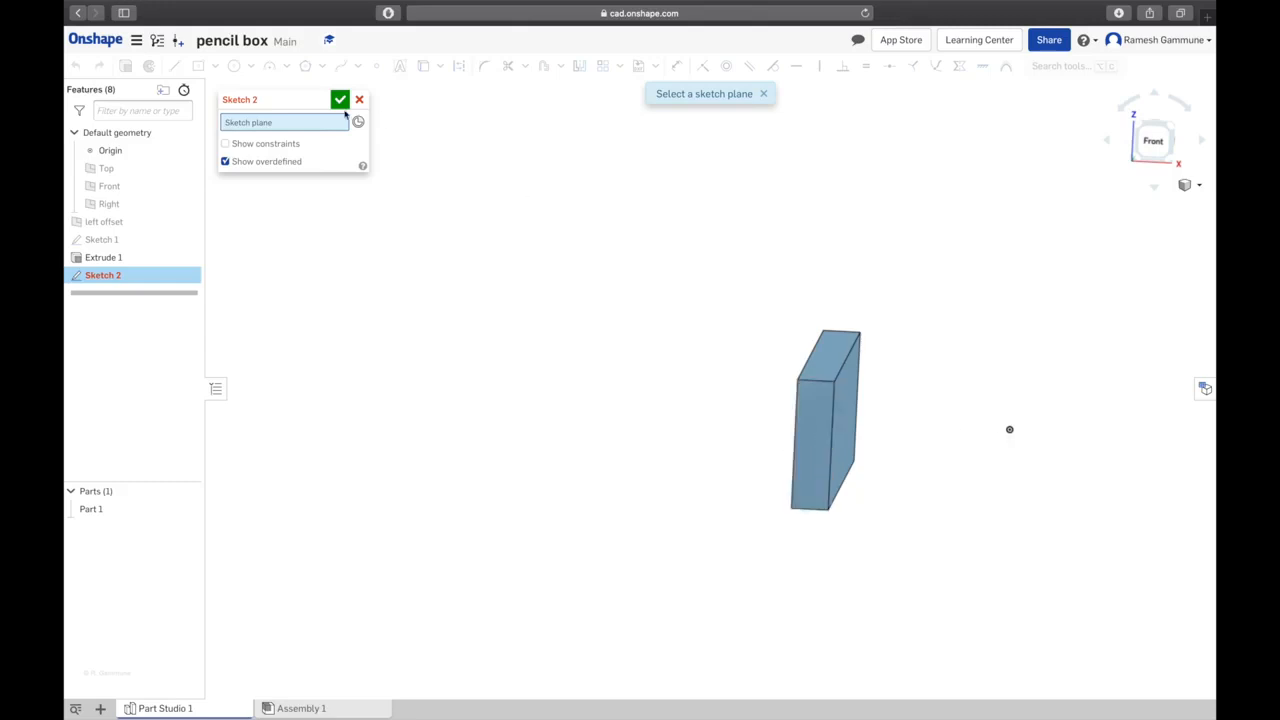
{"action": "left_click", "coordinate": [820, 400]}
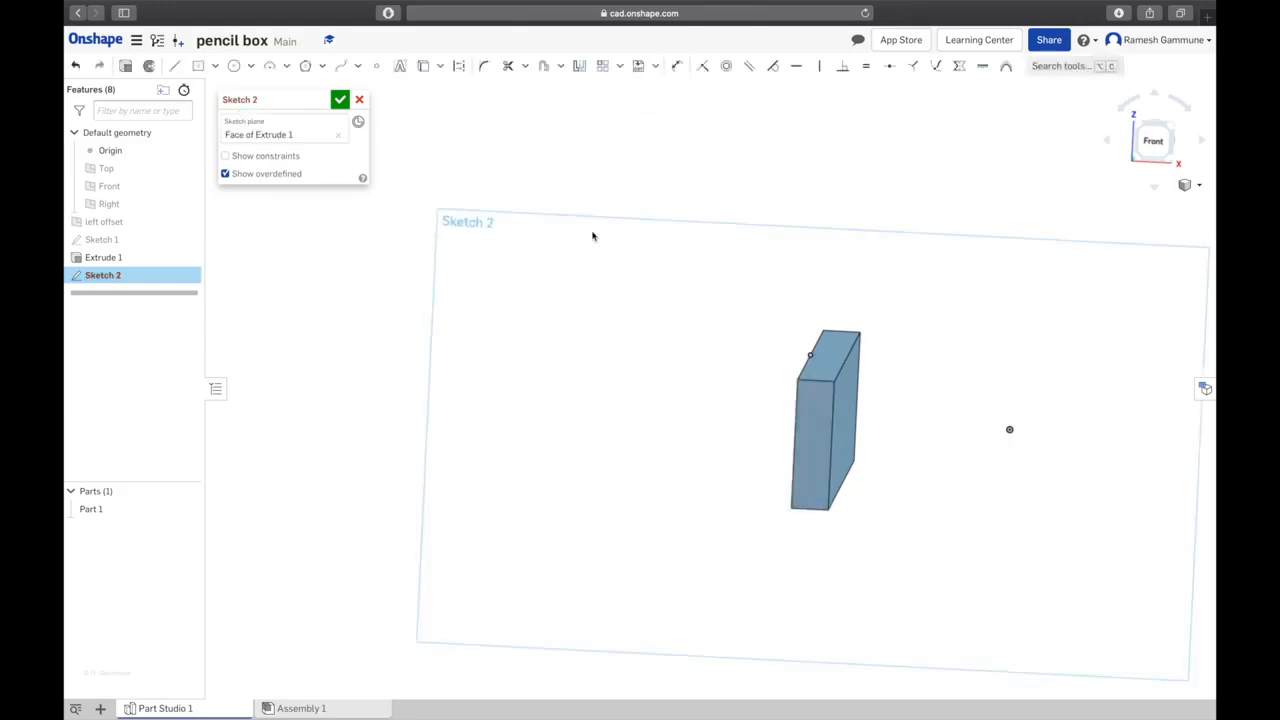
{"action": "right_click", "coordinate": [529, 401]}
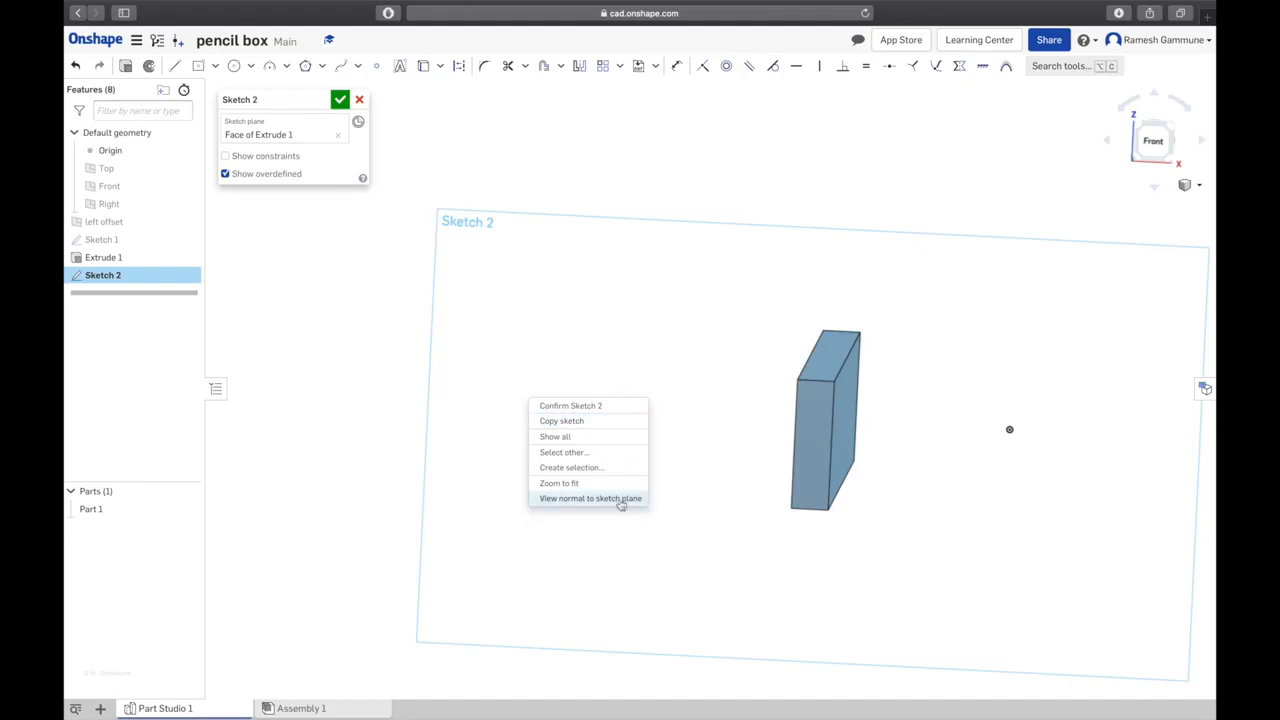
{"action": "left_click", "coordinate": [621, 498]}
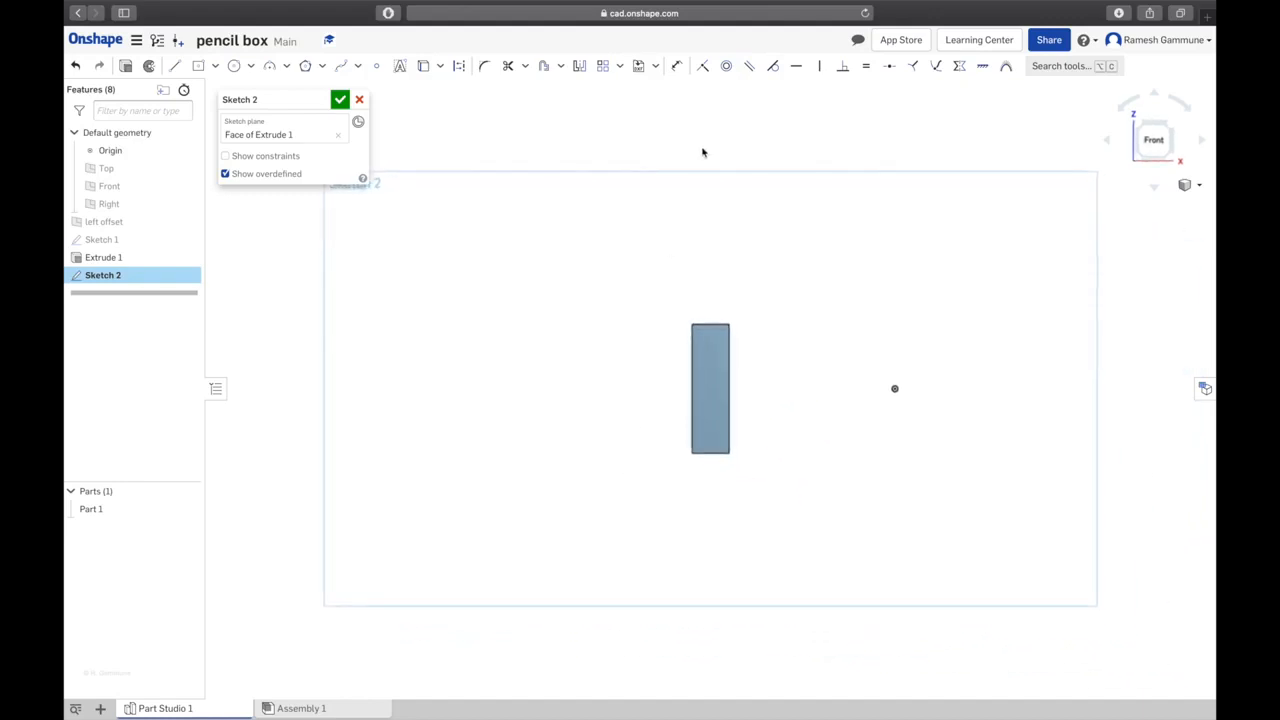
{"action": "scroll", "coordinate": [807, 387], "scroll_direction": "up", "scroll_amount": 4}
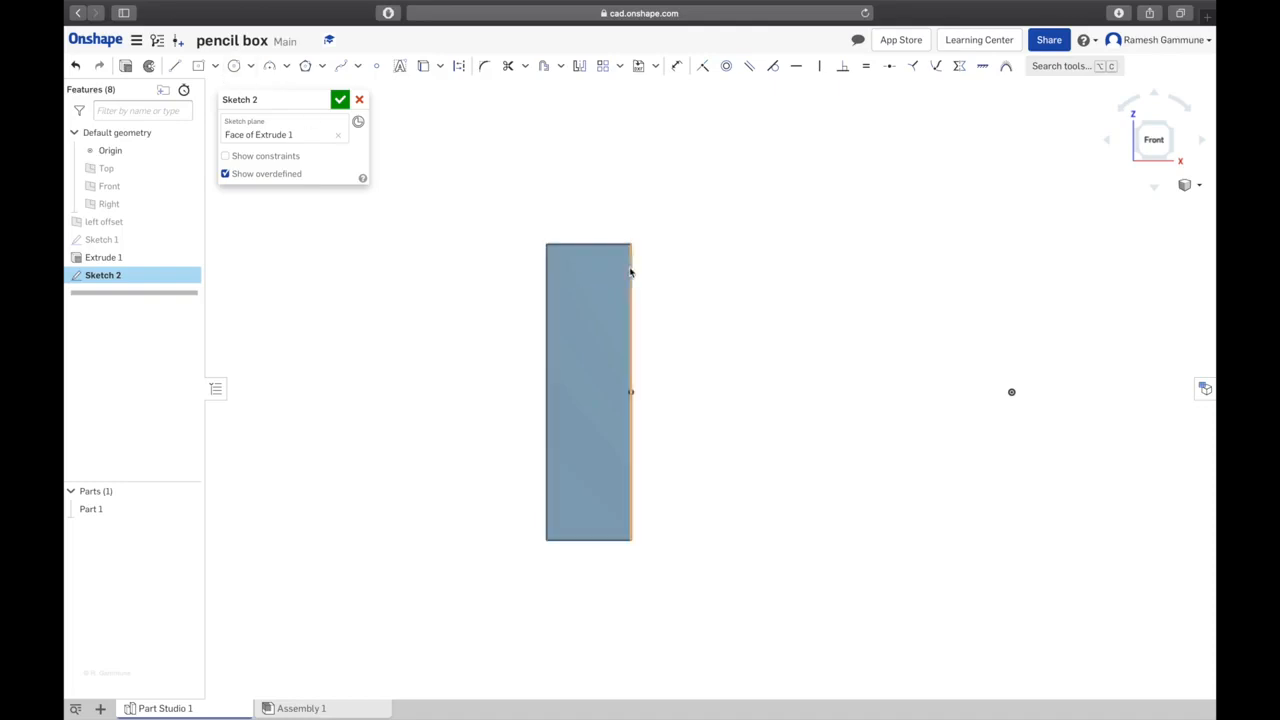
Sketch a corner rectangle about 8.4 mm wide and 5 mm high, starting on the end face's right edge near its top
{"action": "left_click", "coordinate": [214, 66]}
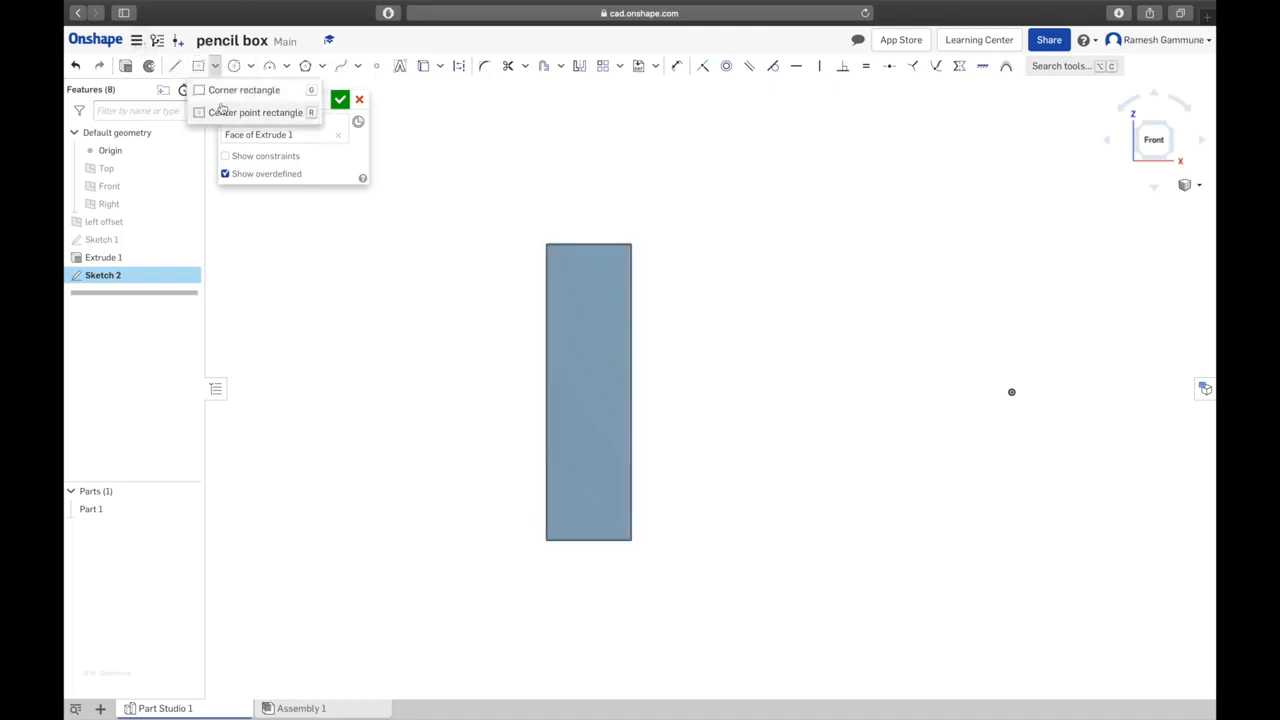
{"action": "left_click", "coordinate": [224, 89]}
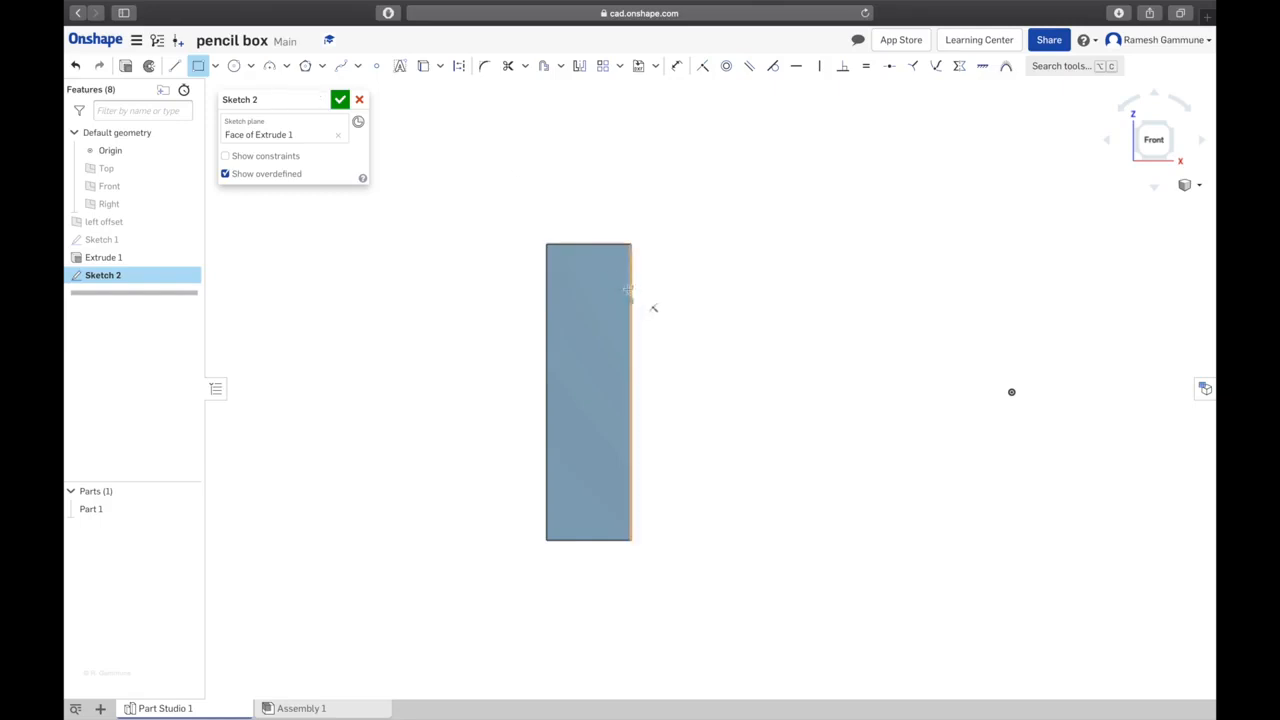
{"action": "left_click", "coordinate": [630, 284]}
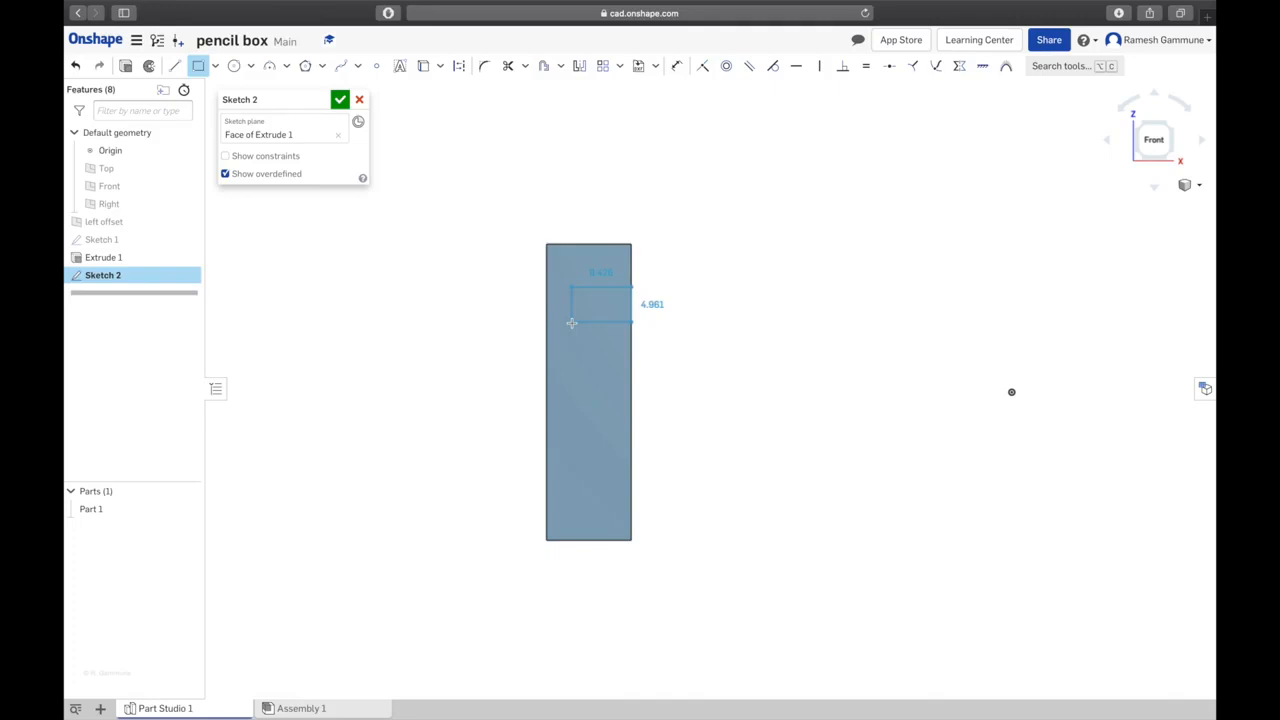
{"action": "left_click", "coordinate": [571, 322]}
{"action": "key", "text": "Escape"}
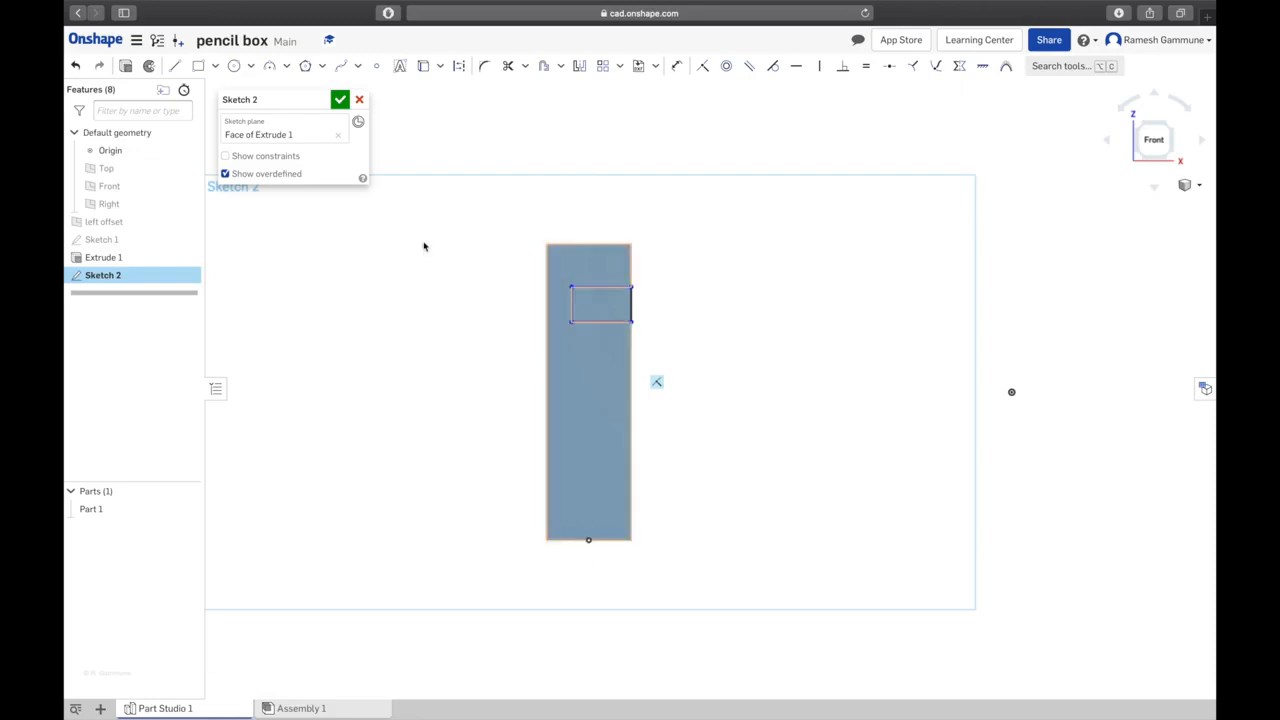
Sketch a notch at the end face's lower right corner with a horizontal line about 9.1 mm long and a vertical line to the bottom edge
{"action": "left_click", "coordinate": [174, 66]}
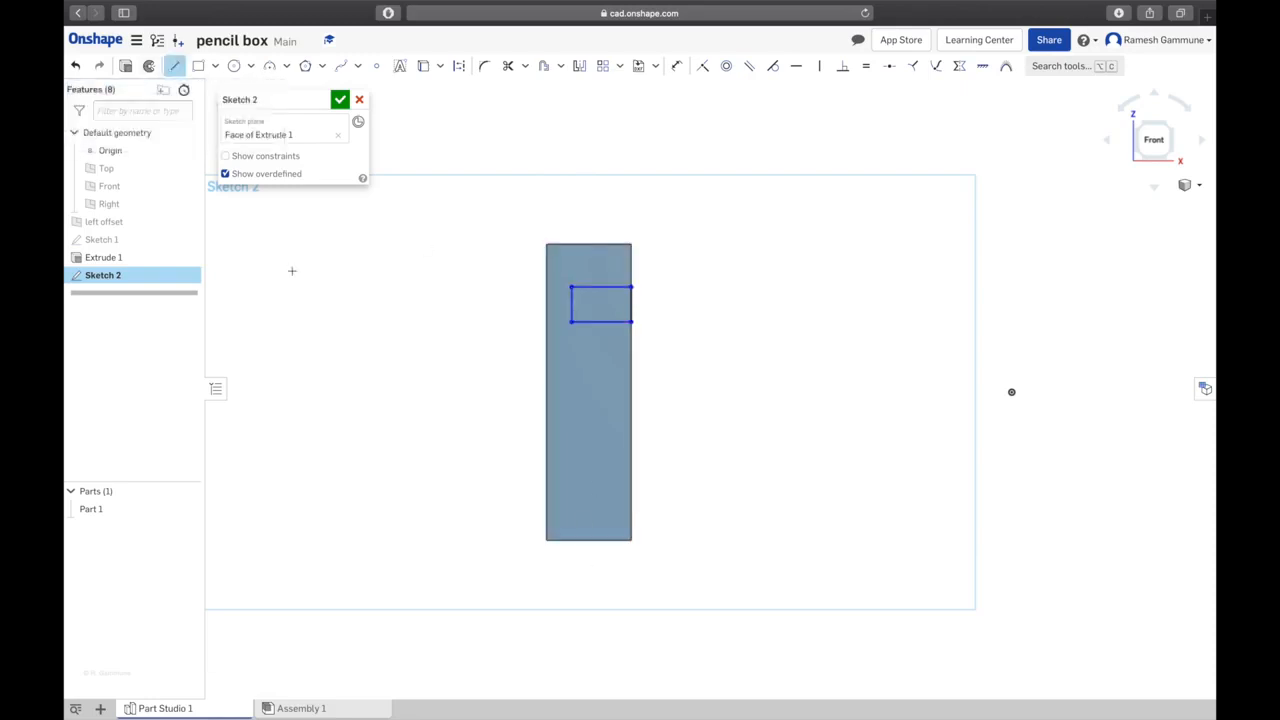
{"action": "left_click", "coordinate": [631, 505]}
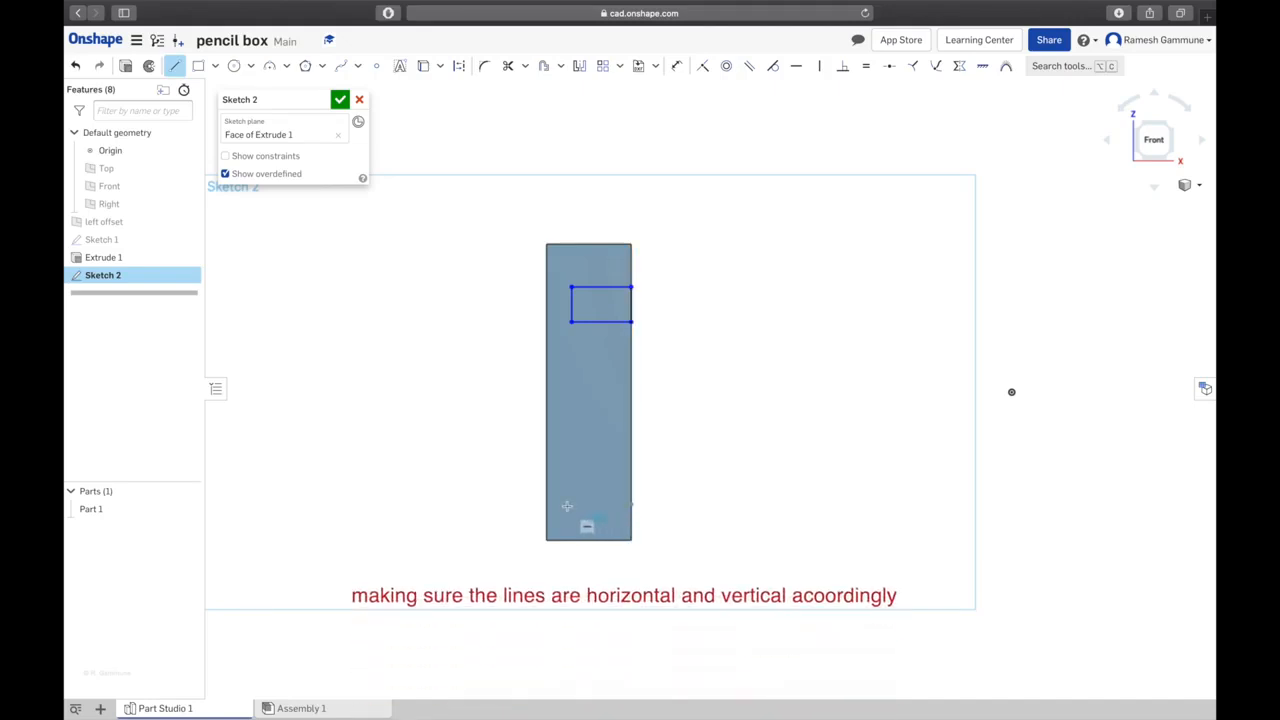
{"action": "left_click", "coordinate": [566, 506]}
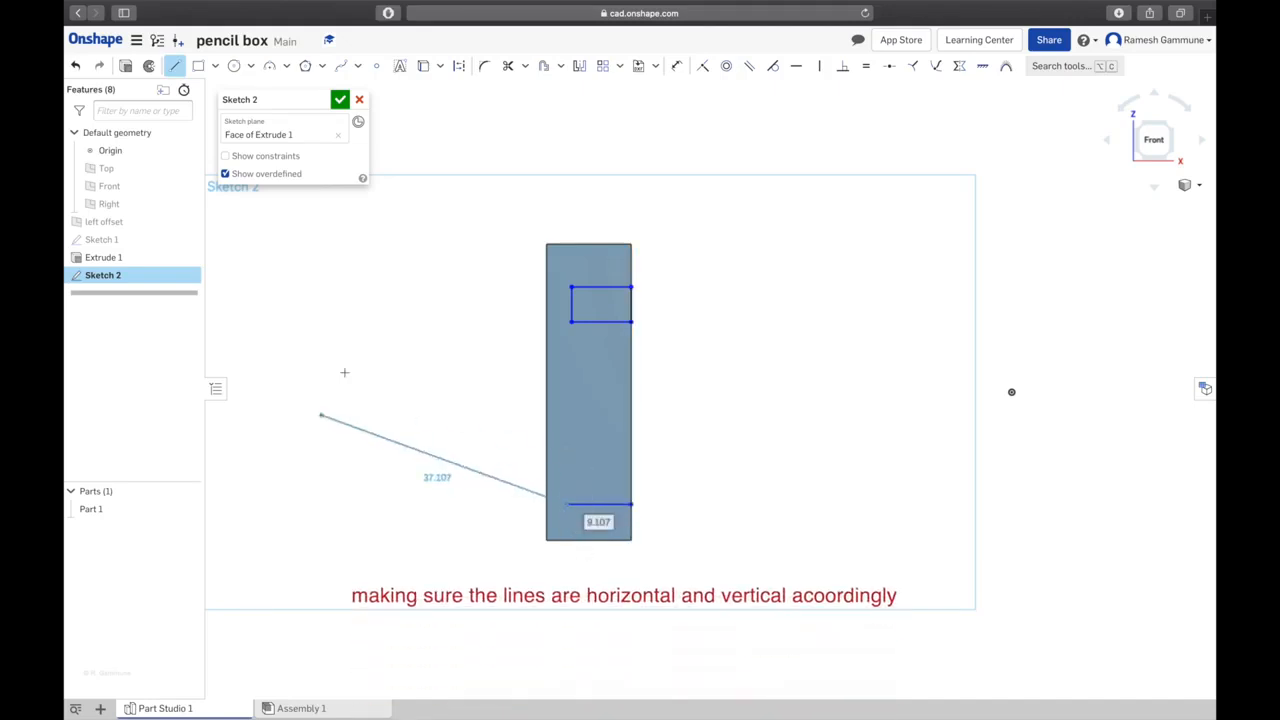
{"action": "left_click", "coordinate": [545, 488]}
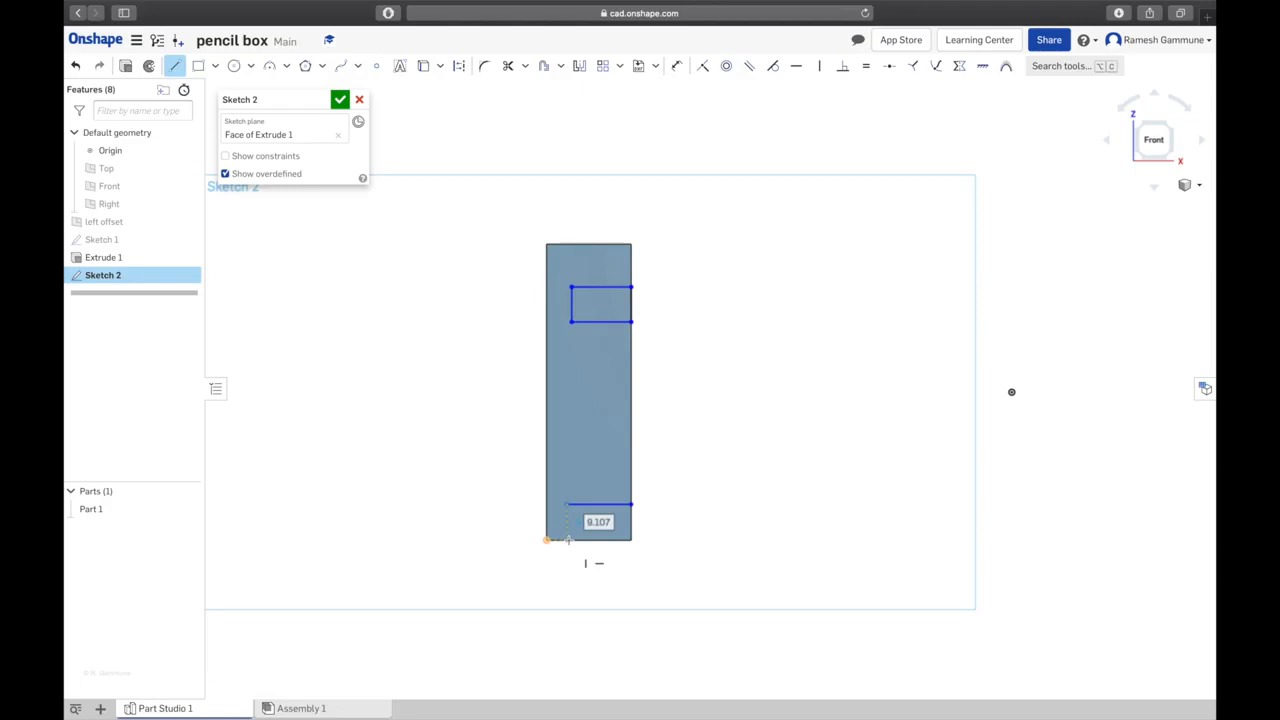
{"action": "left_click", "coordinate": [567, 540]}
{"action": "left_click", "coordinate": [567, 540]}
{"action": "key", "text": "Escape"}
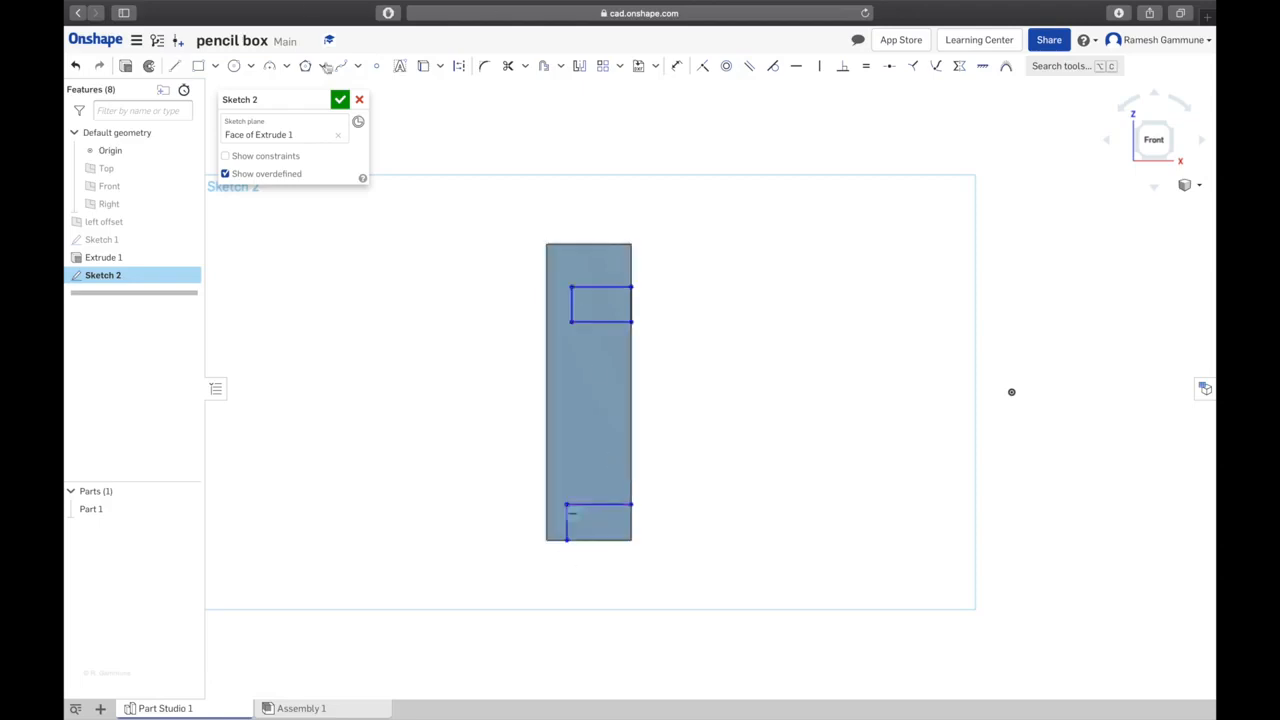
Dimension the distance from the end face's top edge to the groove rectangle's upper line to 6 mm
{"action": "key", "text": "u"}
{"action": "left_click", "coordinate": [613, 244]}
{"action": "left_click", "coordinate": [612, 288]}
{"action": "left_click", "coordinate": [662, 264]}
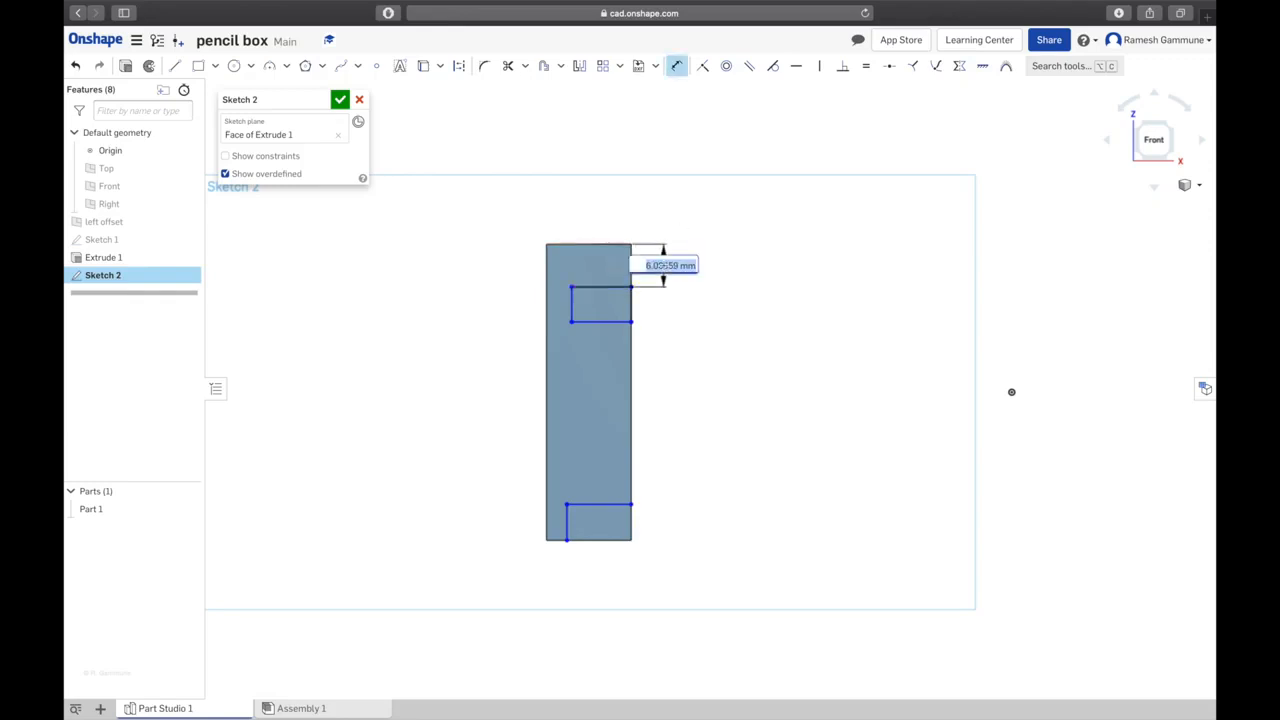
{"action": "type", "text": "6"}
{"action": "key", "text": "Return"}
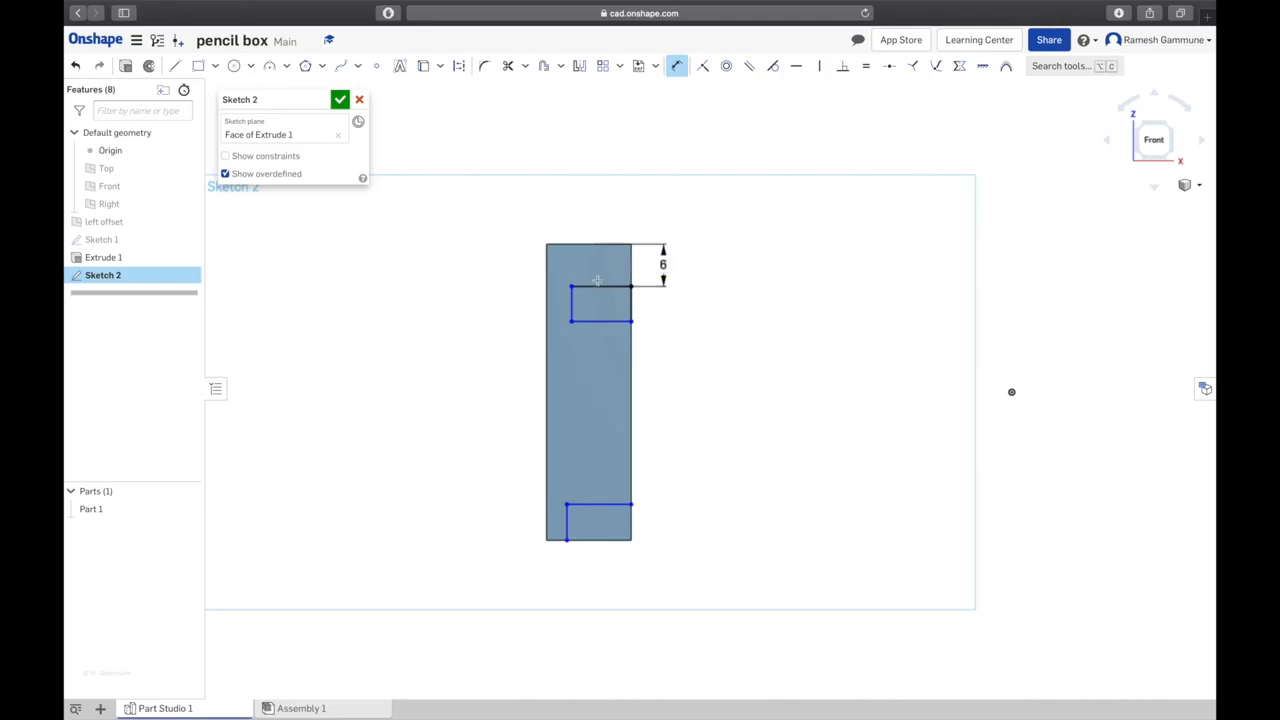
Dimension the groove rectangle's horizontal width to 6 mm
{"action": "left_click", "coordinate": [596, 284]}
{"action": "left_click", "coordinate": [607, 230]}
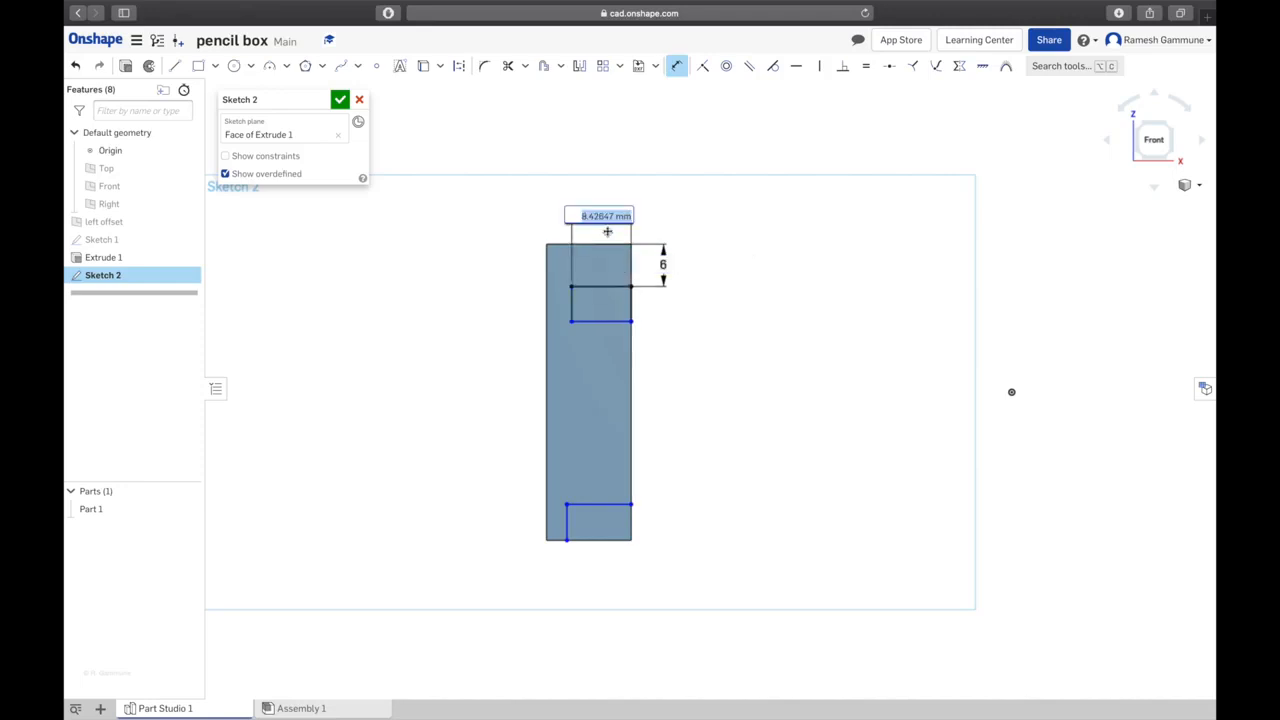
{"action": "type", "text": "6"}
{"action": "left_click", "coordinate": [573, 306]}
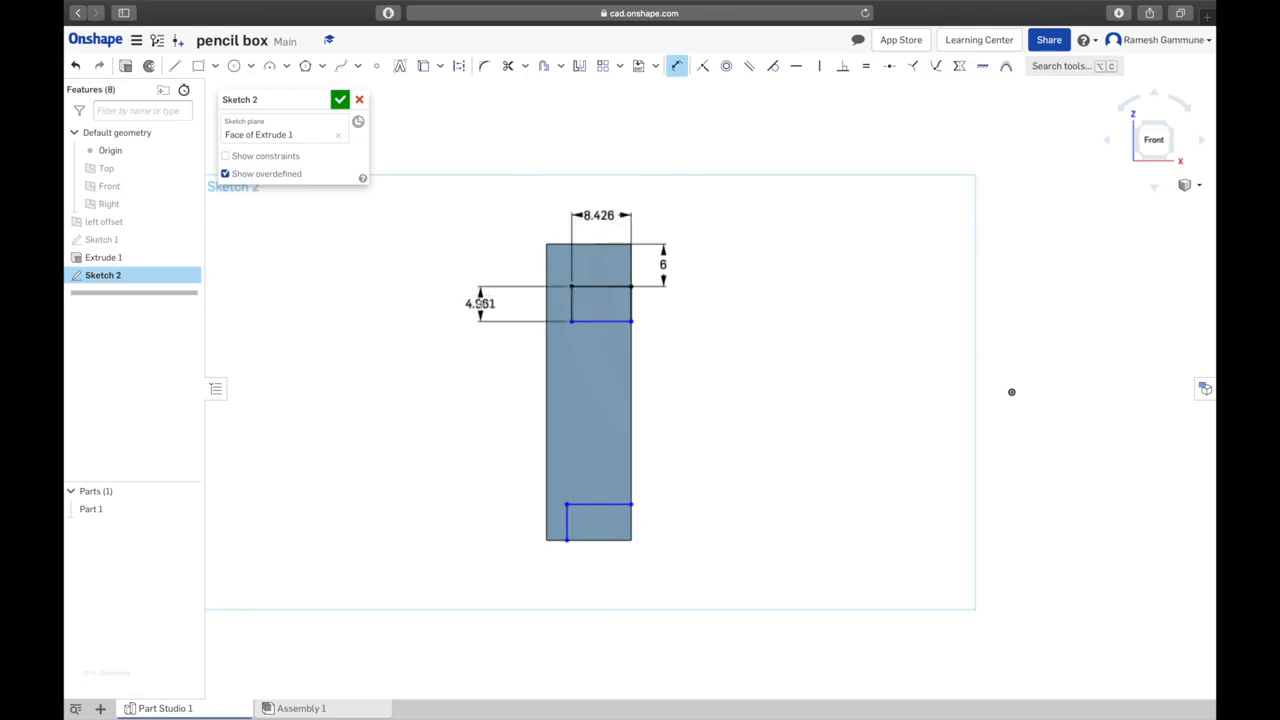
{"action": "key", "text": "Escape"}
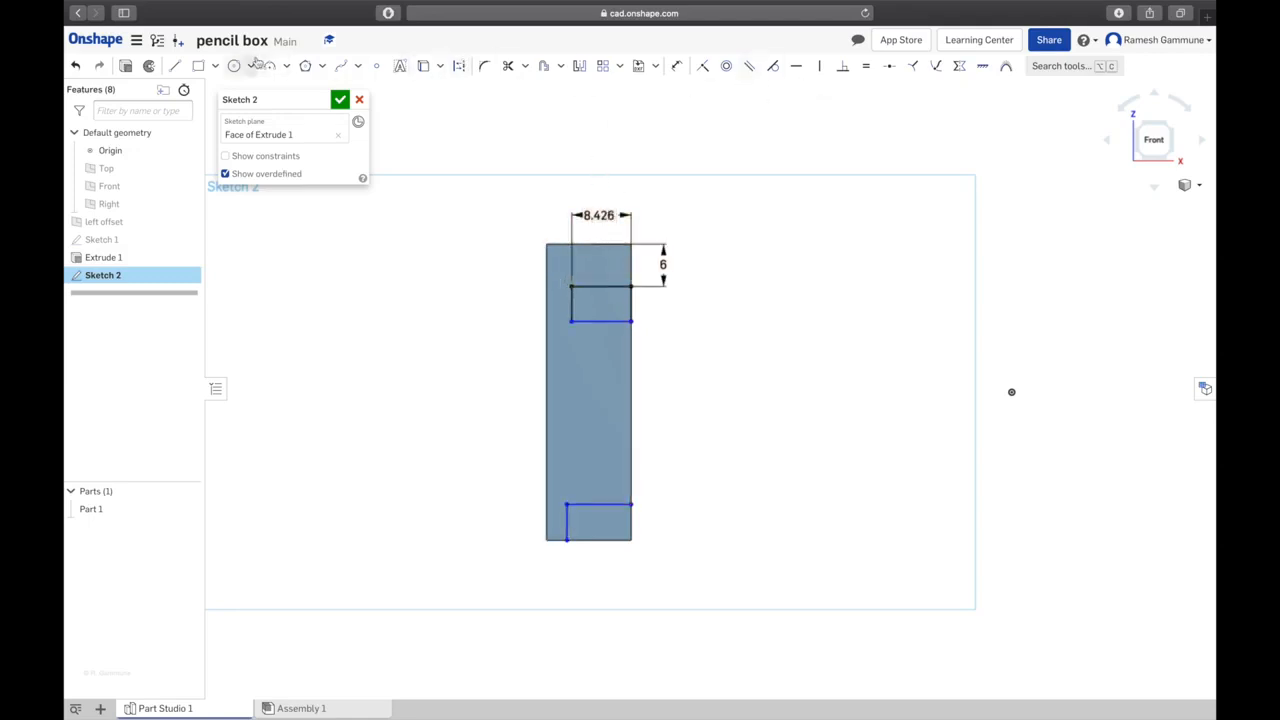
{"action": "left_click", "coordinate": [677, 66]}
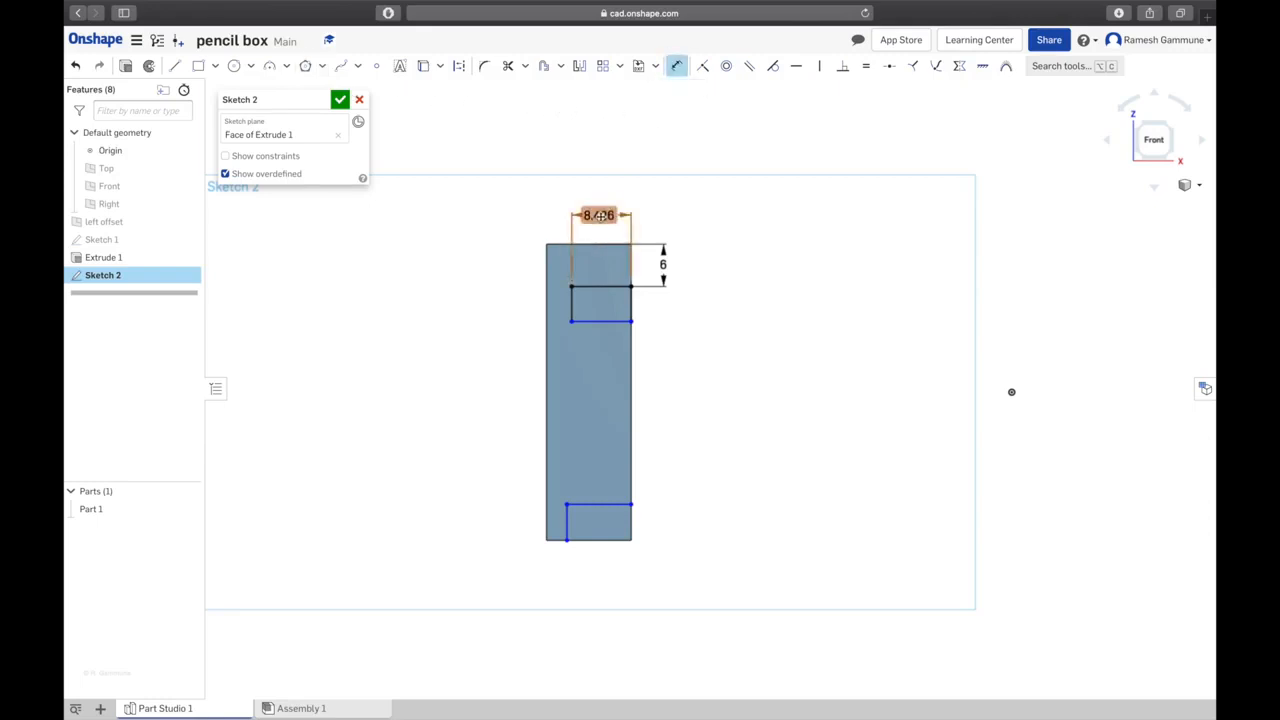
{"action": "double_click", "coordinate": [599, 216]}
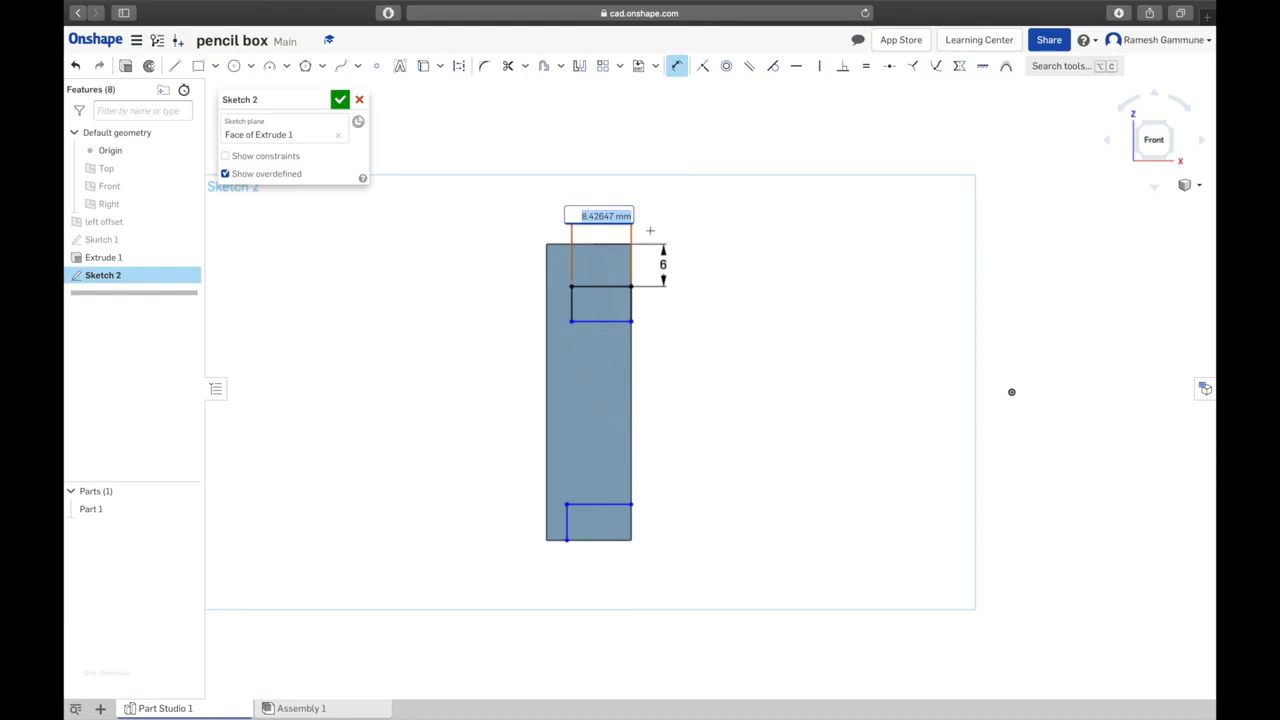
{"action": "key", "text": "Return"}
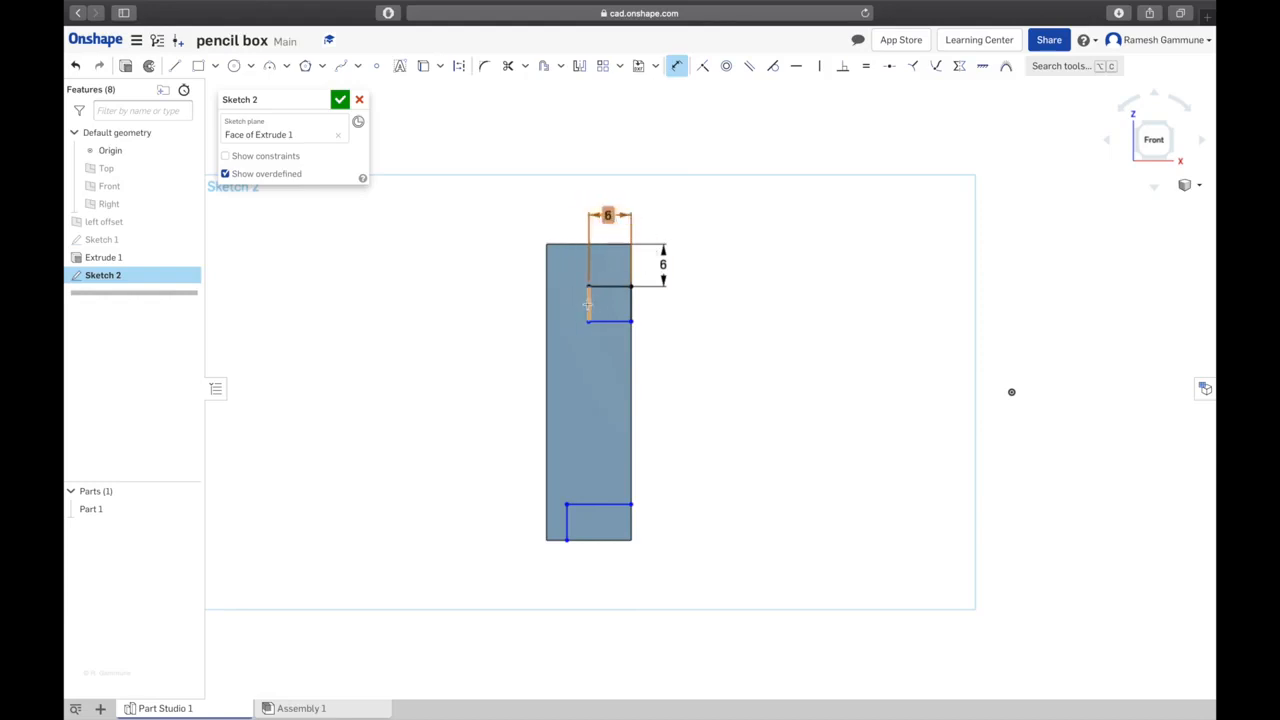
Dimension the groove rectangle's height to 3 mm
{"action": "left_click", "coordinate": [588, 303]}
{"action": "left_click", "coordinate": [500, 305]}
{"action": "type", "text": "3"}
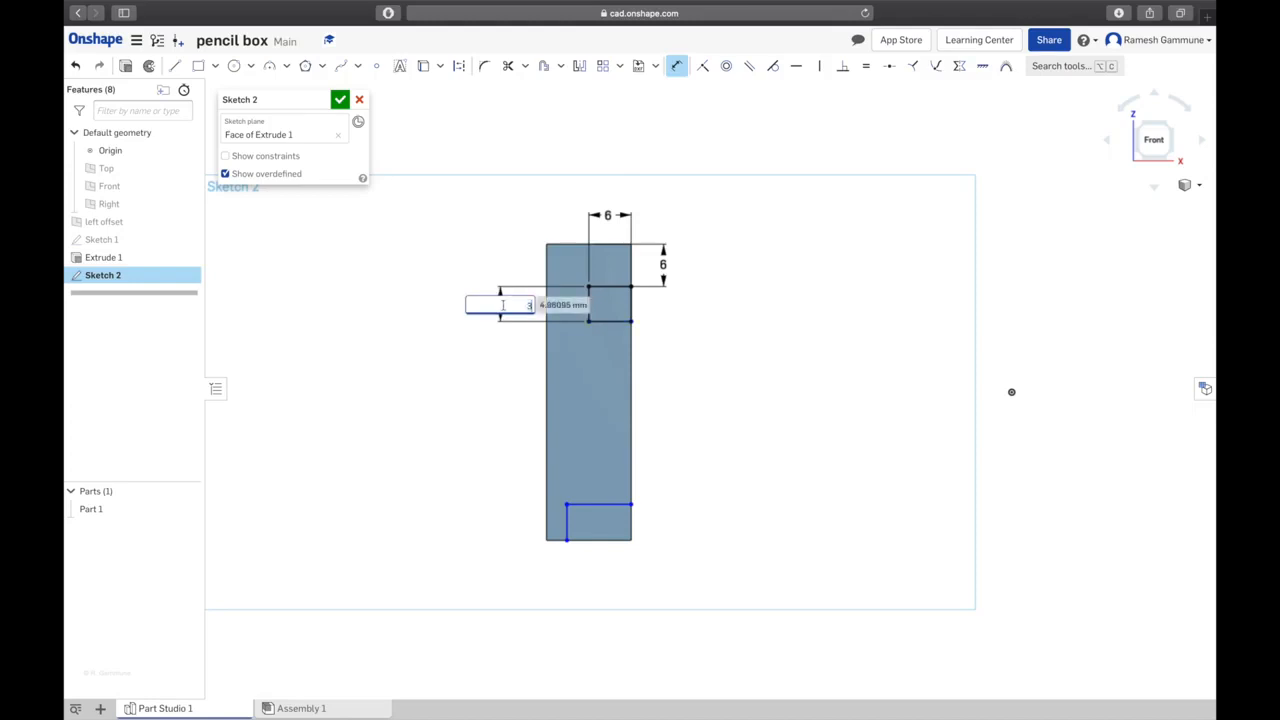
{"action": "key", "text": "Return"}
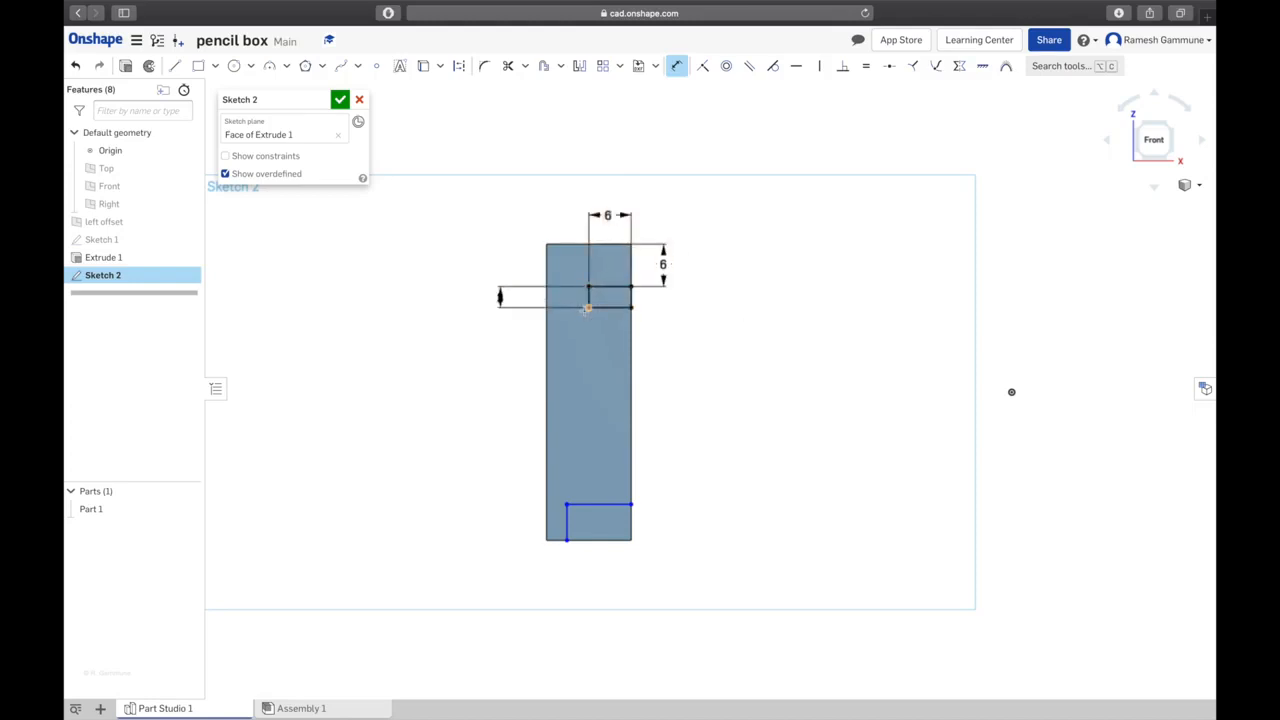
Dimension the bottom corner notch to 6 mm wide and 3 mm high
{"action": "left_click", "coordinate": [600, 506]}
{"action": "left_click", "coordinate": [604, 454]}
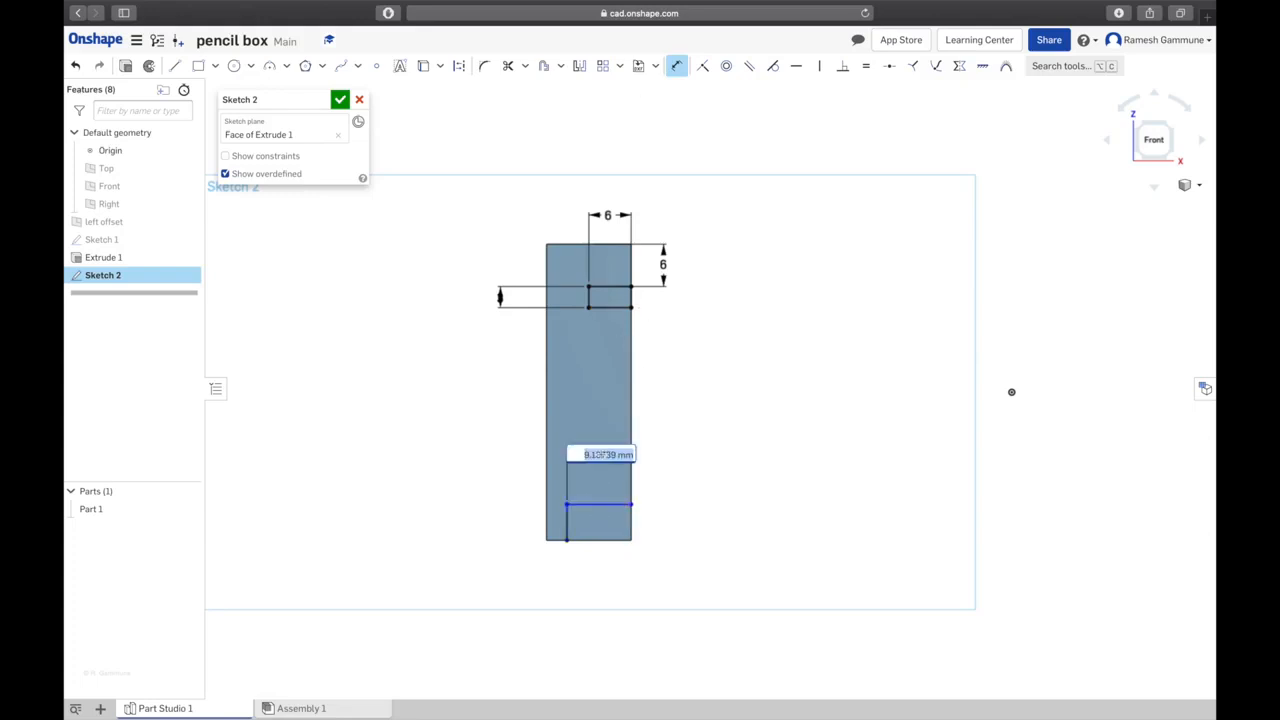
{"action": "type", "text": "6"}
{"action": "key", "text": "Return"}
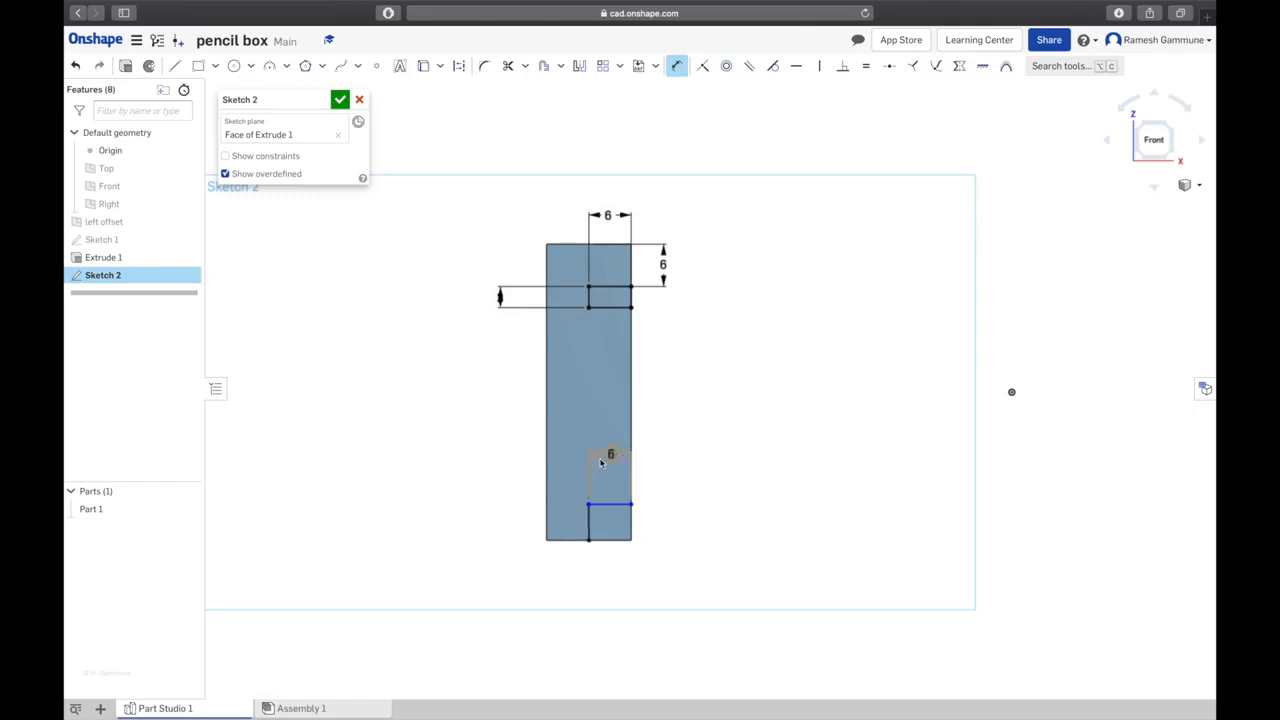
{"action": "left_click", "coordinate": [586, 524]}
{"action": "left_click", "coordinate": [514, 522]}
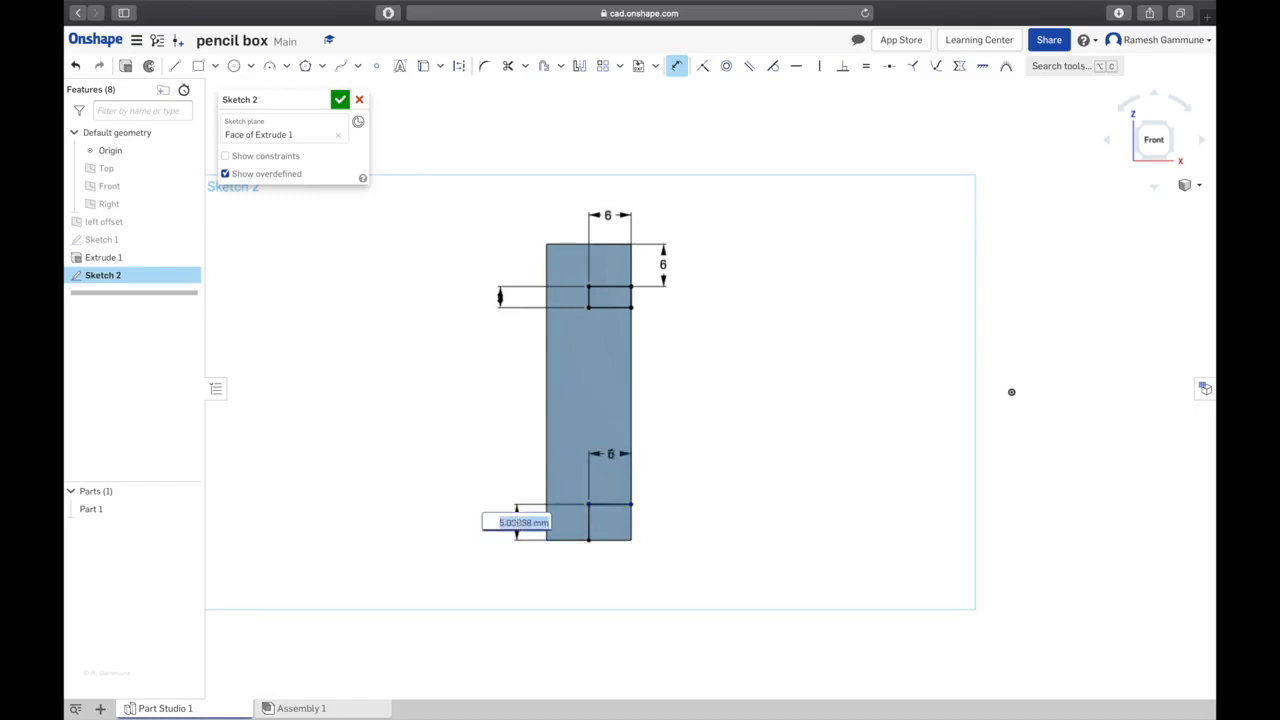
{"action": "type", "text": "3"}
{"action": "key", "text": "Return"}
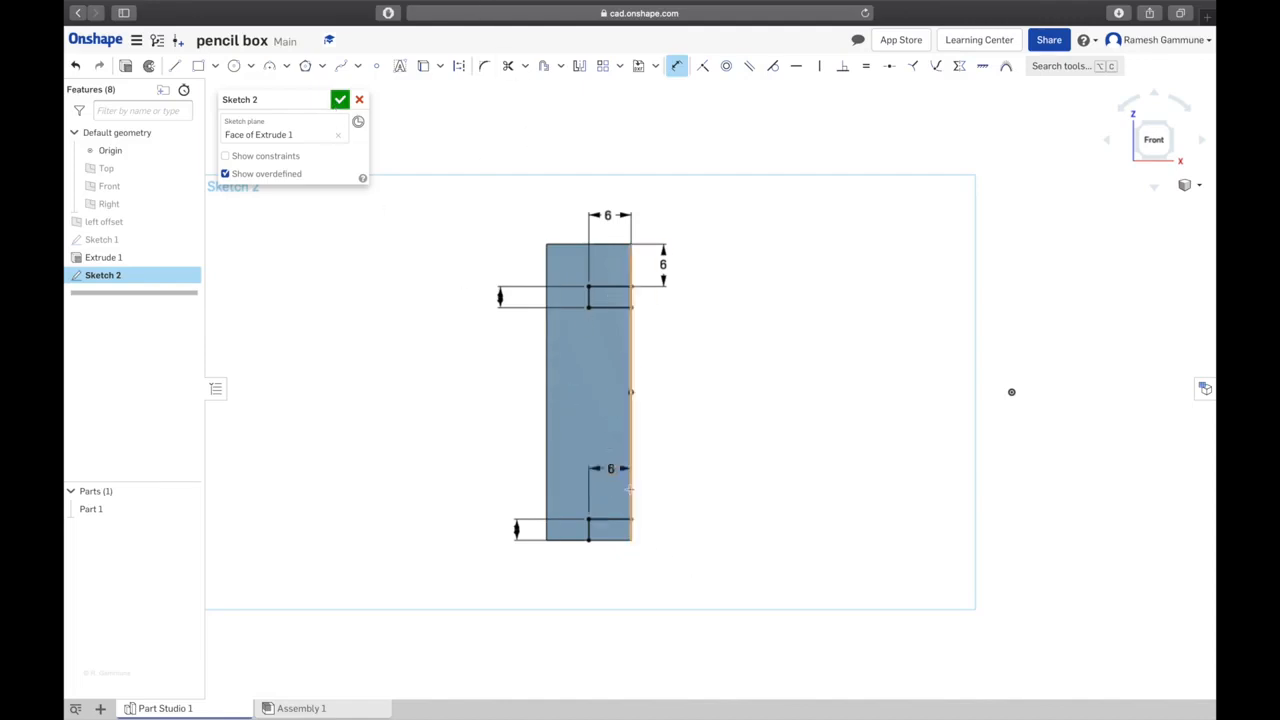
Check the groove and notch dimensions against the pencil box drawing in Preview, then return to Onshape and accept the sketch
{"action": "scroll", "coordinate": [560, 545], "scroll_direction": "up", "scroll_amount": 5}
{"action": "scroll", "coordinate": [528, 512], "scroll_direction": "down", "scroll_amount": 3}
{"action": "scroll", "coordinate": [528, 510], "scroll_direction": "down", "scroll_amount": 2}
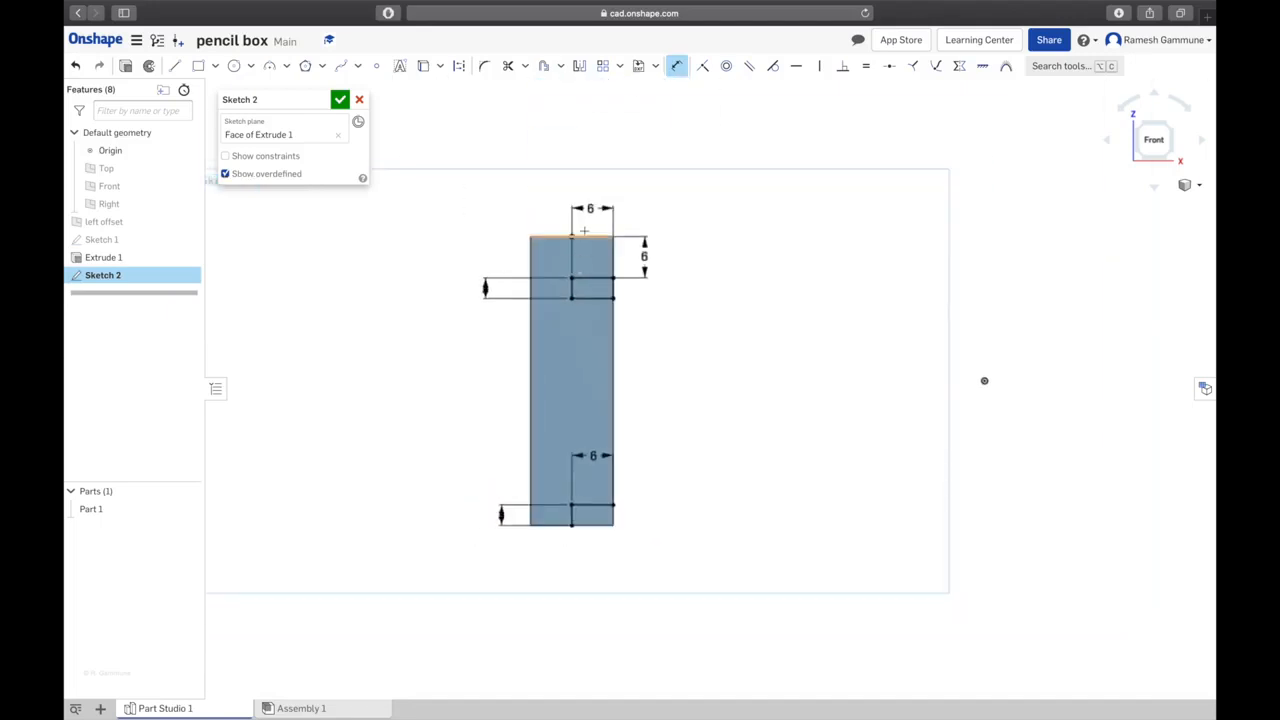
{"action": "scroll", "coordinate": [481, 284], "scroll_direction": "up", "scroll_amount": 3}
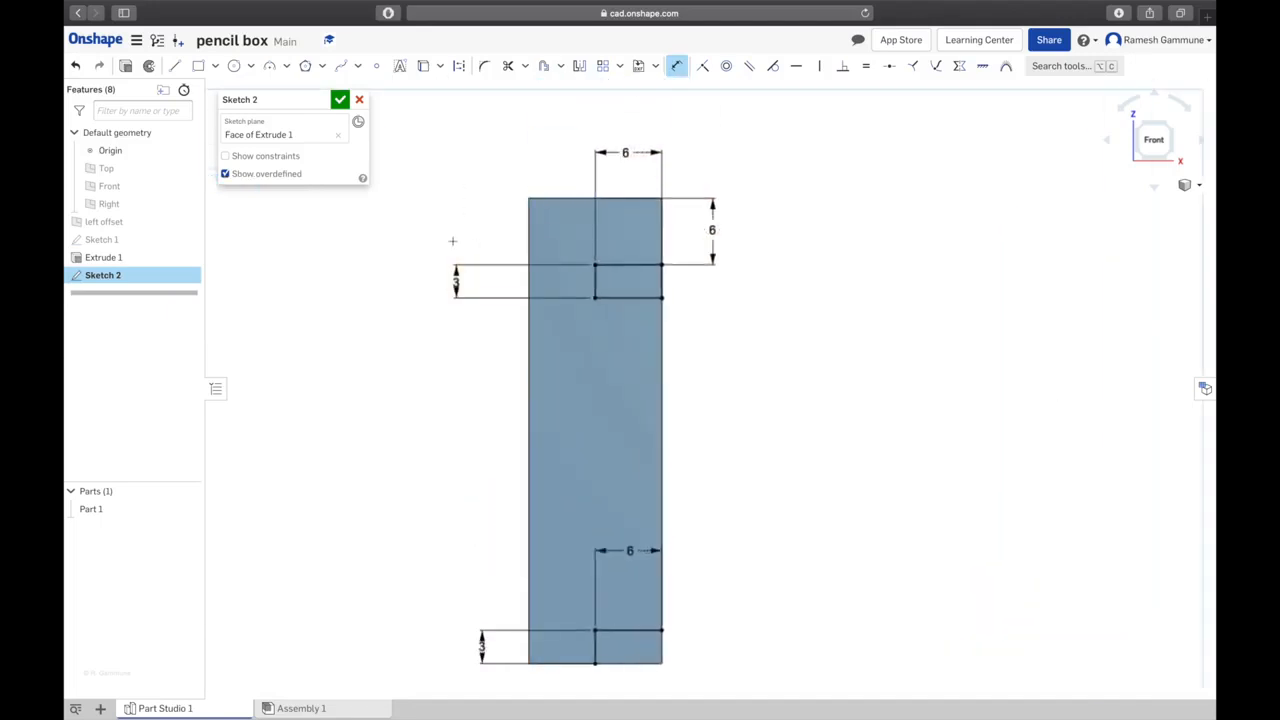
{"action": "key", "text": "ctrl+Up"}
{"action": "left_click", "coordinate": [456, 368]}
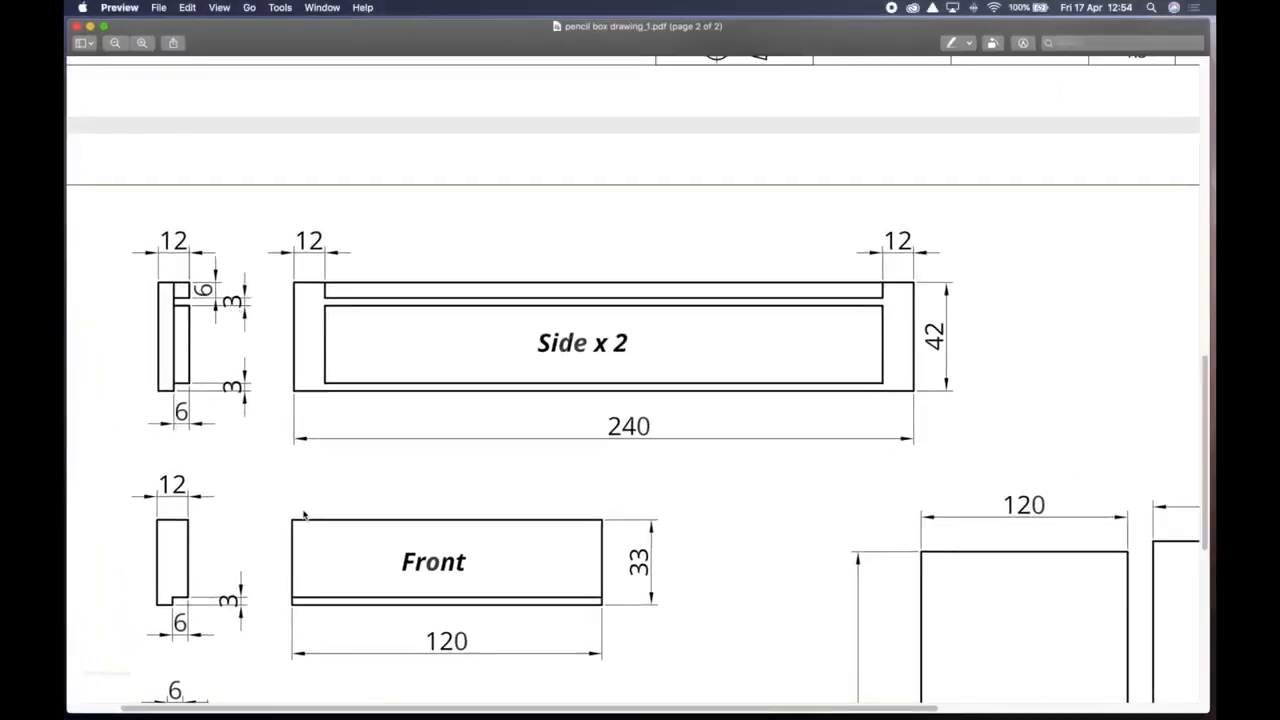
{"action": "key", "text": "ctrl+Up"}
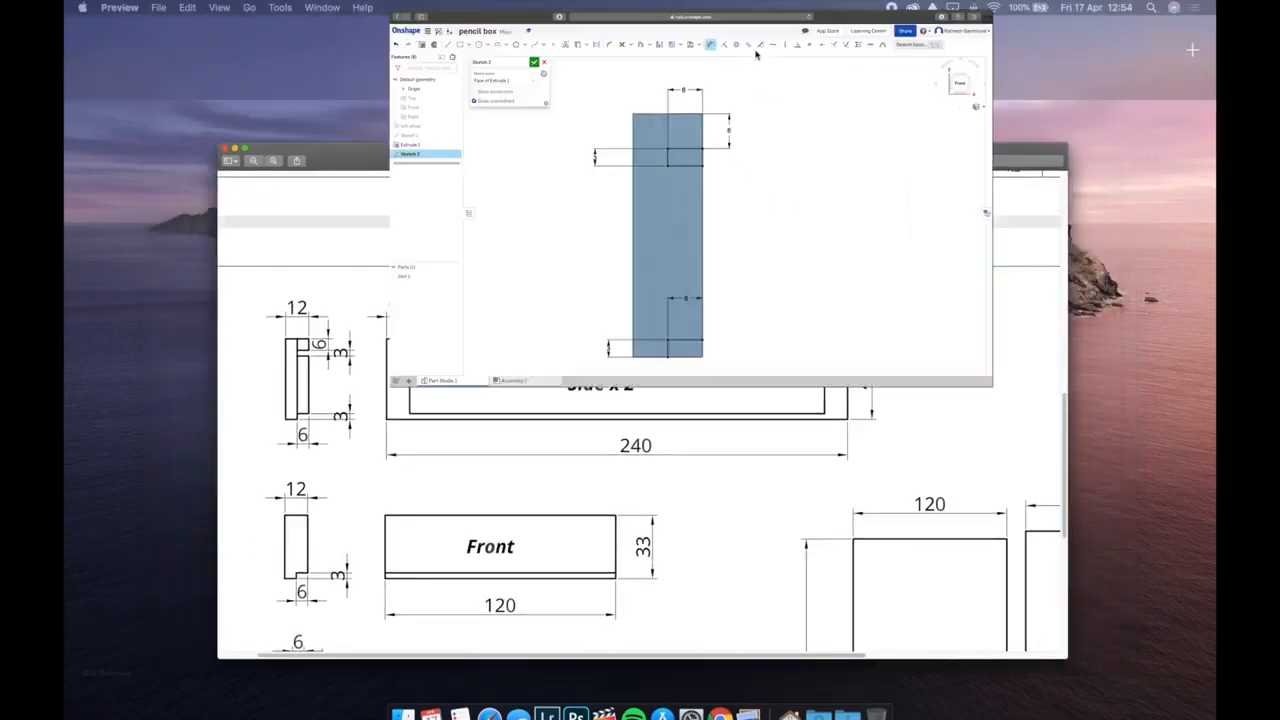
{"action": "left_click", "coordinate": [757, 55]}
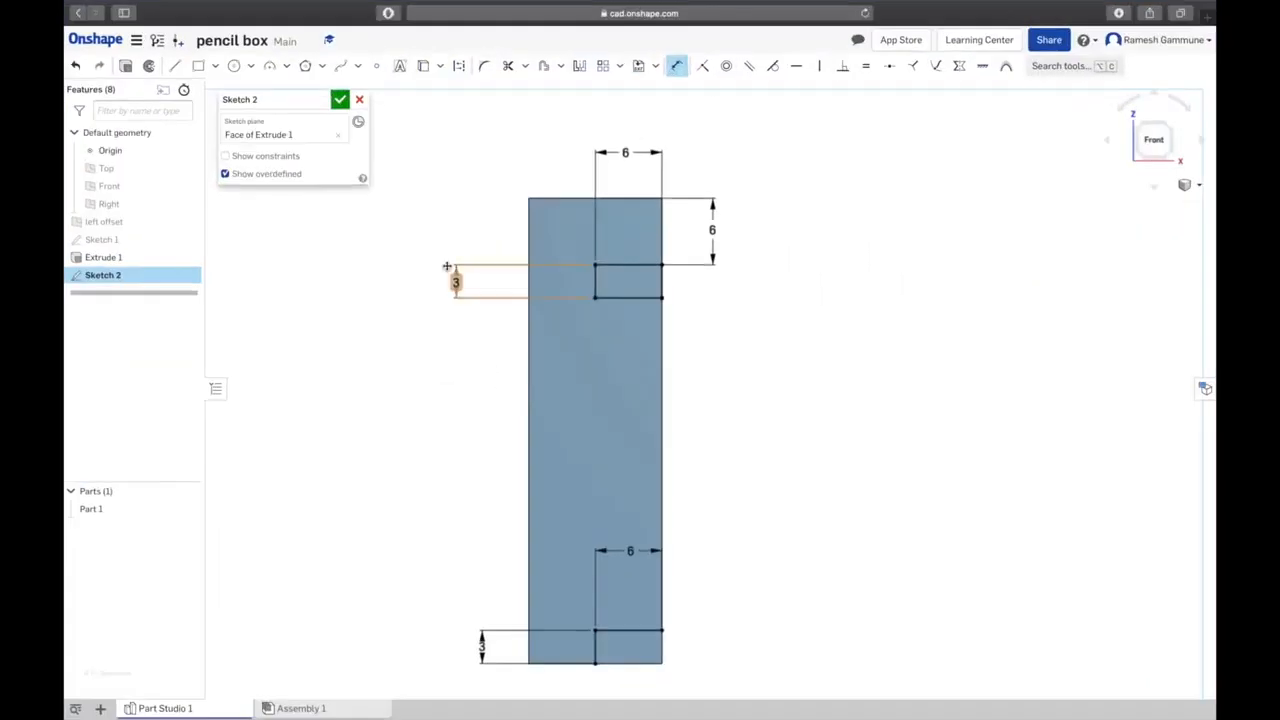
{"action": "left_click", "coordinate": [339, 99]}
Start an Extrude feature set to remove material from the side part
{"action": "mouse_move", "coordinate": [410, 306]}
{"action": "right_mouse_down"}
{"action": "mouse_move", "coordinate": [389, 306]}
{"action": "mouse_move", "coordinate": [409, 318]}
{"action": "right_mouse_up"}
{"action": "scroll", "coordinate": [752, 384], "scroll_direction": "down", "scroll_amount": 3}
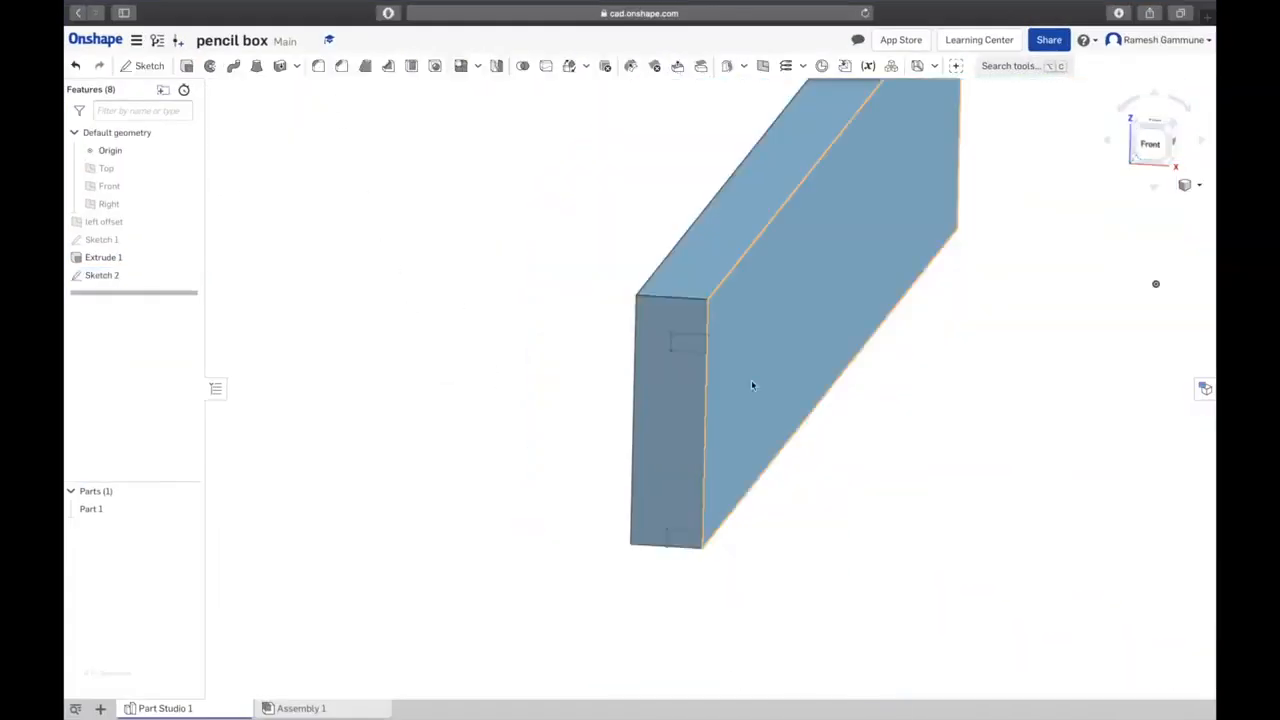
{"action": "left_click", "coordinate": [187, 65]}
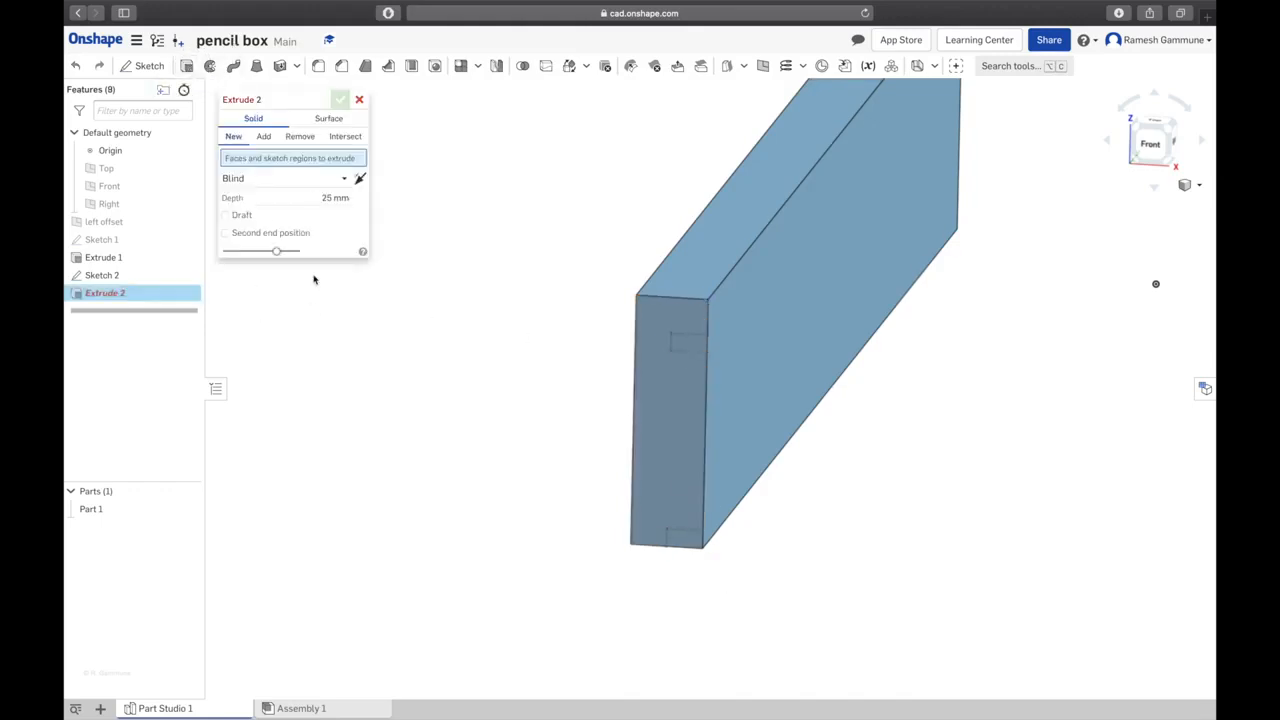
{"action": "left_click", "coordinate": [301, 137]}
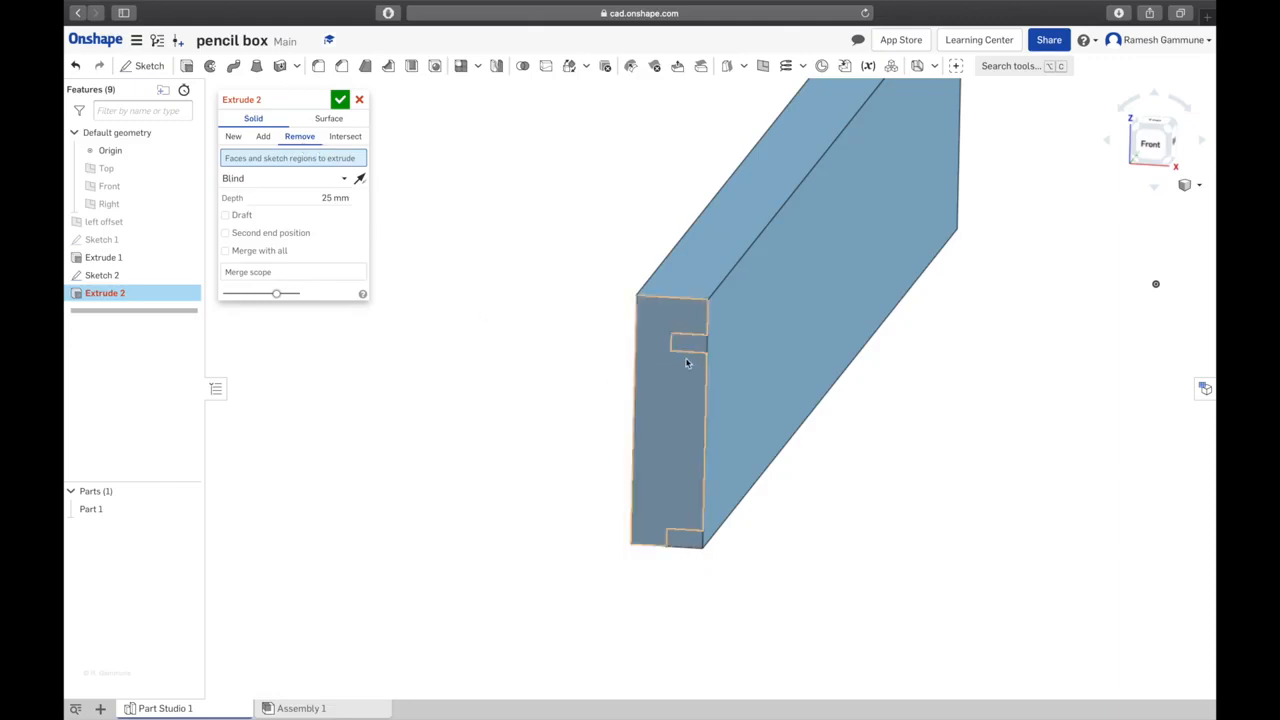
{"action": "left_click", "coordinate": [661, 411]}
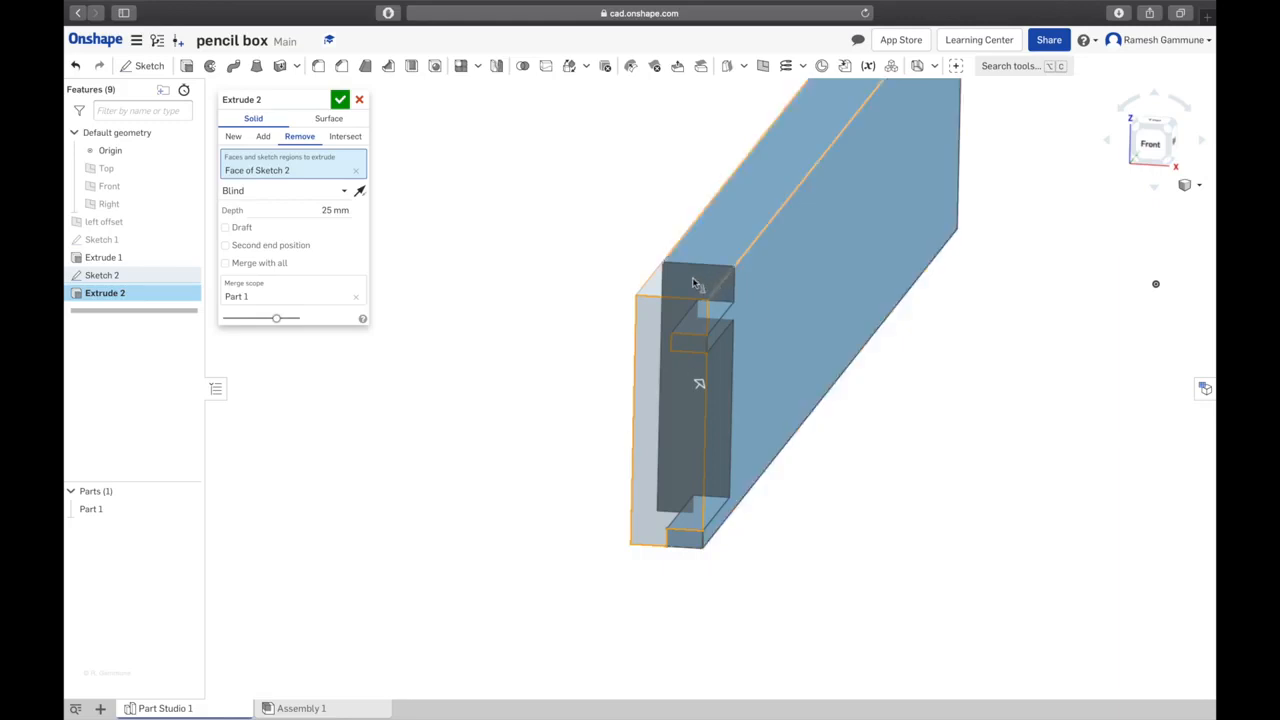
{"action": "left_click", "coordinate": [686, 346]}
{"action": "left_click", "coordinate": [686, 545]}
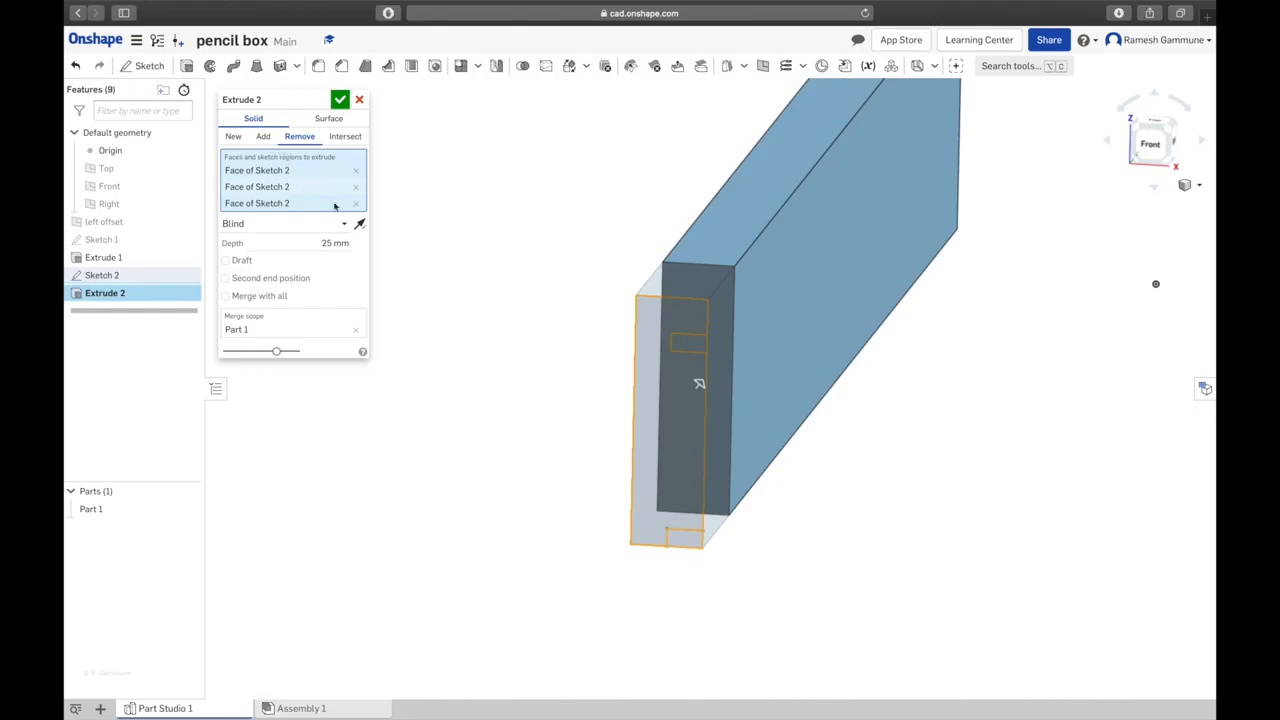
{"action": "left_click_drag", "start_coordinate": [297, 100], "coordinate": [455, 217]}
{"action": "left_click", "coordinate": [513, 320]}
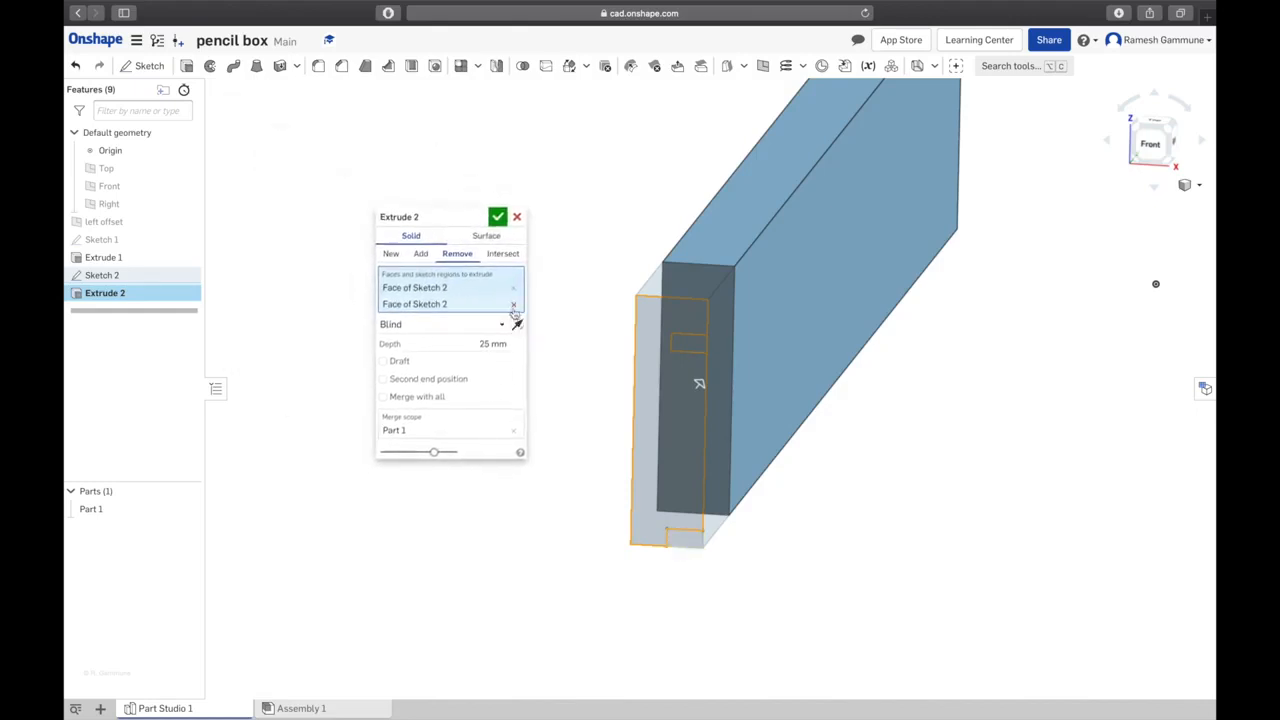
{"action": "left_click", "coordinate": [513, 304]}
{"action": "left_click", "coordinate": [513, 287]}
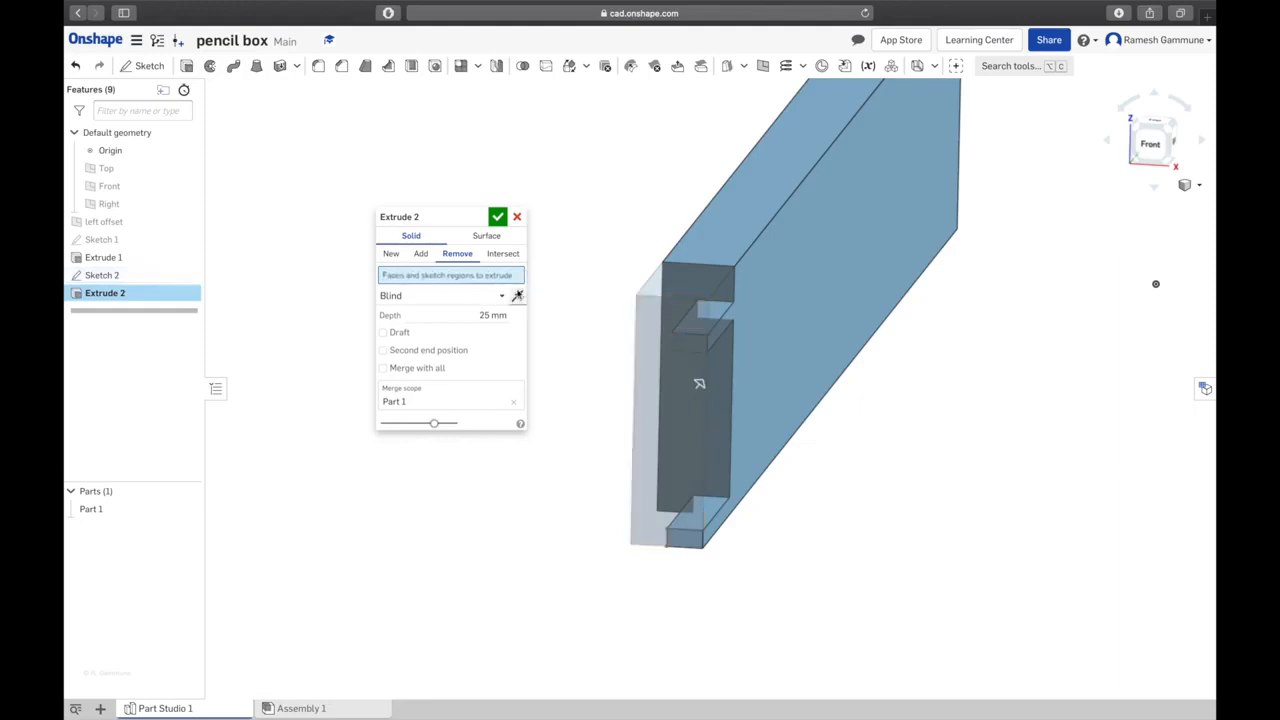
Cut the groove rectangle and bottom notch regions of the end-face sketch through all of the side
{"action": "left_click", "coordinate": [688, 342]}
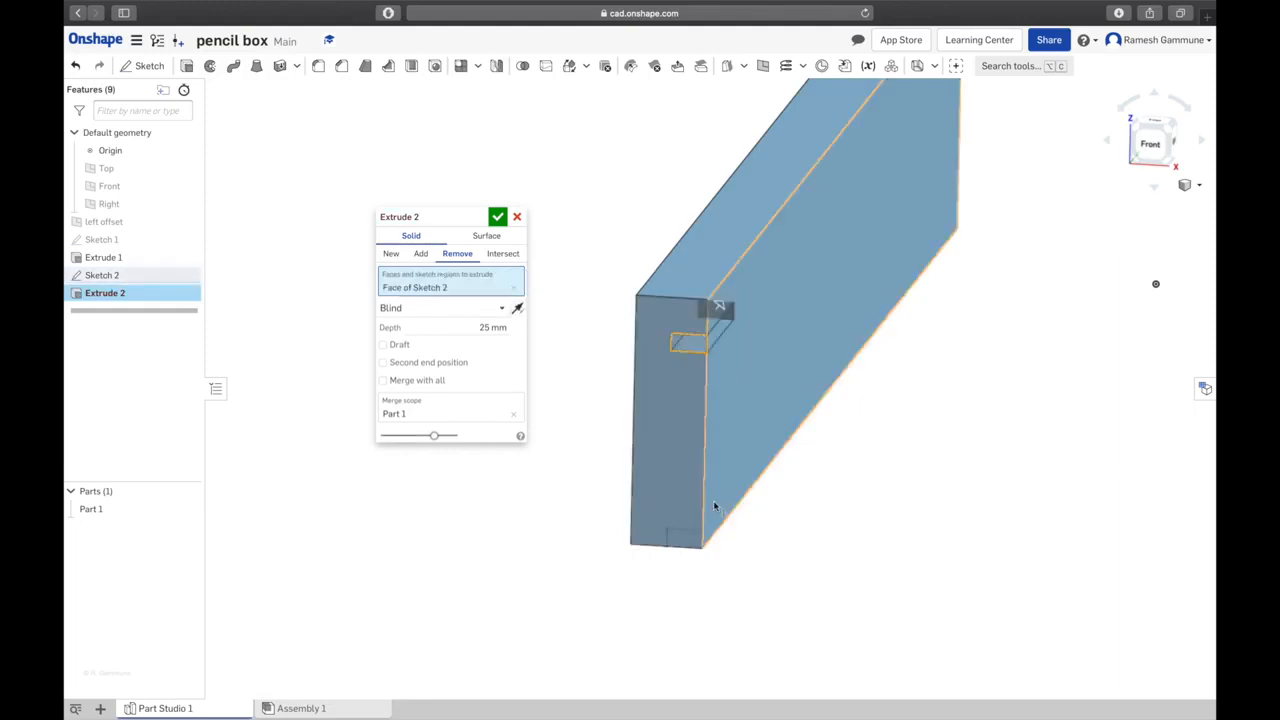
{"action": "left_click", "coordinate": [686, 544]}
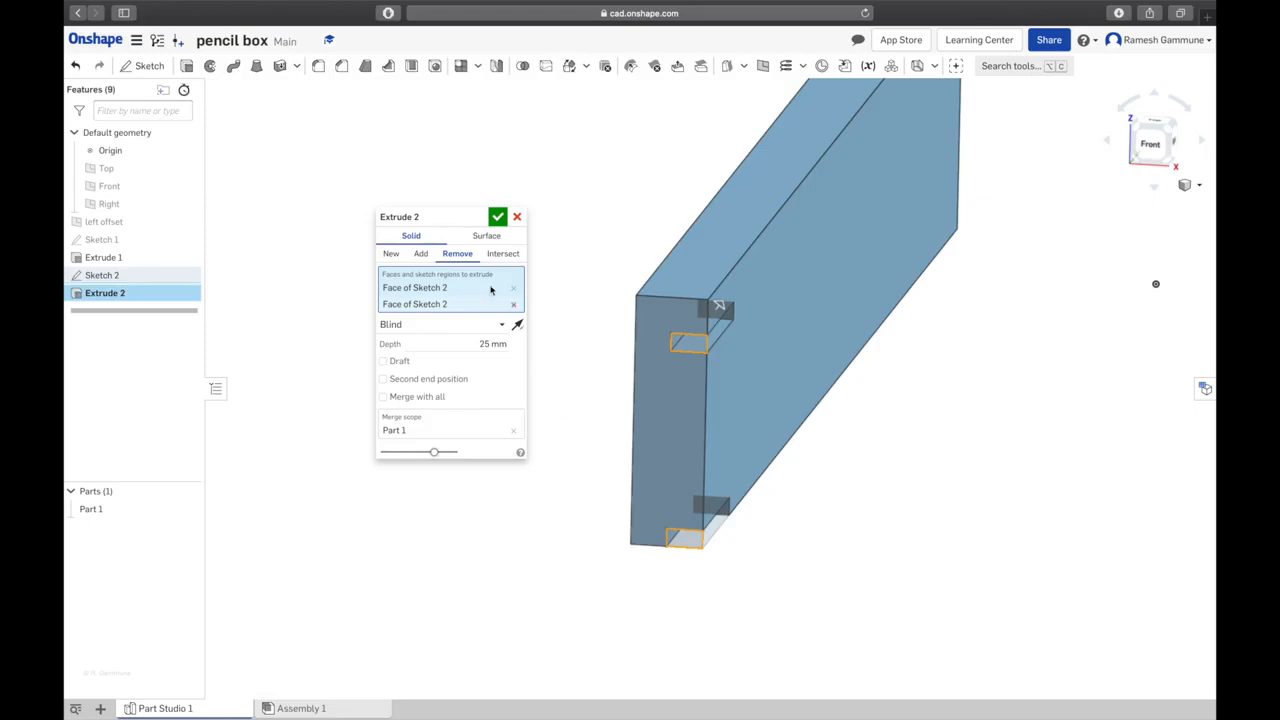
{"action": "left_click", "coordinate": [498, 327]}
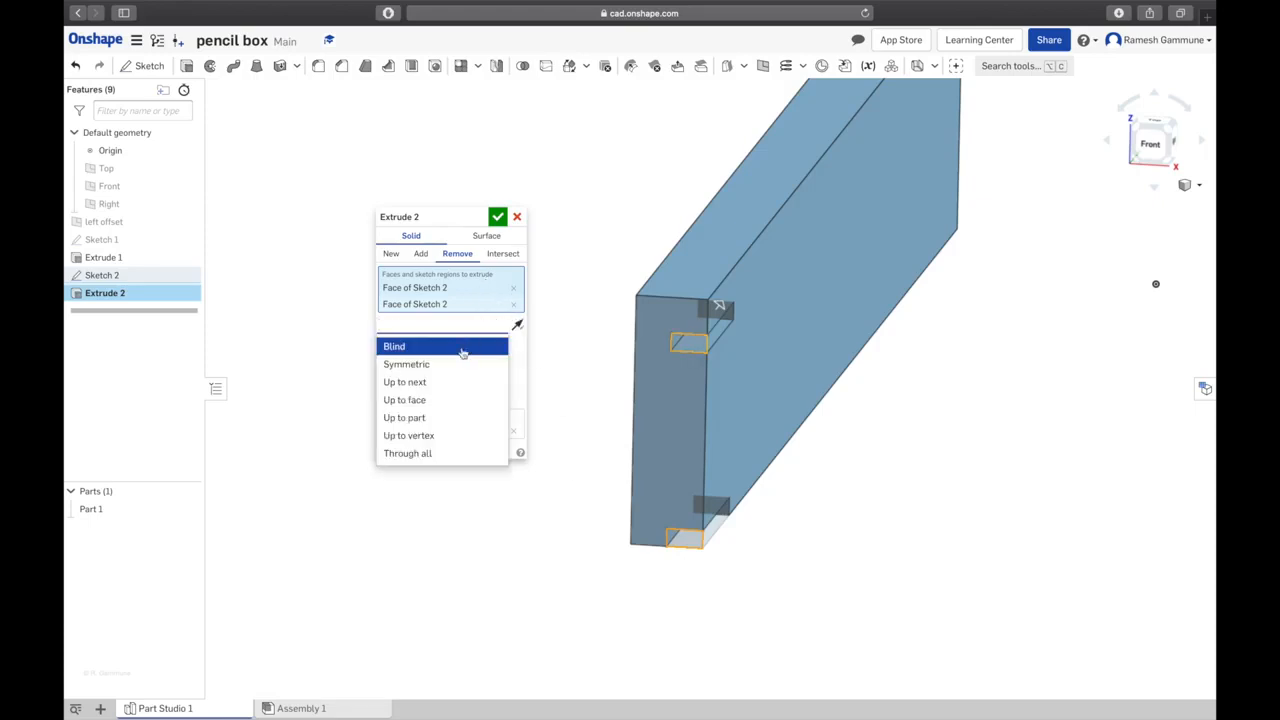
{"action": "left_click", "coordinate": [420, 453]}
{"action": "scroll", "coordinate": [779, 260], "scroll_direction": "down", "scroll_amount": 3}
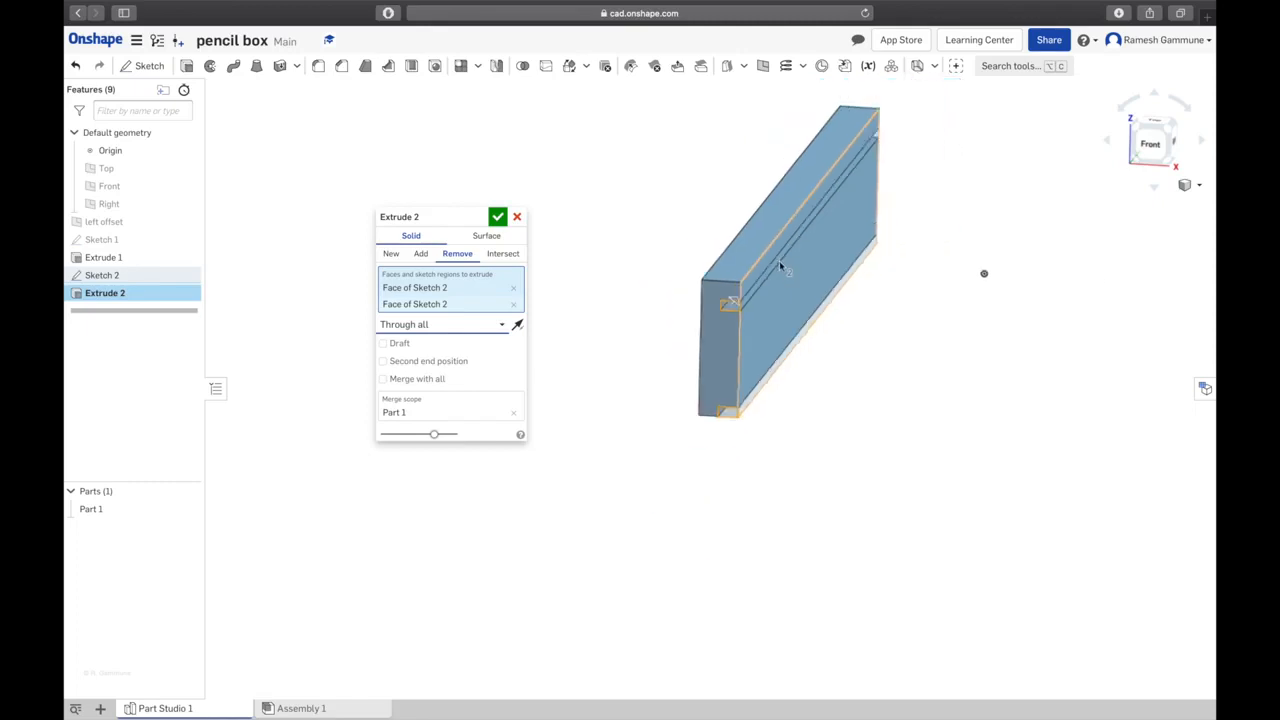
{"action": "left_click", "coordinate": [497, 216]}
{"action": "mouse_move", "coordinate": [634, 463]}
{"action": "right_mouse_down"}
{"action": "mouse_move", "coordinate": [566, 377]}
{"action": "mouse_move", "coordinate": [630, 415]}
{"action": "right_mouse_up"}
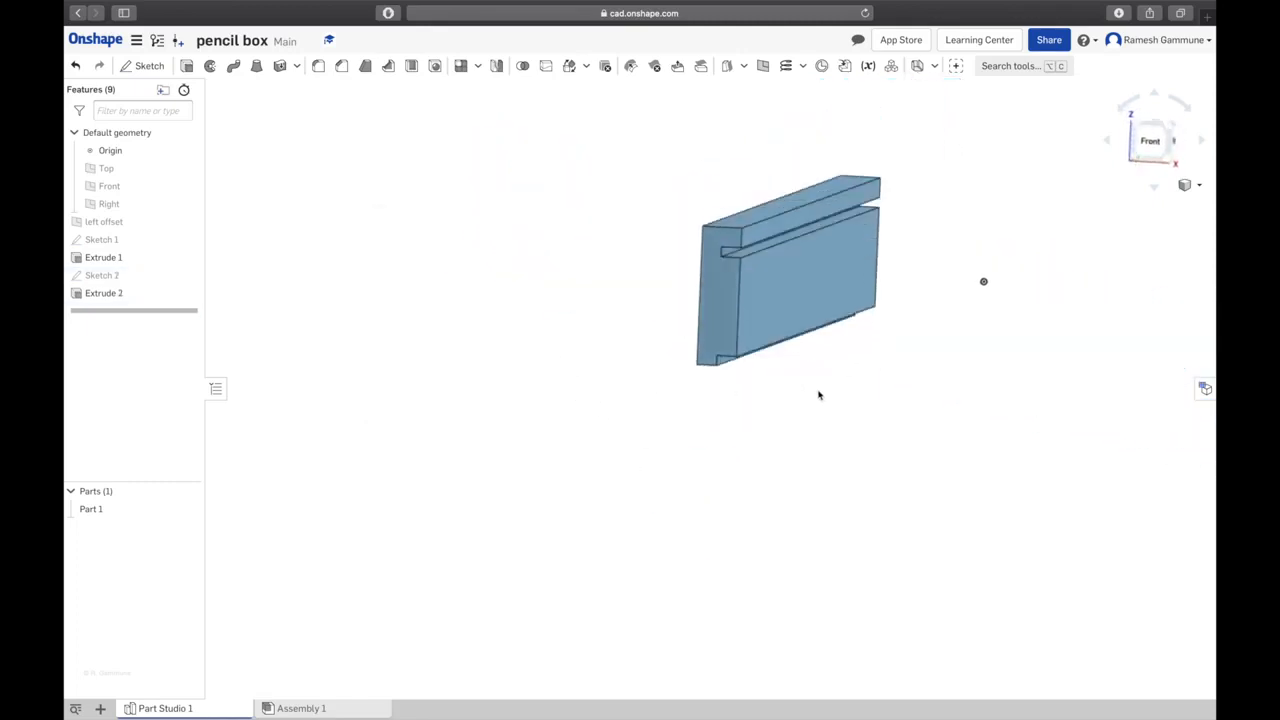
Examine the end details of the Side x 2 view in the Preview drawing and return to Onshape
{"action": "key", "text": "ctrl+Up"}
{"action": "left_click", "coordinate": [523, 346]}
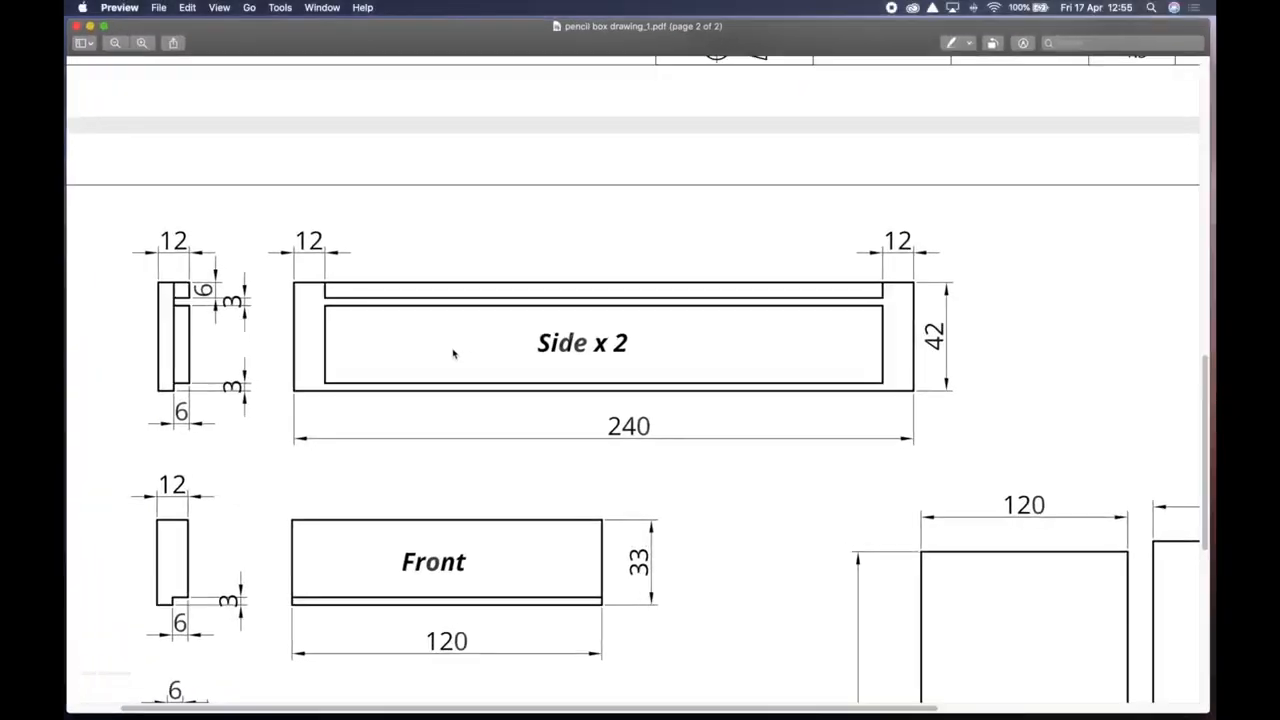
{"action": "key", "text": "ctrl+Up"}
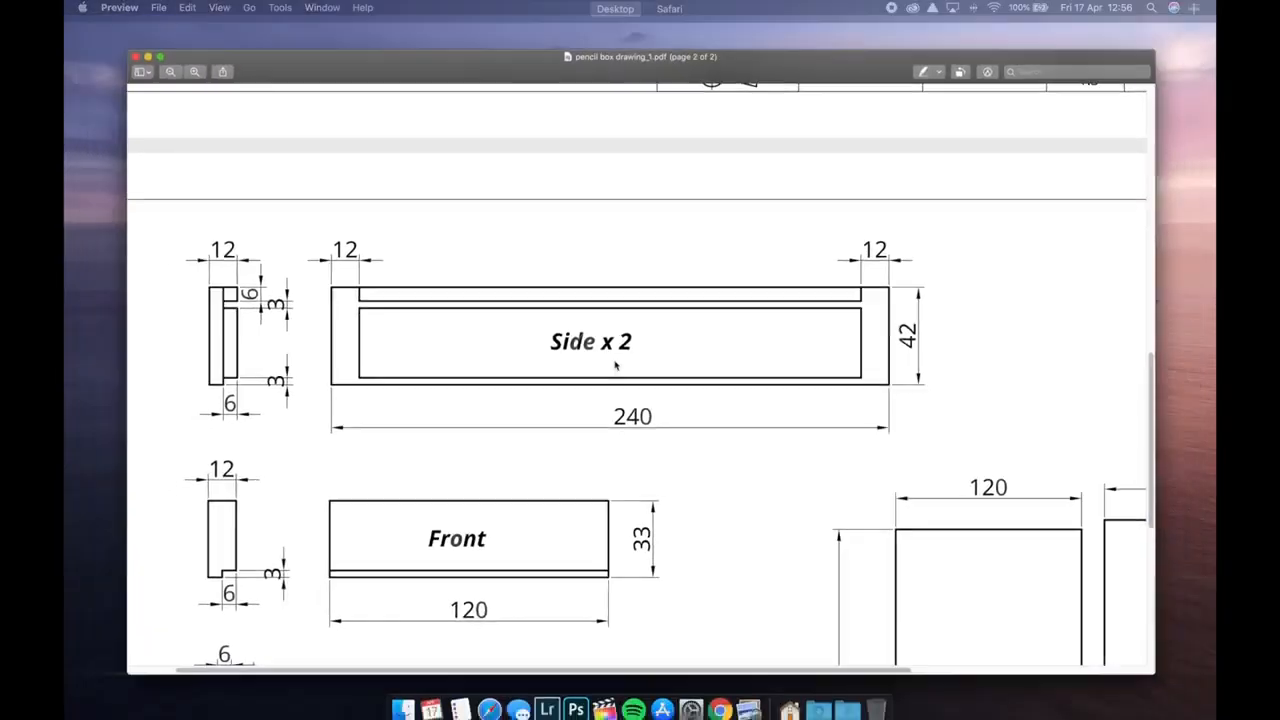
{"action": "left_click", "coordinate": [422, 345]}
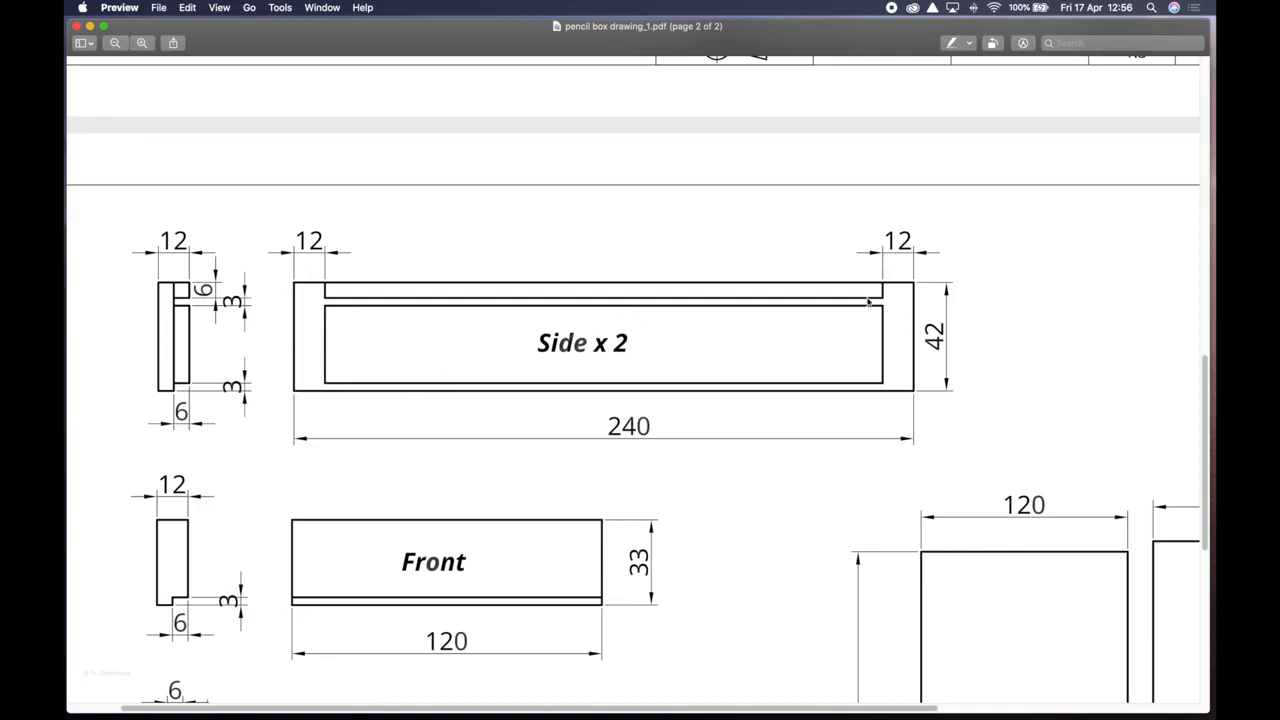
{"action": "key", "text": "ctrl+Up"}
{"action": "left_click", "coordinate": [700, 36]}
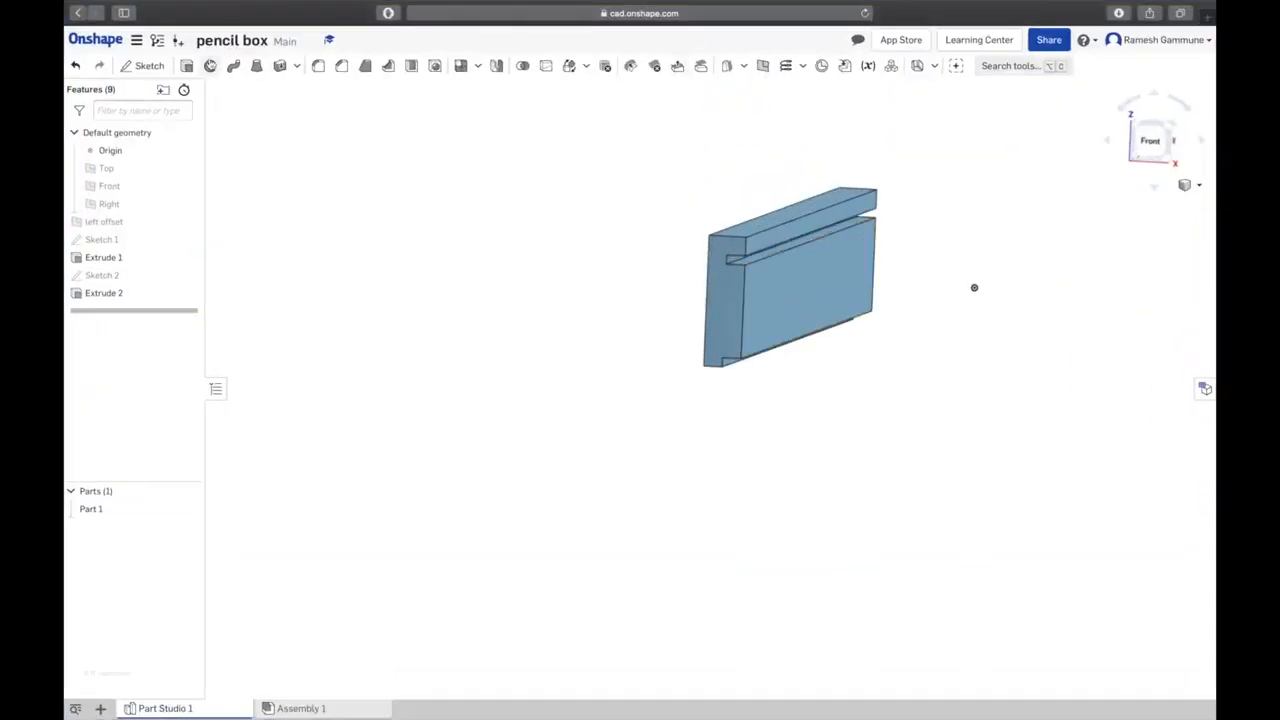
Start a sketch on the side's large inner face between the groove and the bottom rebate, viewed normal to the sketch plane
{"action": "left_click", "coordinate": [149, 65]}
{"action": "left_click", "coordinate": [777, 292]}
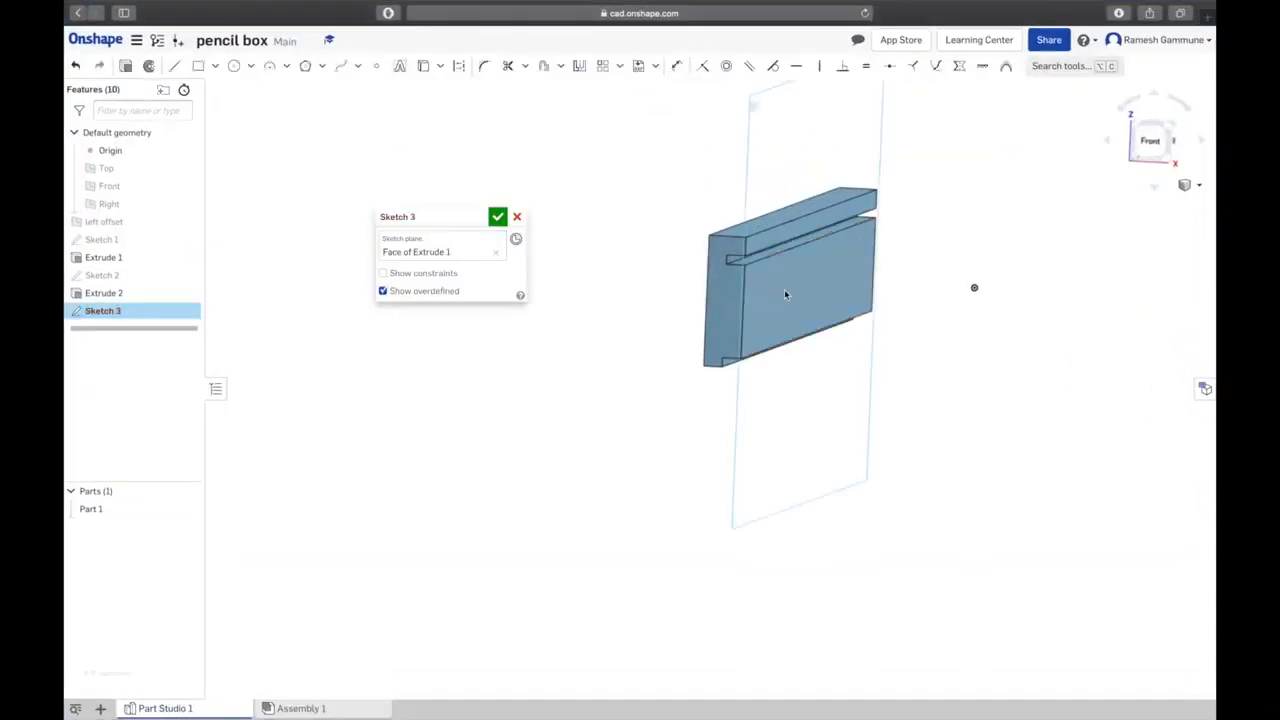
{"action": "right_click", "coordinate": [772, 497]}
{"action": "left_click", "coordinate": [846, 594]}
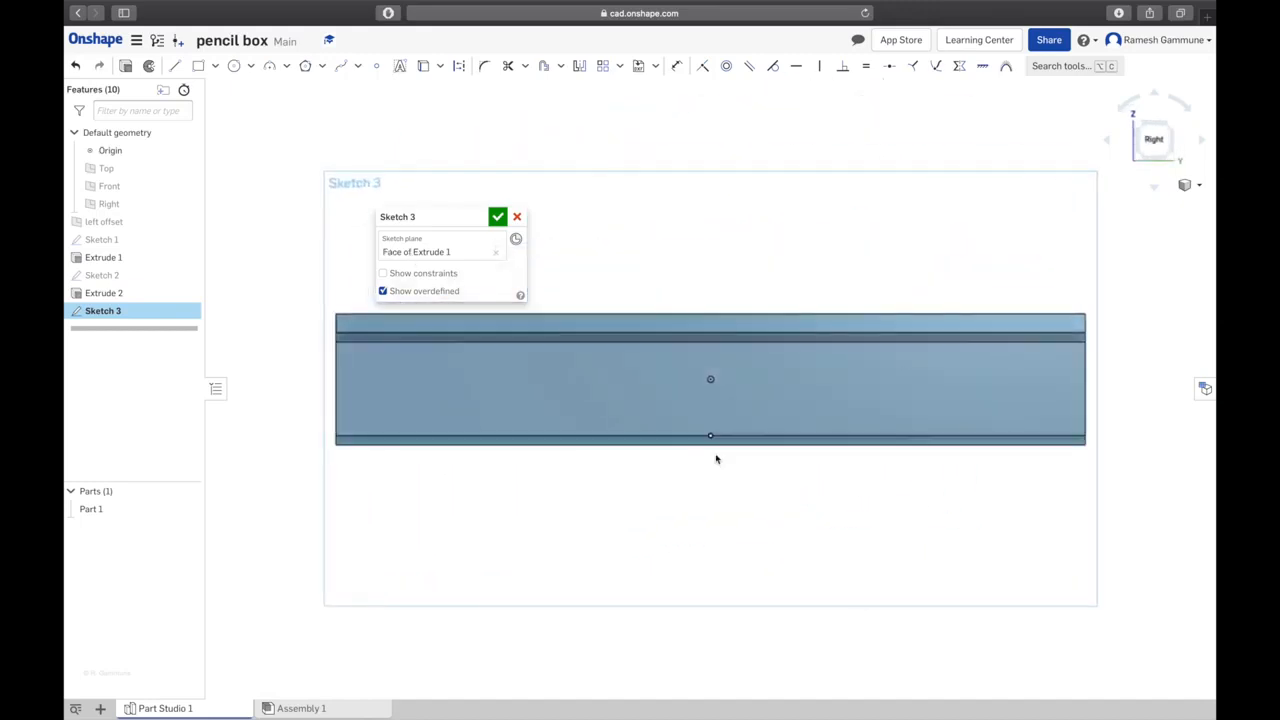
{"action": "left_click_drag", "start_coordinate": [455, 222], "coordinate": [297, 106]}
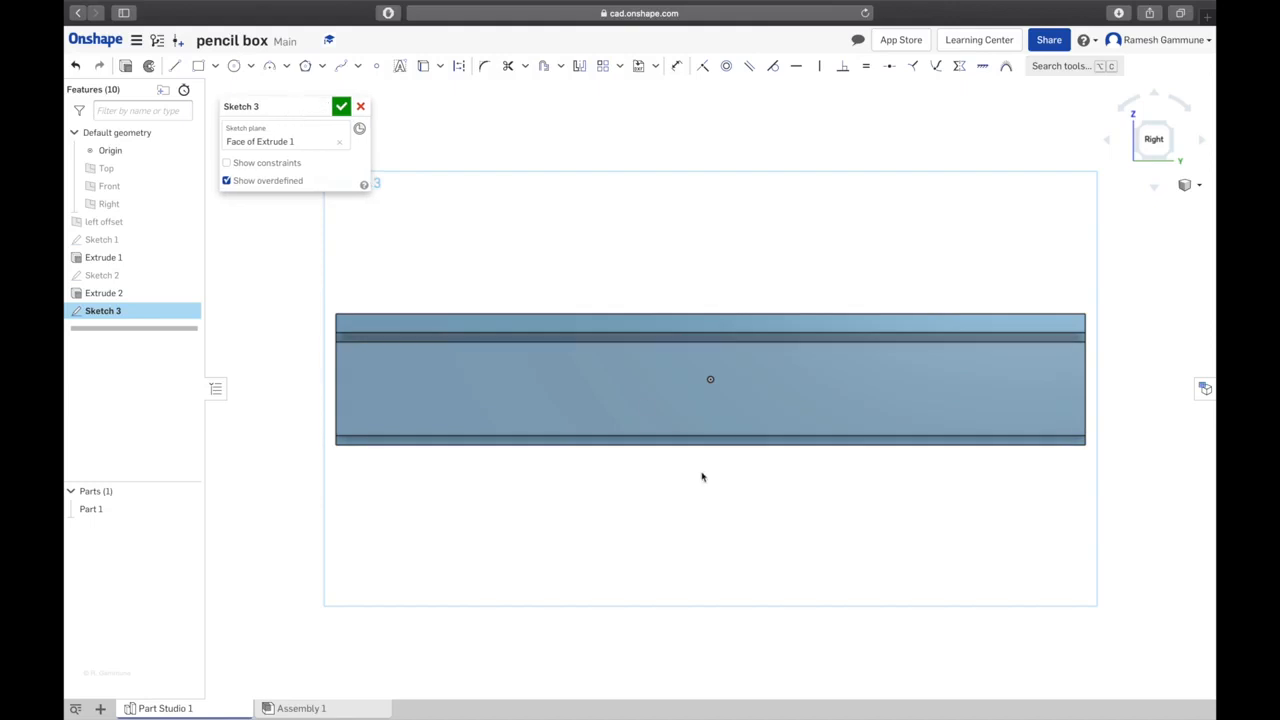
Sketch a vertical line about 42.9 mm long from the origin down past the side's bottom edge and convert it to construction
{"action": "left_click", "coordinate": [175, 65]}
{"action": "left_click", "coordinate": [709, 379]}
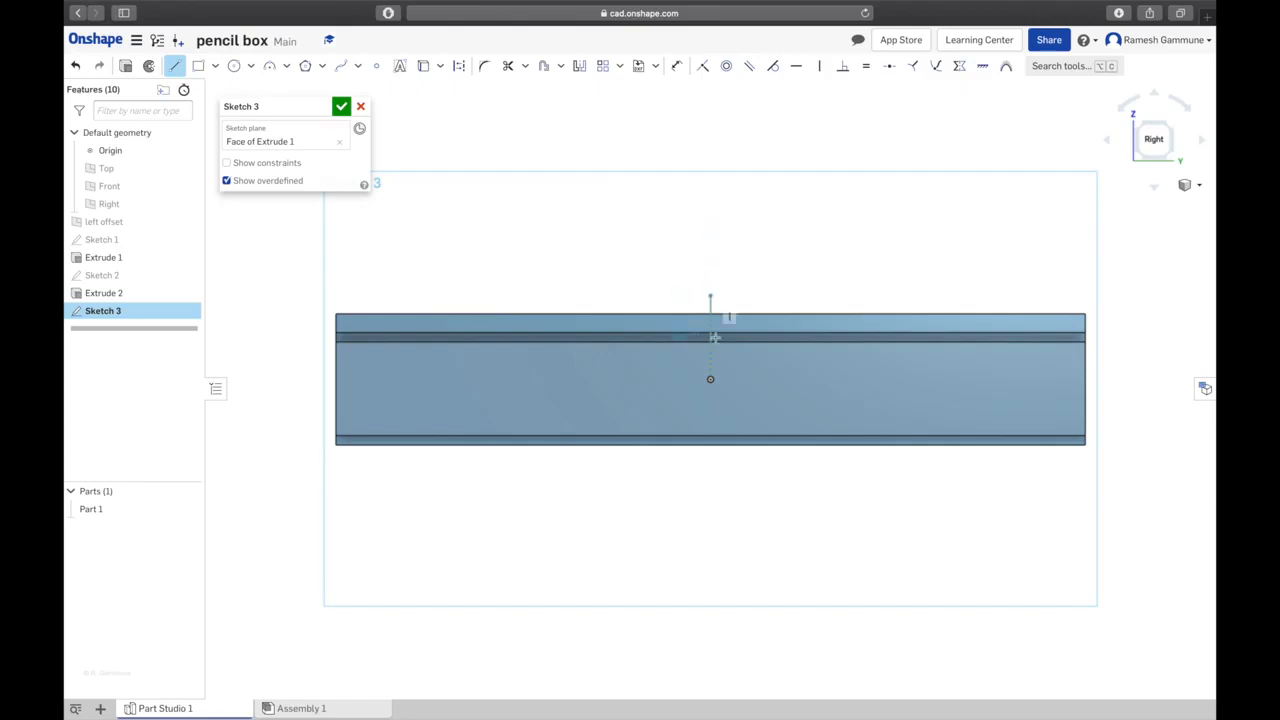
{"action": "left_click", "coordinate": [710, 512]}
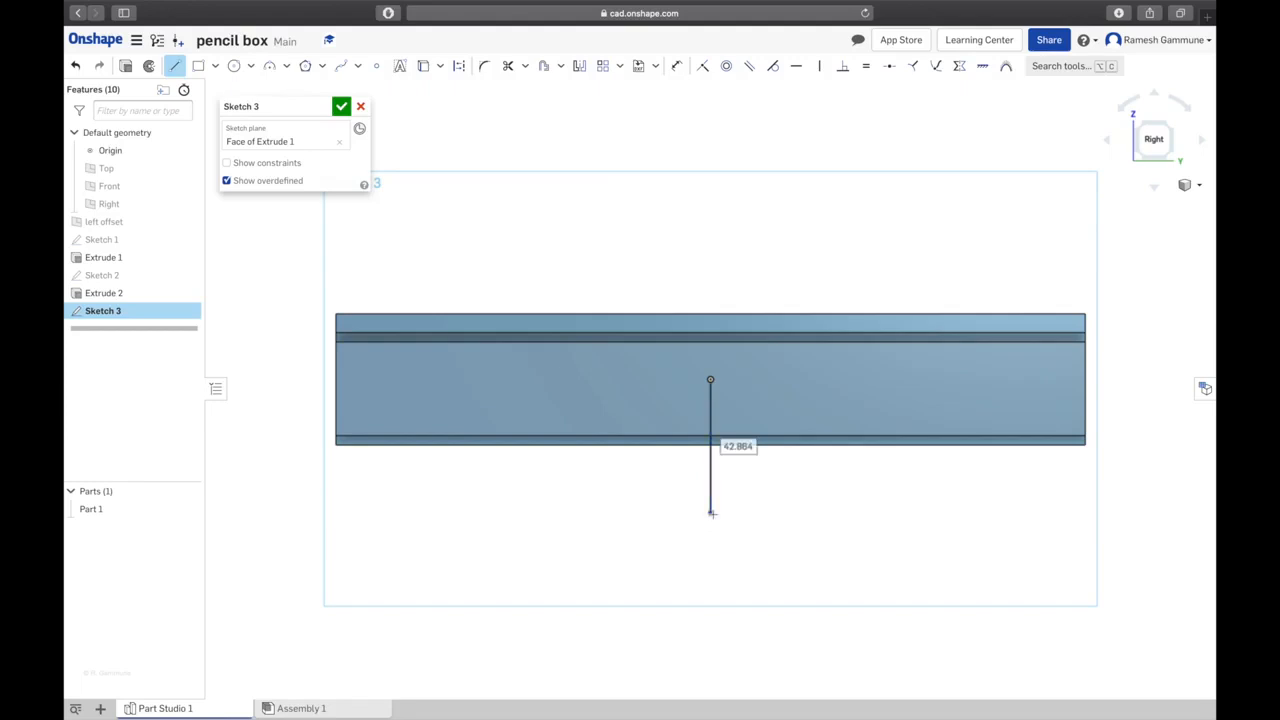
{"action": "key", "text": "Escape"}
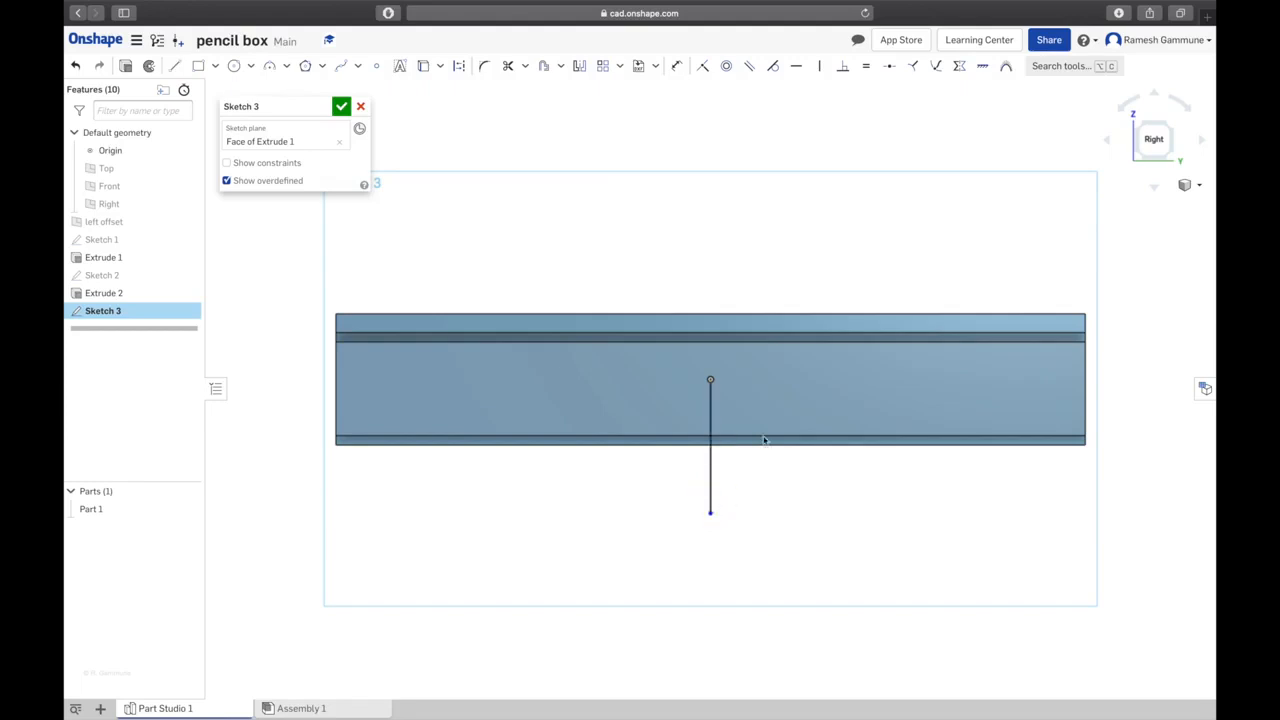
{"action": "left_click", "coordinate": [459, 66]}
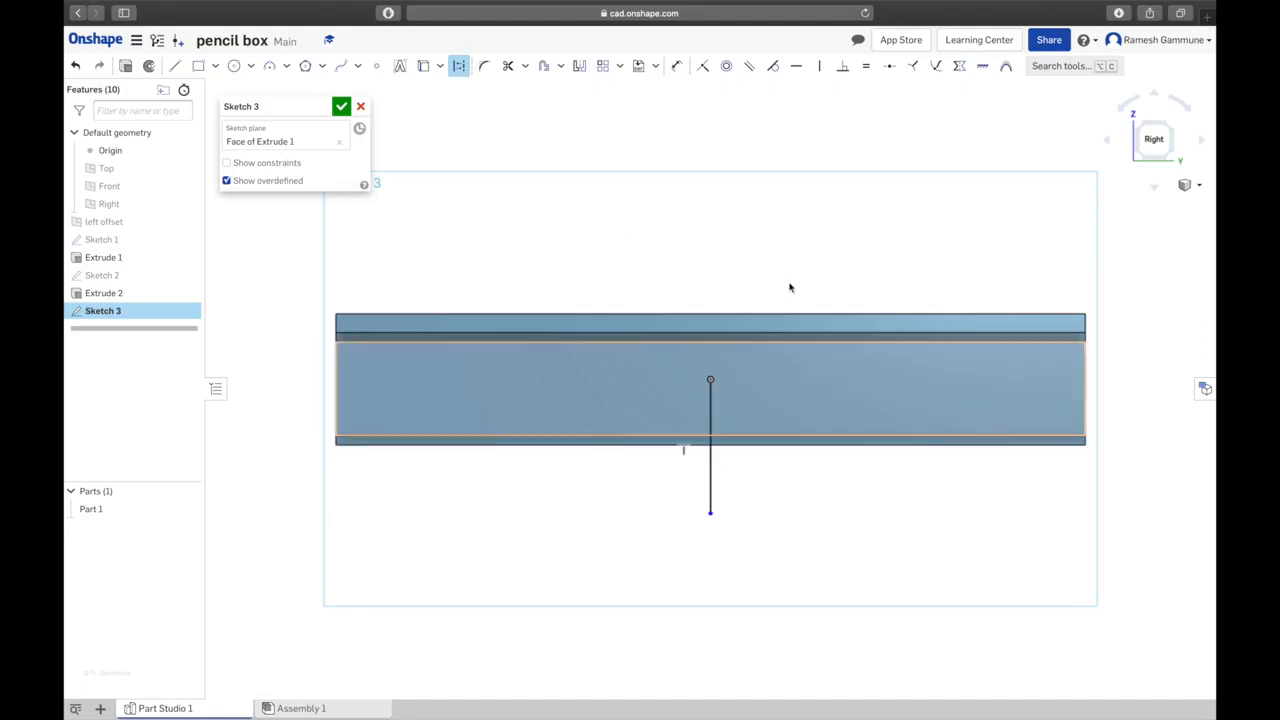
{"action": "left_click", "coordinate": [710, 495]}
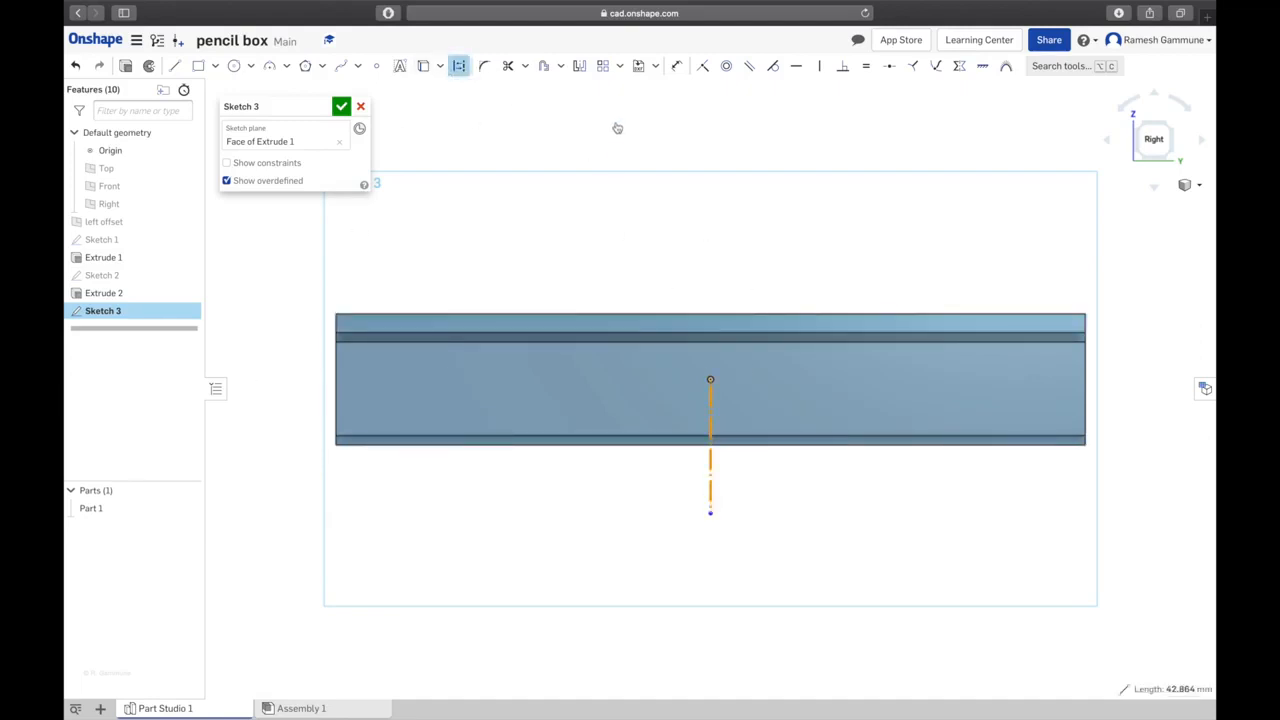
Examine the end rebates and the 12, 42 and 240 mm dimensions of Side x 2 in the Preview drawing and return to Onshape
{"action": "key", "text": "Escape"}
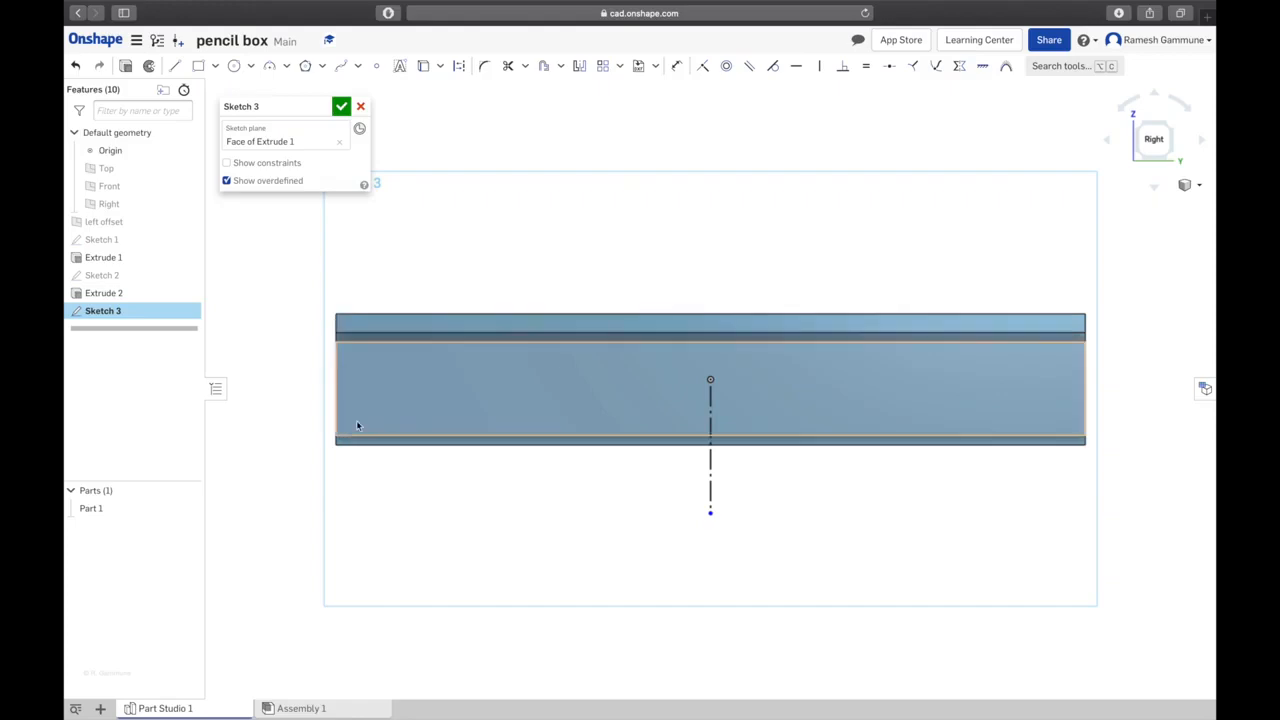
{"action": "key", "text": "ctrl+Up"}
{"action": "left_click", "coordinate": [391, 354]}
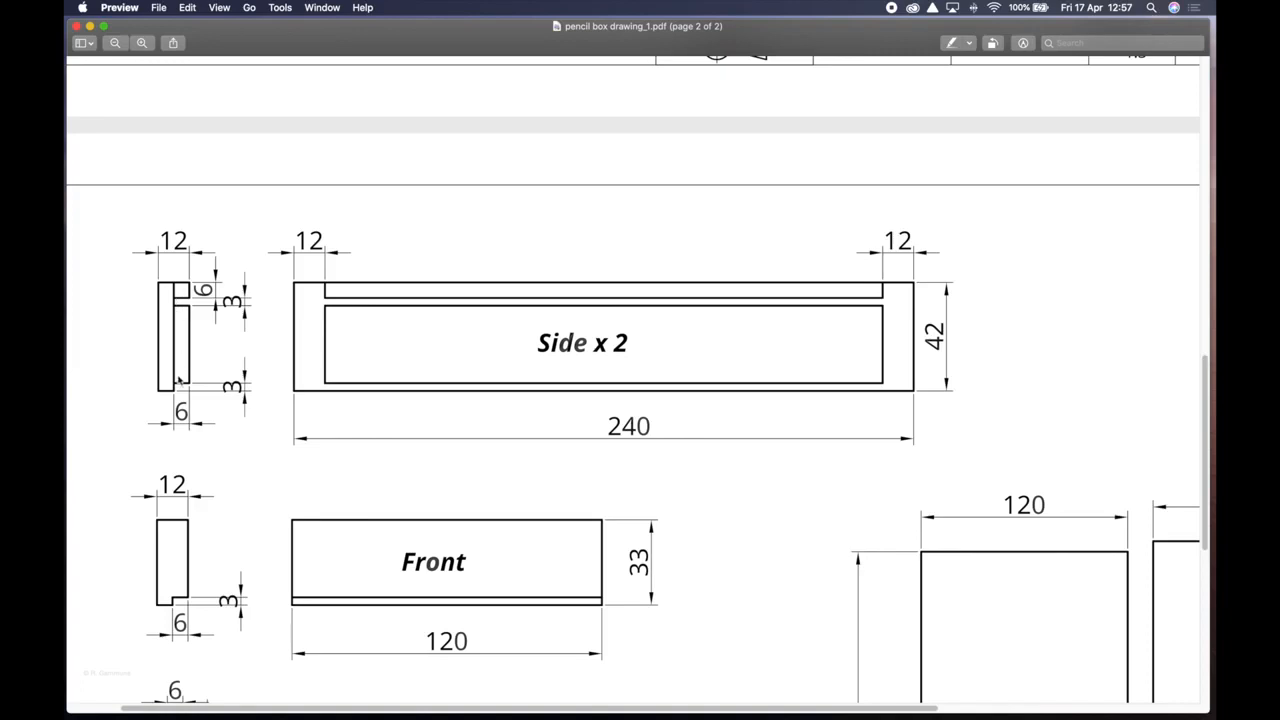
{"action": "key", "text": "ctrl+Up"}
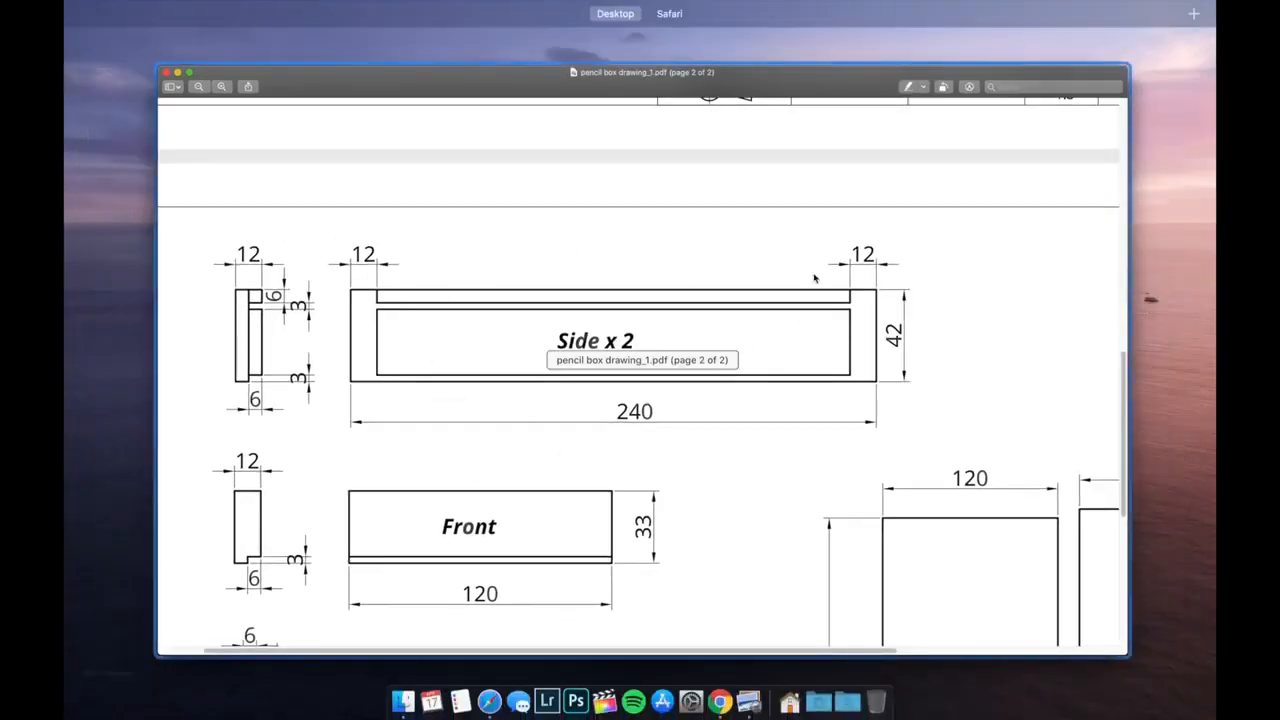
{"action": "left_click", "coordinate": [631, 276]}
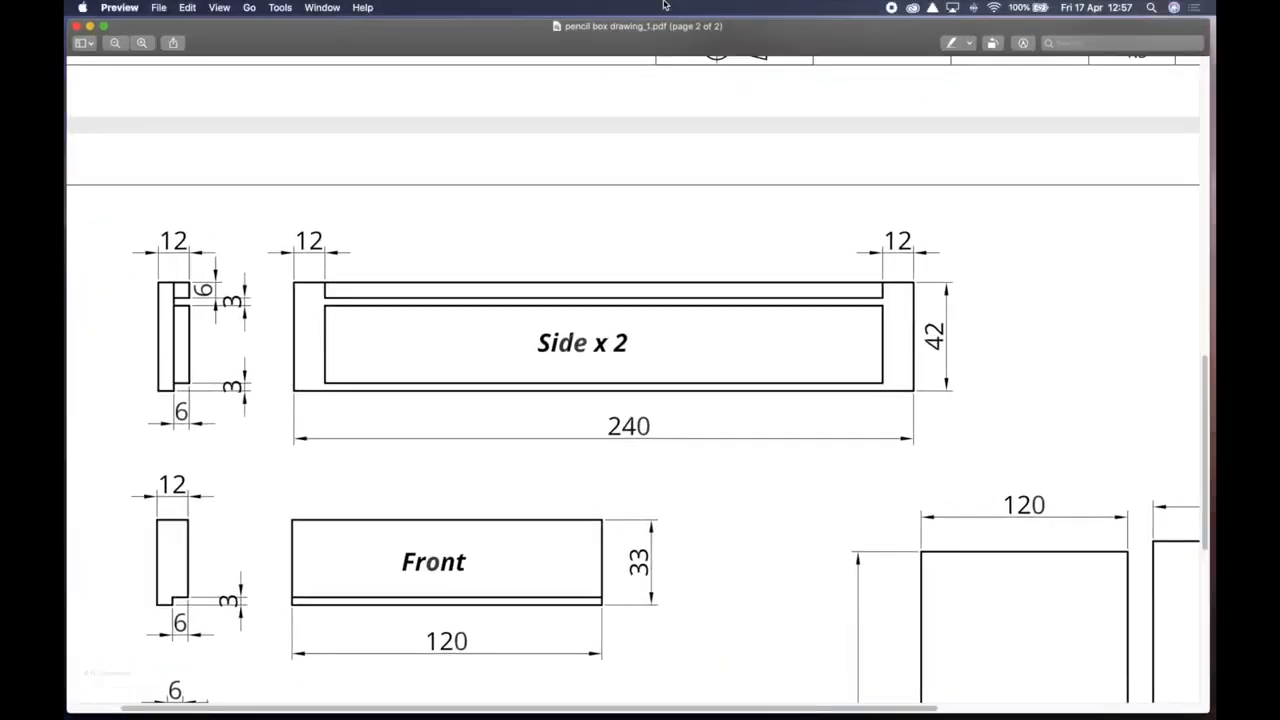
{"action": "key", "text": "ctrl+Up"}
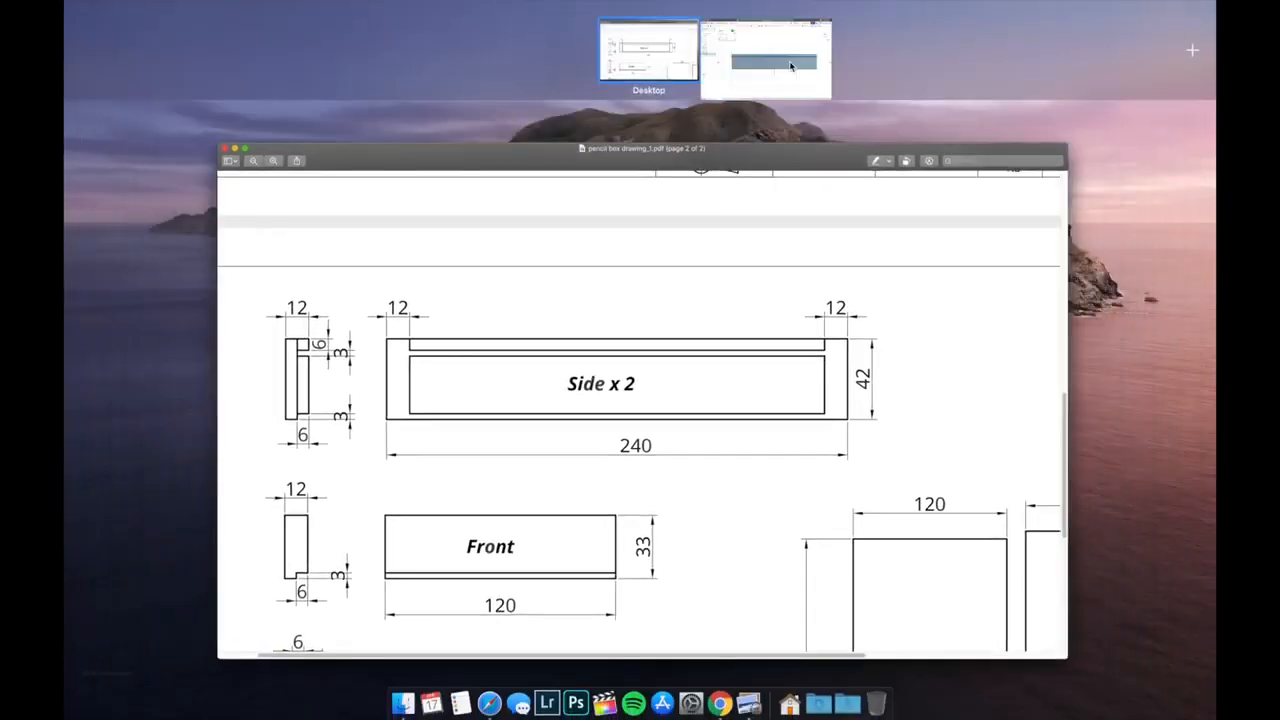
{"action": "left_click", "coordinate": [762, 55]}
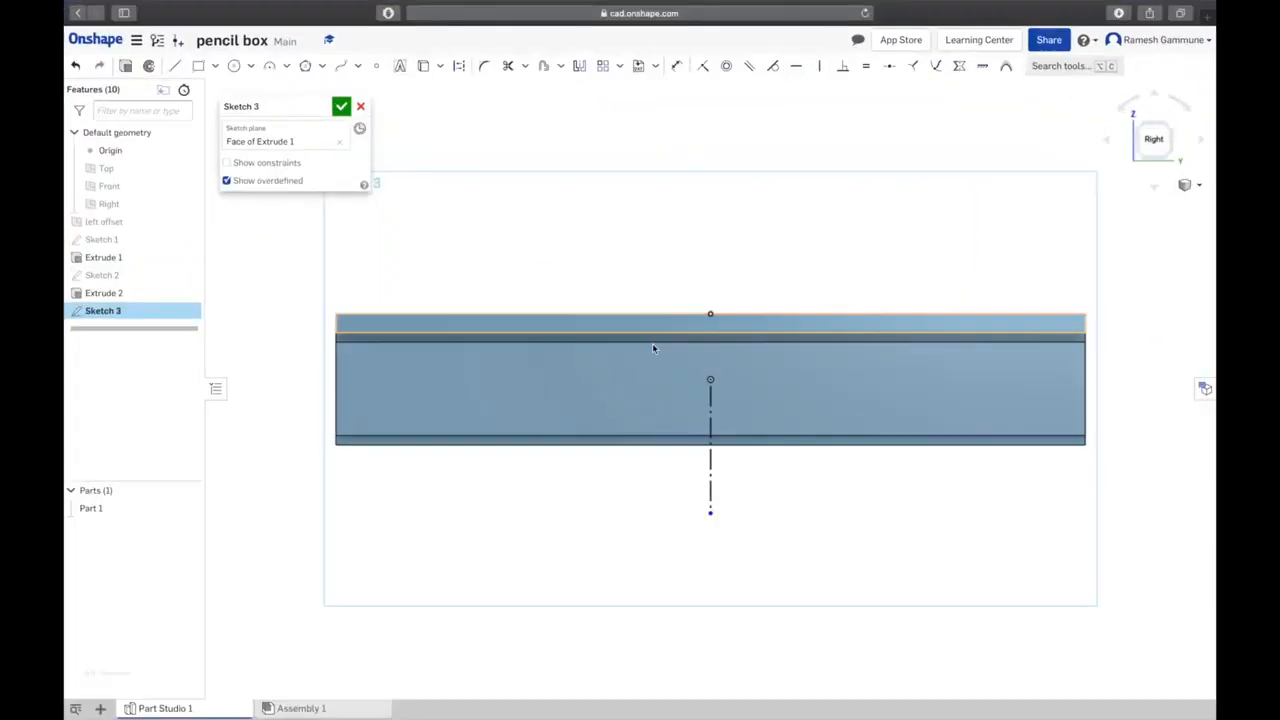
Sketch a corner rectangle about 16.6 by 52.2 mm from the side's upper-left corner down past its bottom edge
{"action": "left_click", "coordinate": [198, 65]}
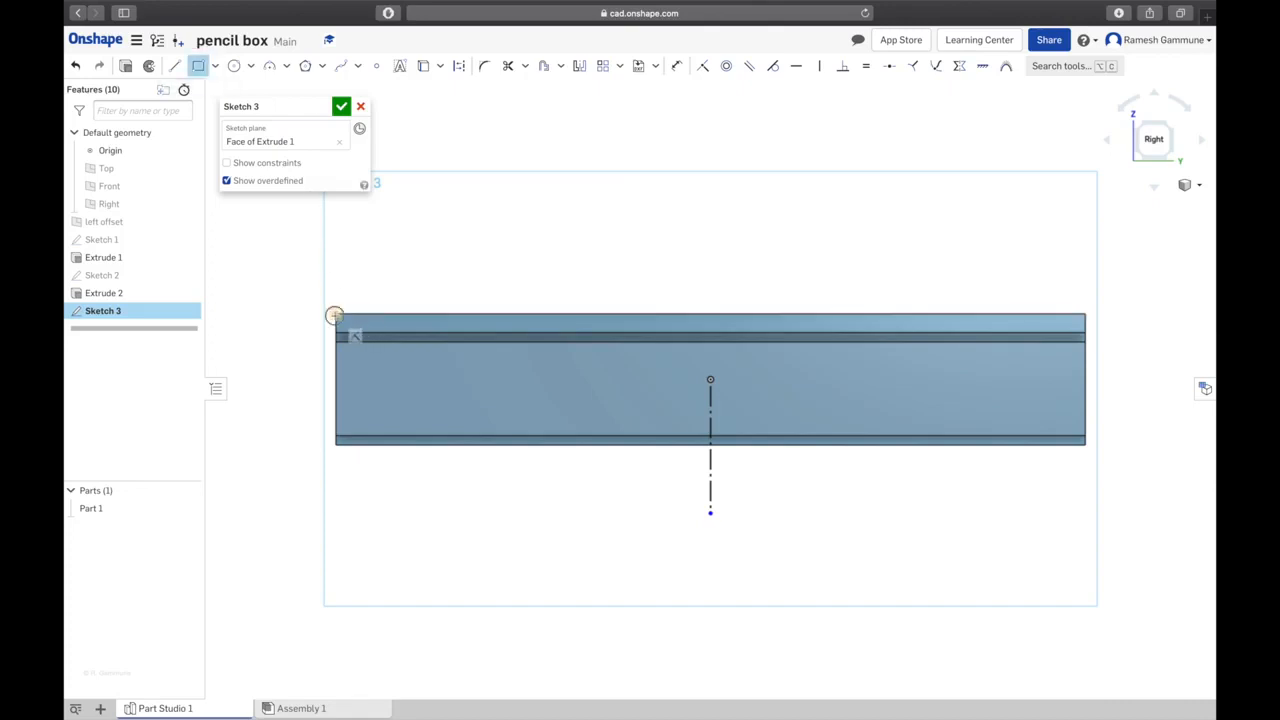
{"action": "left_click", "coordinate": [334, 316]}
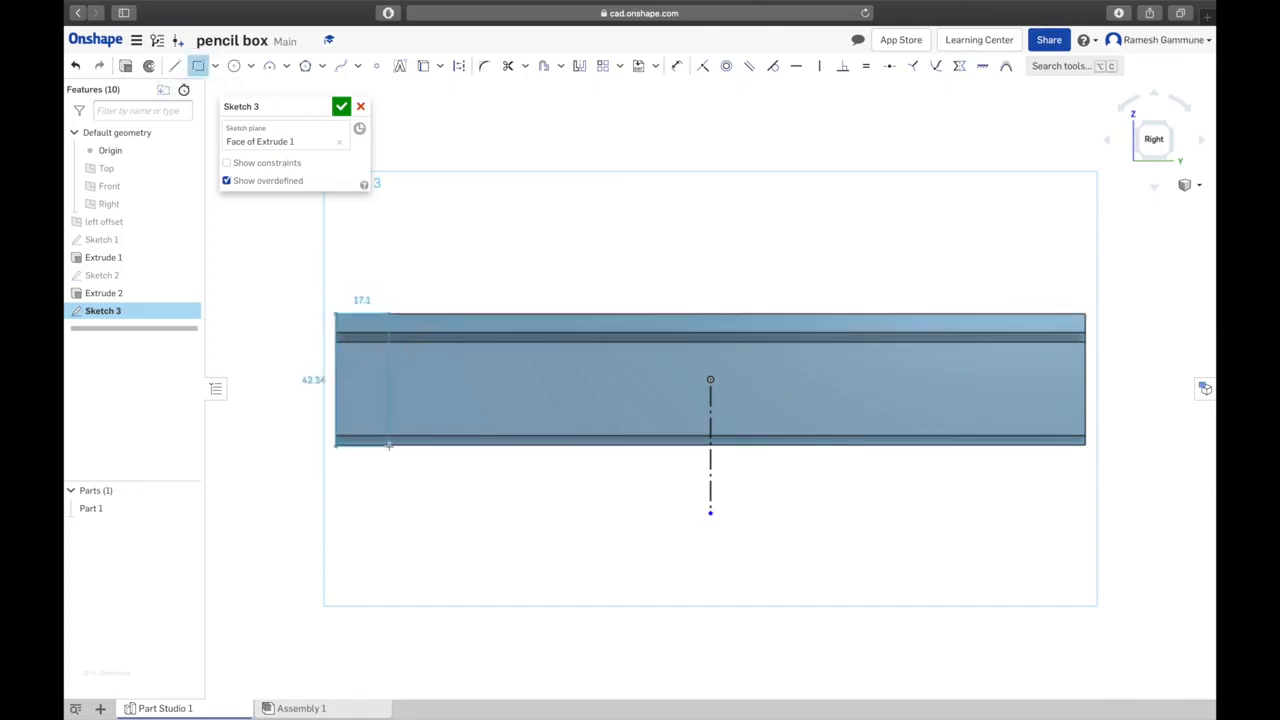
{"action": "scroll", "coordinate": [389, 446], "scroll_direction": "up", "scroll_amount": 5}
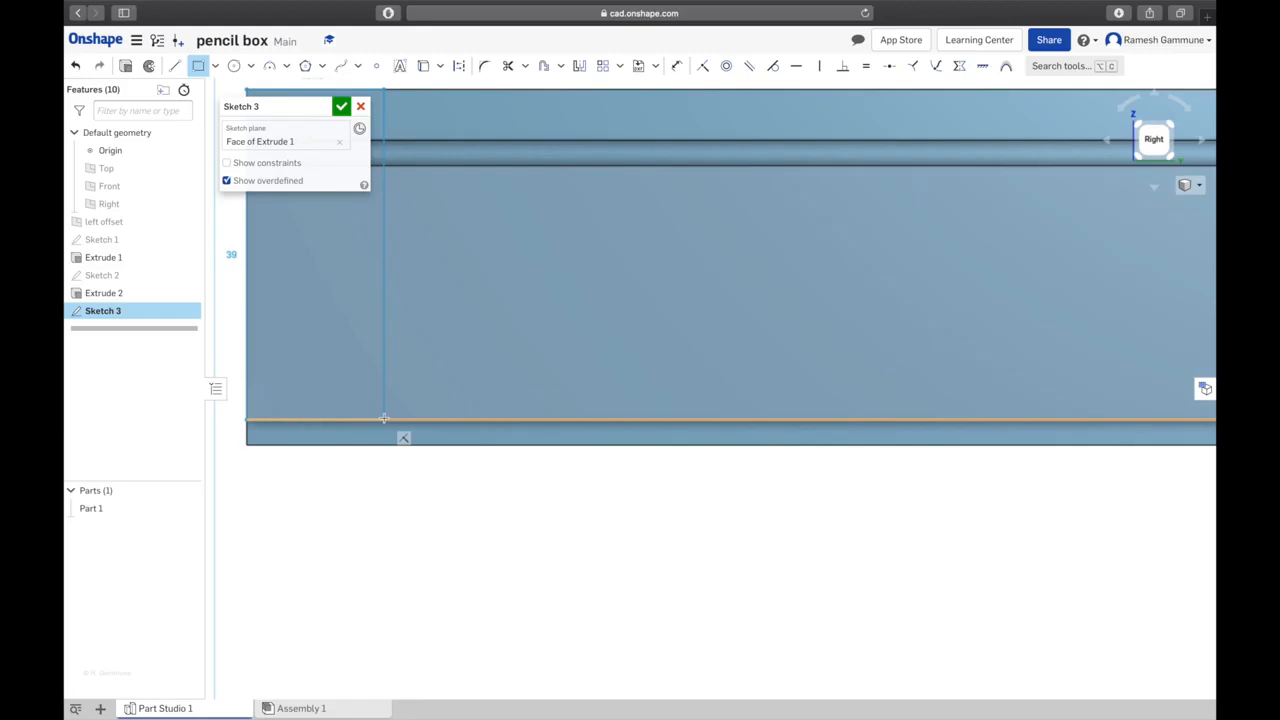
{"action": "left_click", "coordinate": [388, 531]}
{"action": "key", "text": "Escape"}
{"action": "scroll", "coordinate": [419, 520], "scroll_direction": "down", "scroll_amount": 3}
{"action": "scroll", "coordinate": [380, 458], "scroll_direction": "up", "scroll_amount": 5}
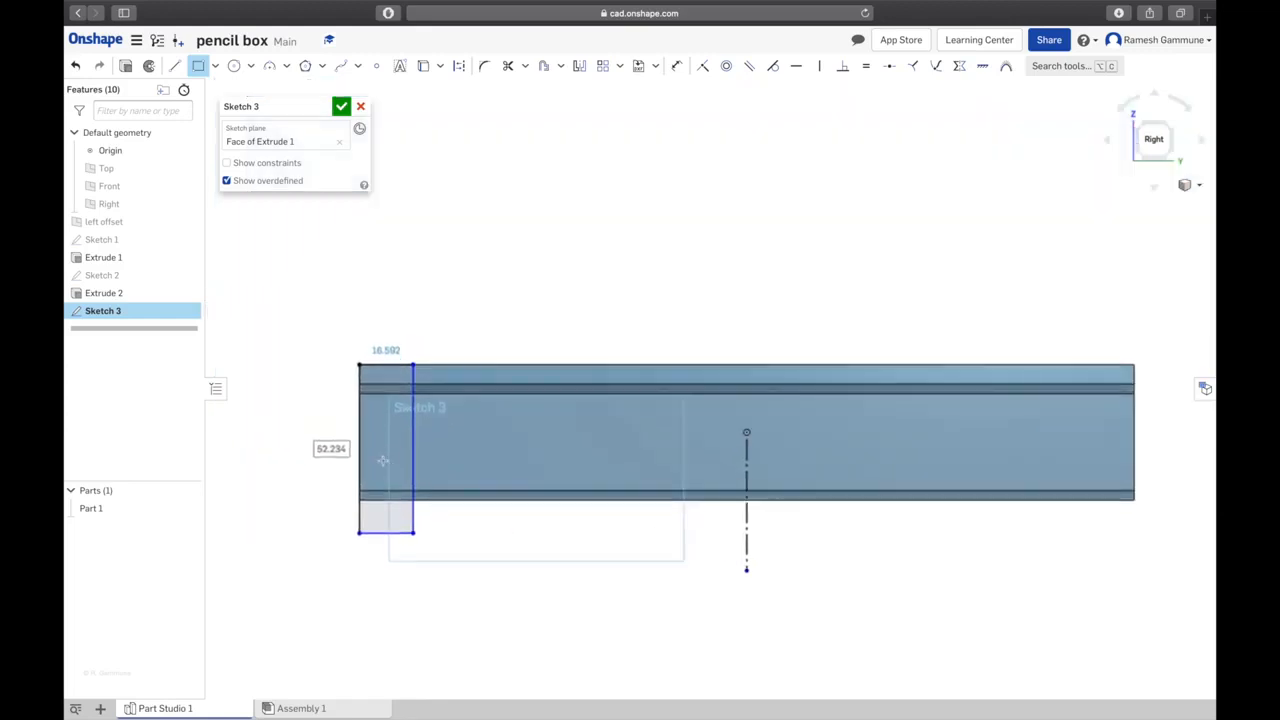
Dimension the end rectangle to 12 mm wide and 42 mm high
{"action": "key", "text": "u"}
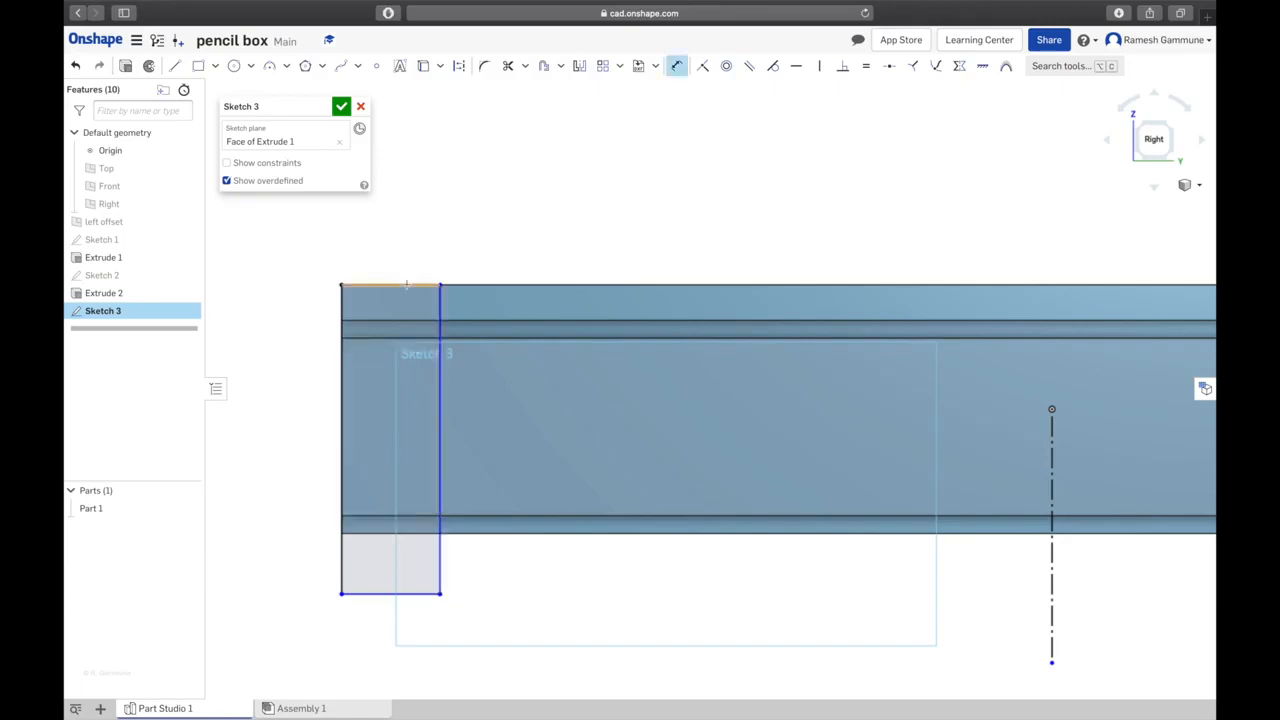
{"action": "left_click", "coordinate": [406, 283]}
{"action": "left_click", "coordinate": [400, 238]}
{"action": "key", "text": "BackSpace"}
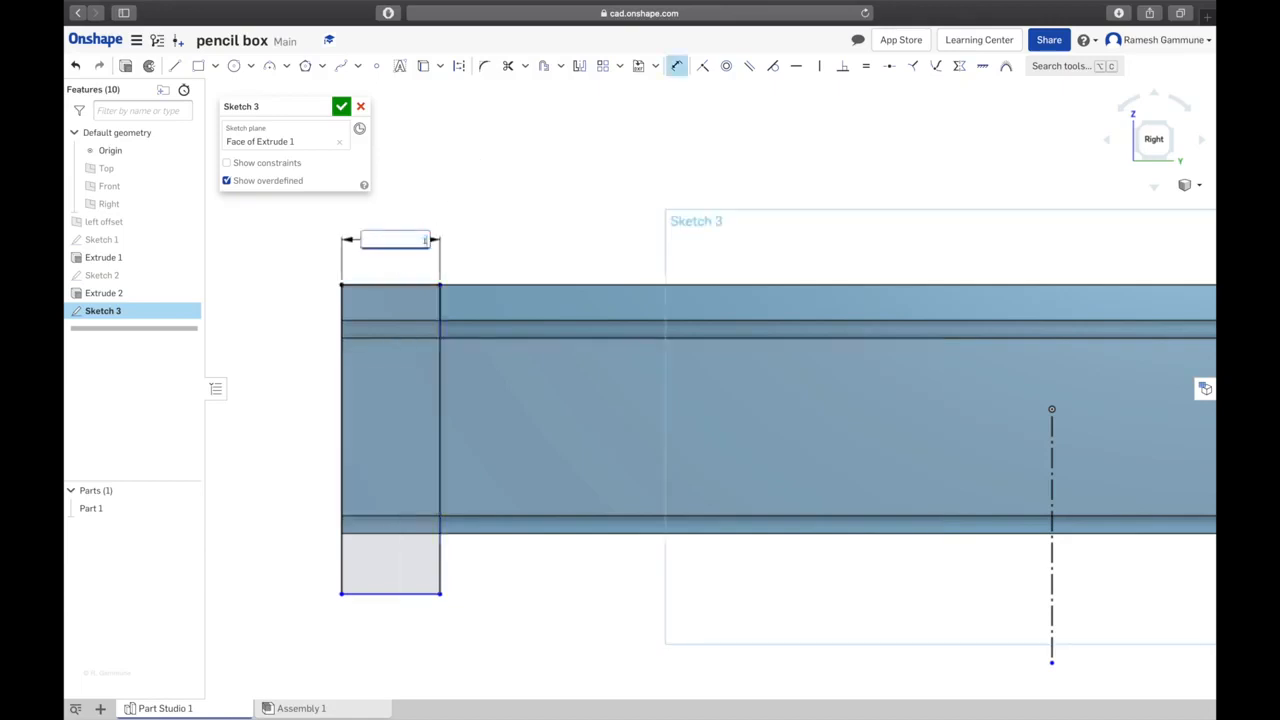
{"action": "key", "text": "Return"}
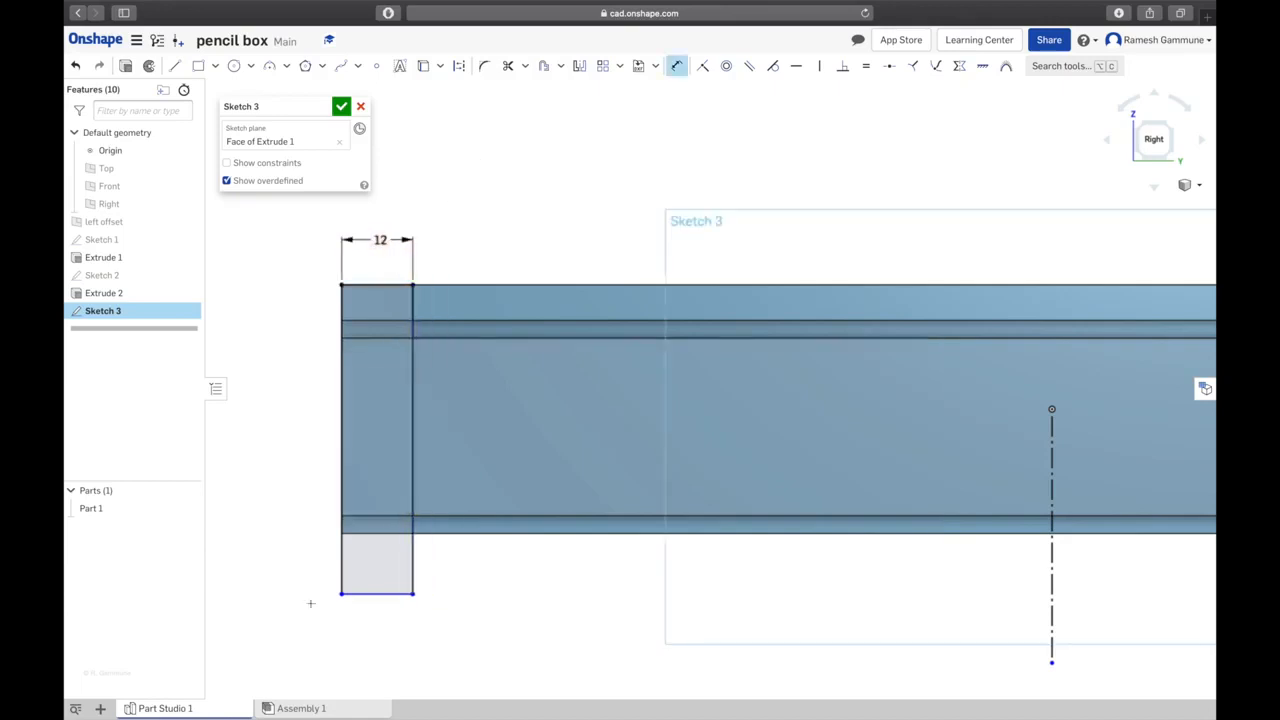
{"action": "left_click", "coordinate": [340, 571]}
{"action": "left_click", "coordinate": [302, 438]}
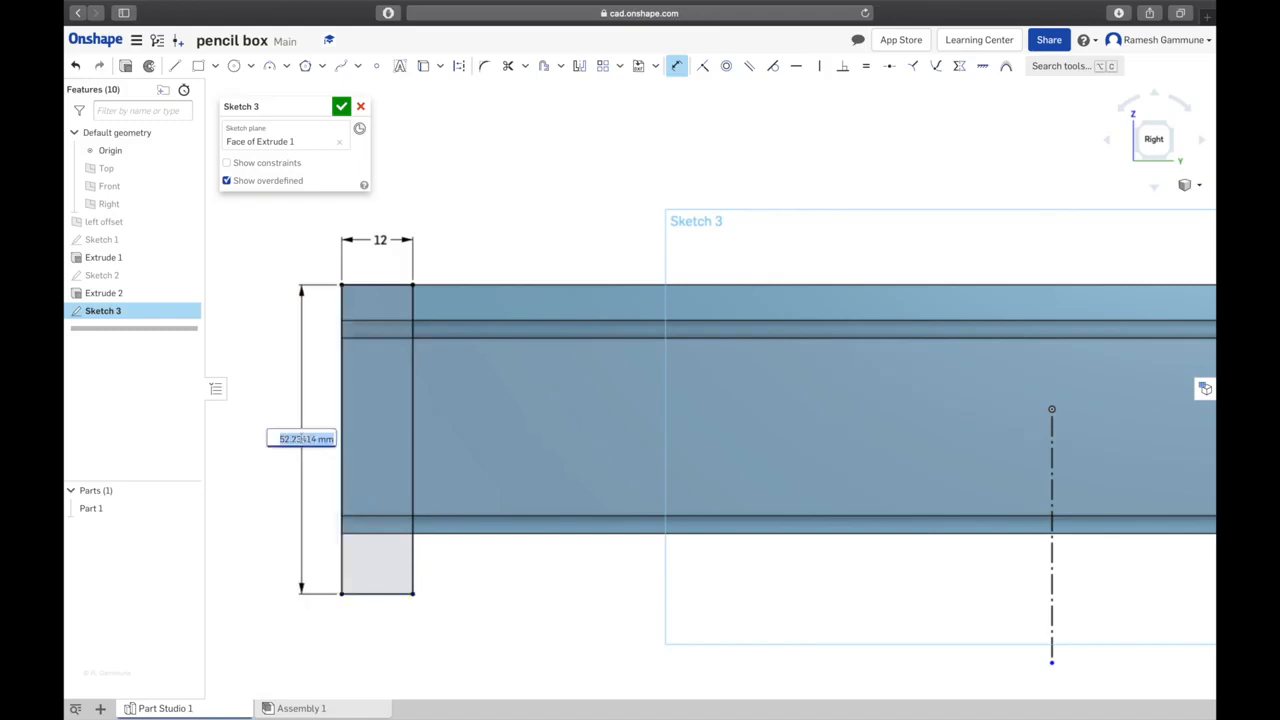
{"action": "type", "text": "42"}
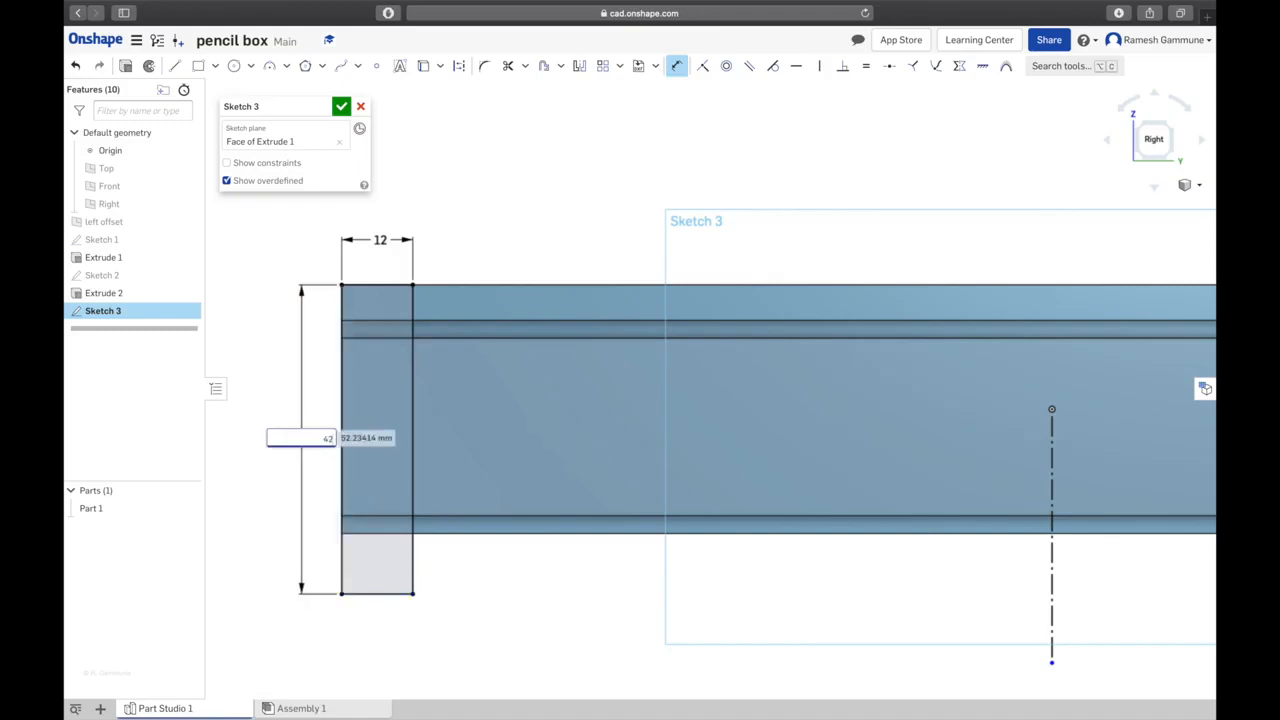
{"action": "key", "text": "Return"}
{"action": "scroll", "coordinate": [440, 440], "scroll_direction": "down", "scroll_amount": 3}
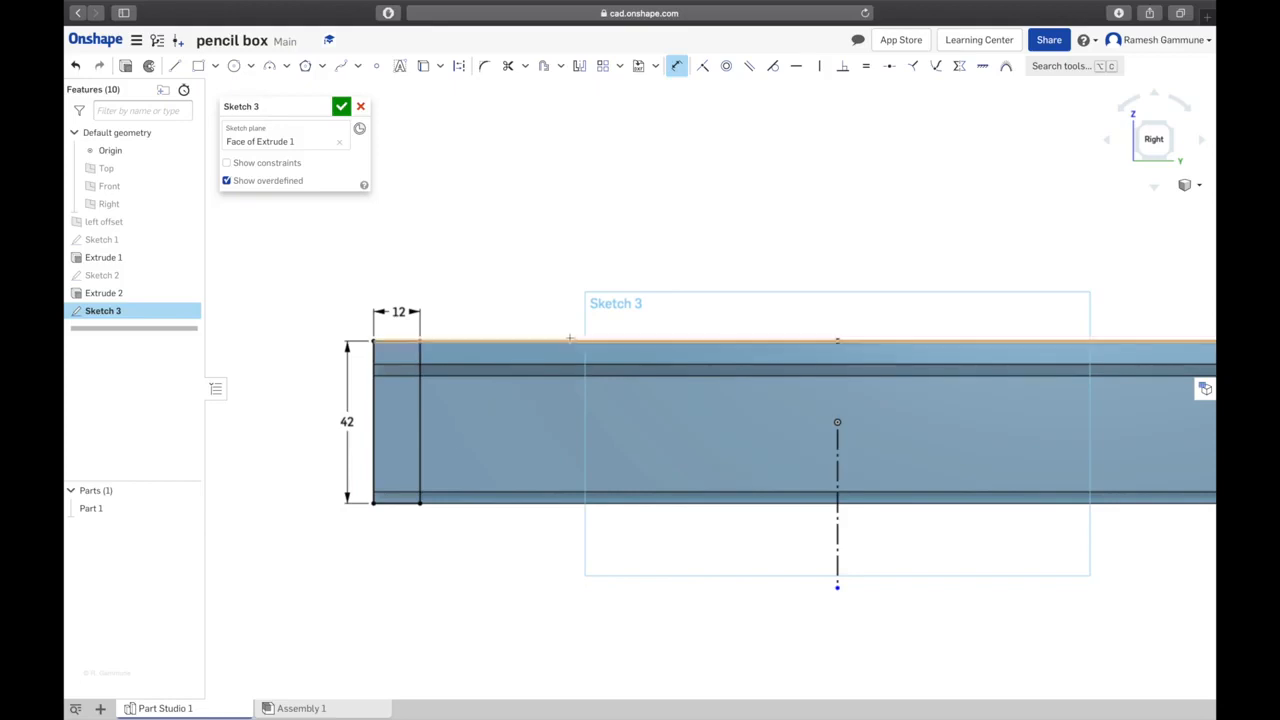
{"action": "key", "text": "Escape"}
{"action": "scroll", "coordinate": [677, 366], "scroll_direction": "down", "scroll_amount": 2}
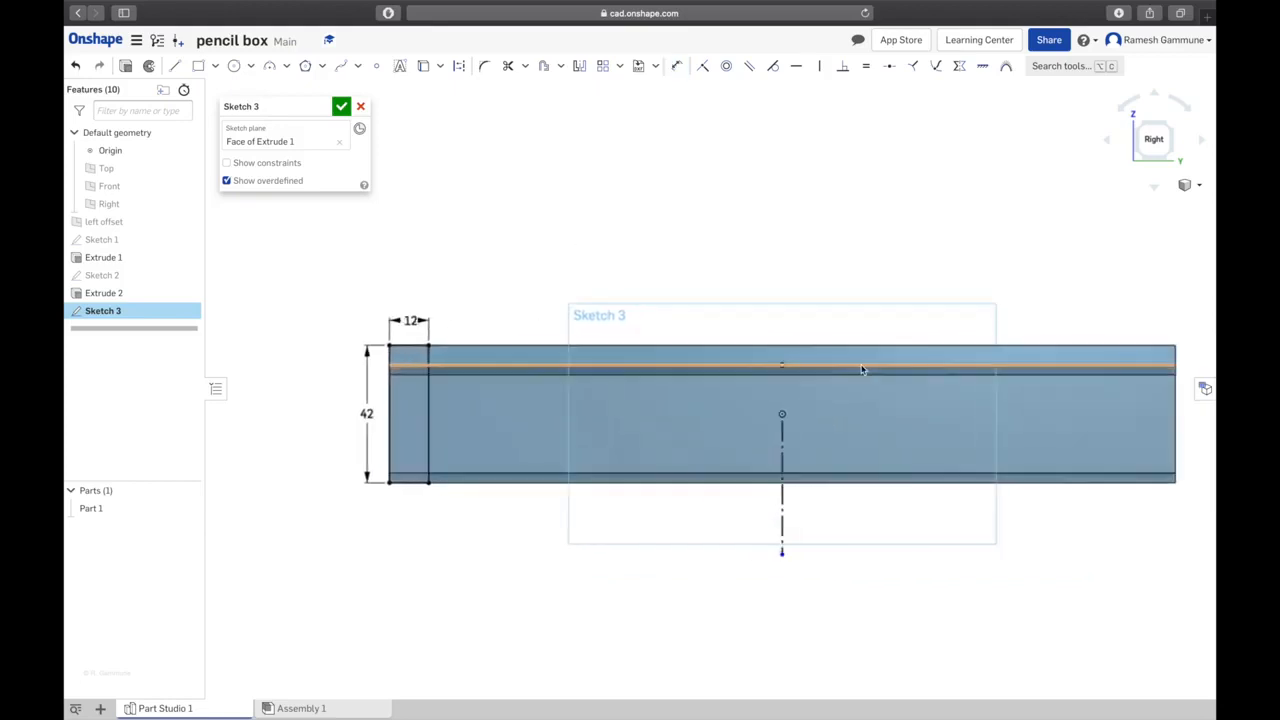
{"action": "scroll", "coordinate": [900, 390], "scroll_direction": "down", "scroll_amount": 2}
{"action": "scroll", "coordinate": [1023, 423], "scroll_direction": "up", "scroll_amount": 3}
{"action": "scroll", "coordinate": [829, 466], "scroll_direction": "down", "scroll_amount": 3}
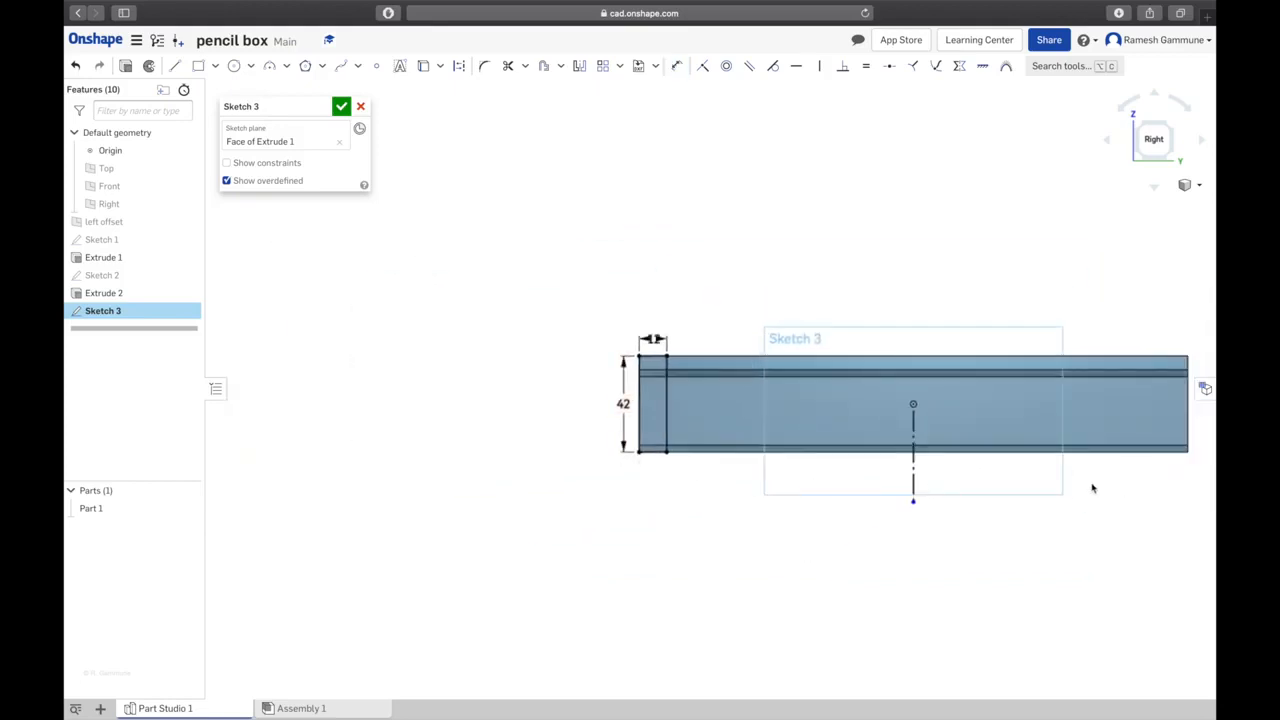
{"action": "scroll", "coordinate": [1120, 492], "scroll_direction": "up", "scroll_amount": 1}
{"action": "scroll", "coordinate": [1143, 497], "scroll_direction": "down", "scroll_amount": 3}
{"action": "scroll", "coordinate": [1090, 490], "scroll_direction": "up", "scroll_amount": 3}
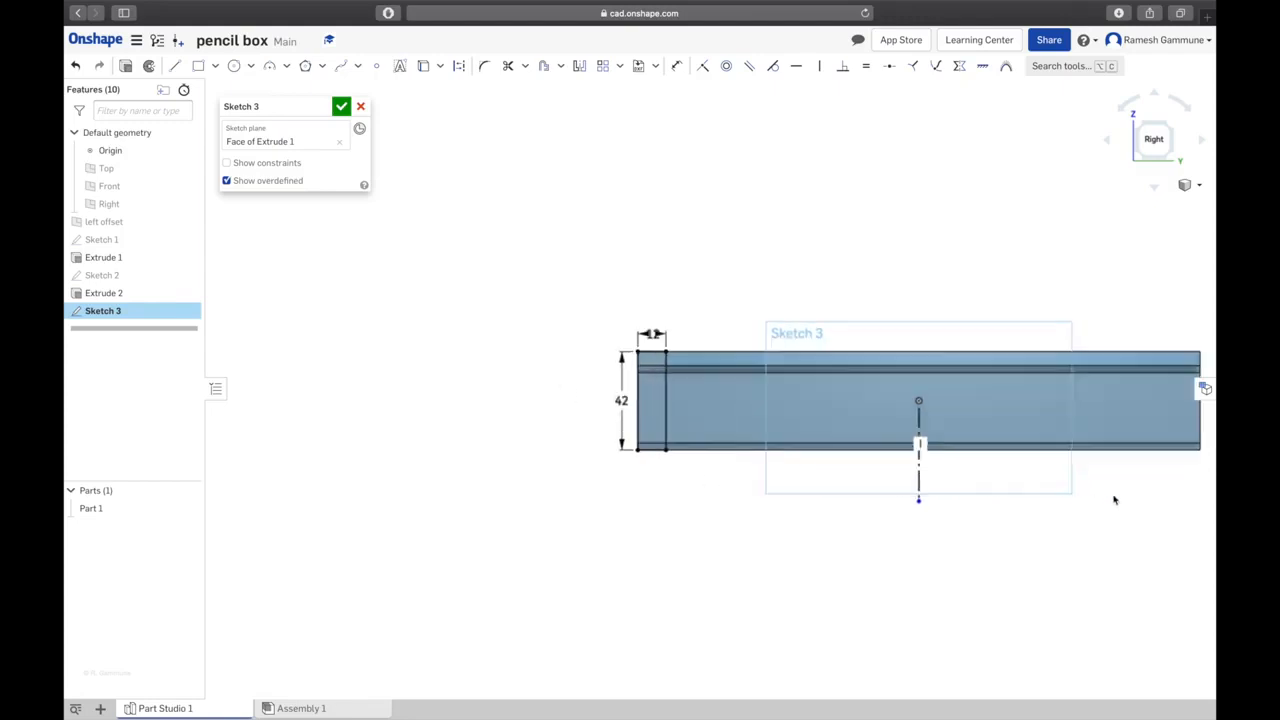
{"action": "scroll", "coordinate": [1135, 495], "scroll_direction": "up", "scroll_amount": 3}
{"action": "scroll", "coordinate": [1148, 496], "scroll_direction": "down", "scroll_amount": 4}
{"action": "scroll", "coordinate": [646, 509], "scroll_direction": "down", "scroll_amount": 3}
{"action": "scroll", "coordinate": [932, 536], "scroll_direction": "up", "scroll_amount": 3}
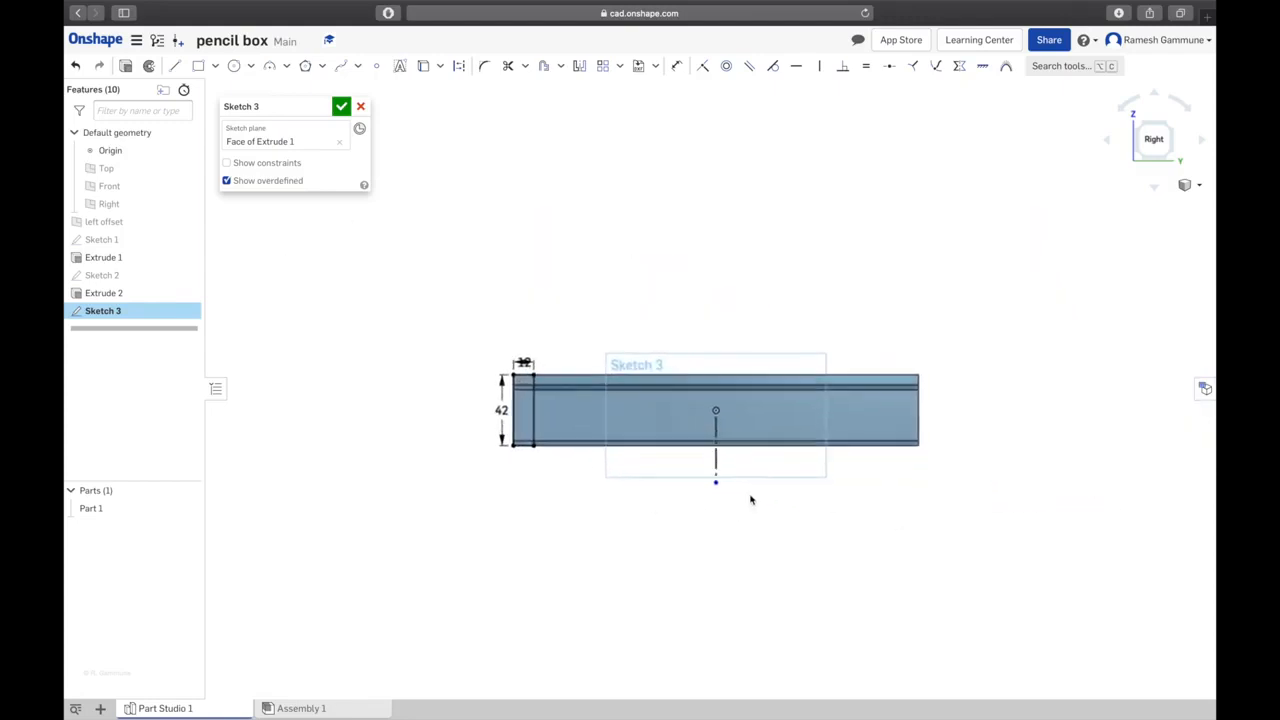
{"action": "scroll", "coordinate": [852, 511], "scroll_direction": "up", "scroll_amount": 2}
{"action": "scroll", "coordinate": [845, 506], "scroll_direction": "up", "scroll_amount": 3}
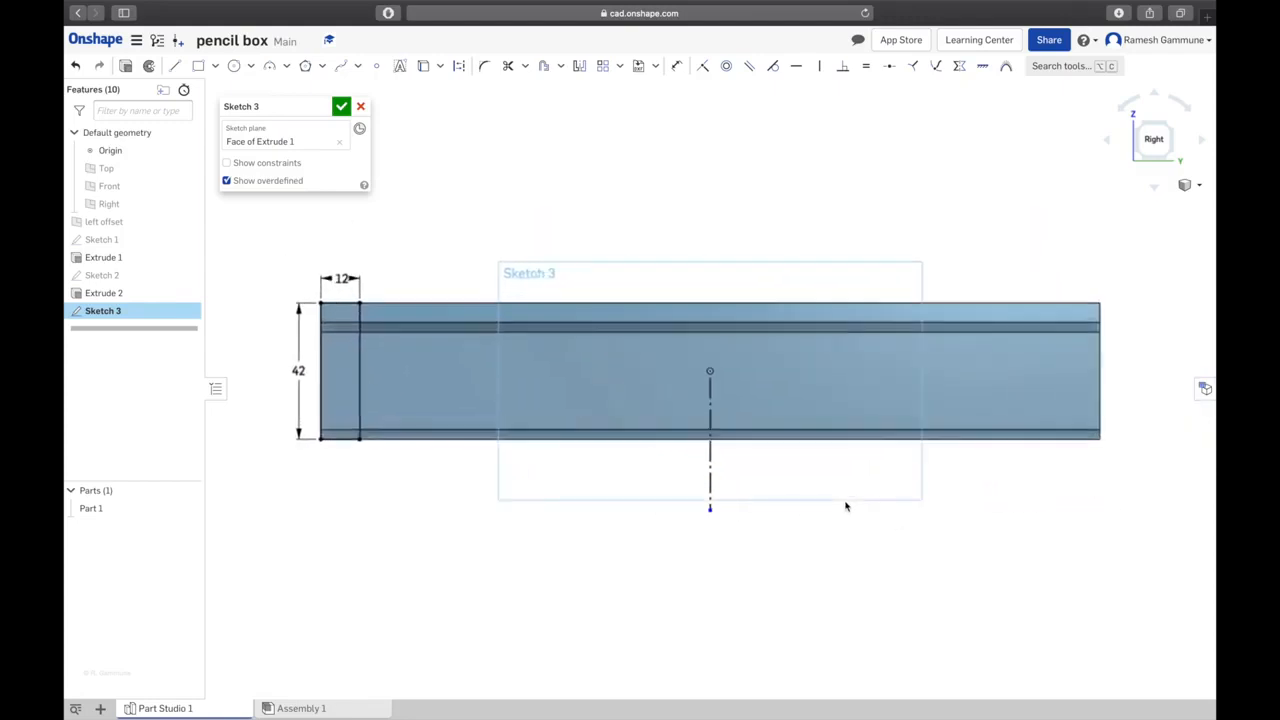
{"action": "scroll", "coordinate": [844, 502], "scroll_direction": "up", "scroll_amount": 1}
{"action": "scroll", "coordinate": [843, 500], "scroll_direction": "down", "scroll_amount": 2}
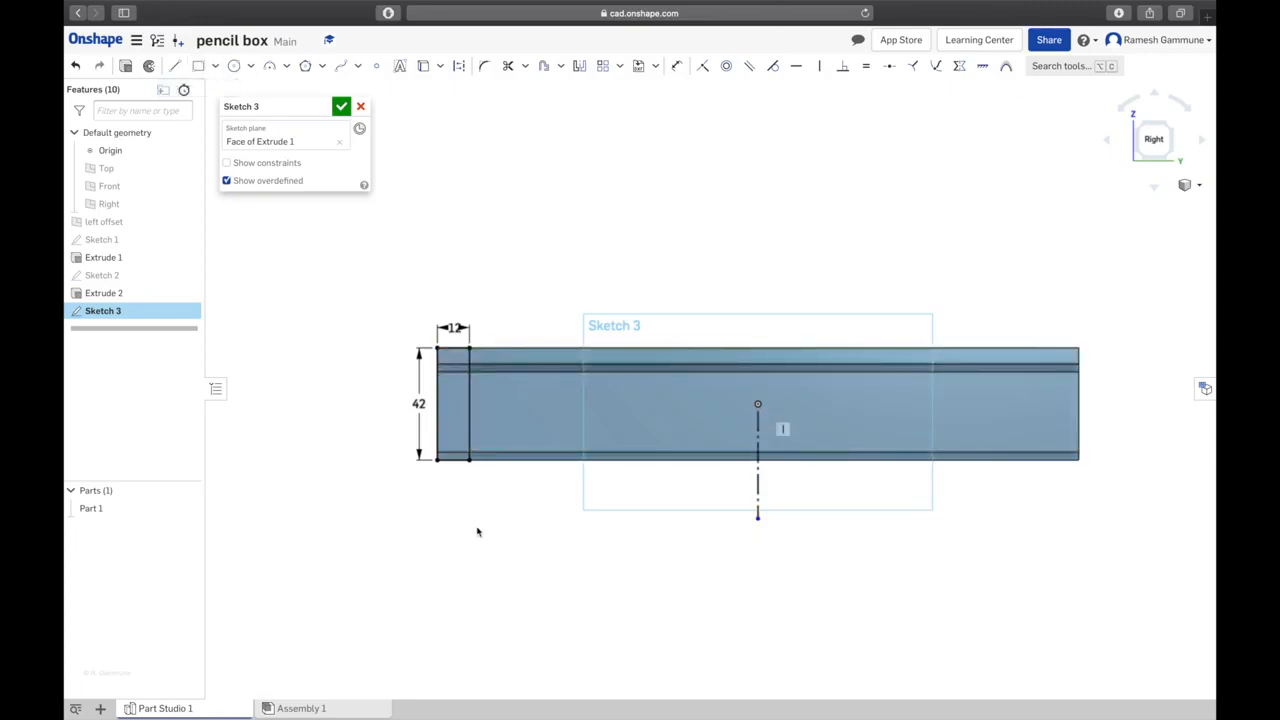
Mirror the end rectangle across the vertical construction line to the side's opposite end and finish the sketch
{"action": "left_click", "coordinate": [578, 66]}
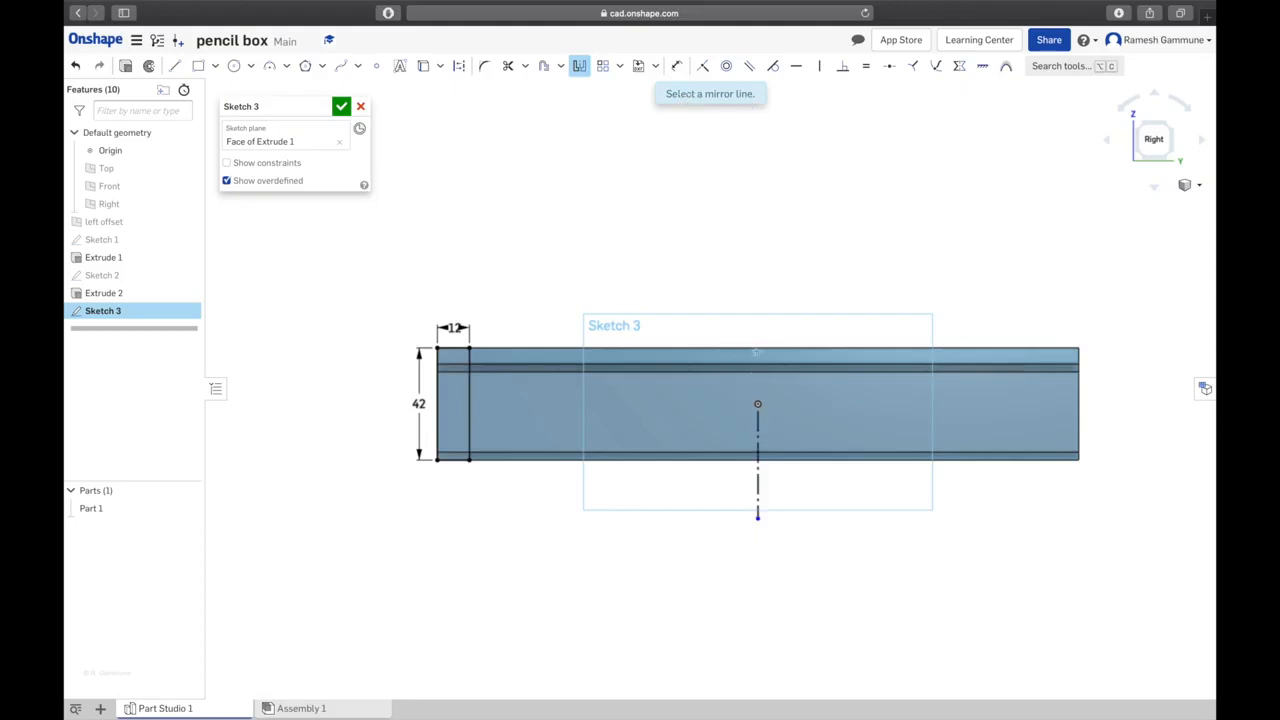
{"action": "left_click", "coordinate": [758, 484]}
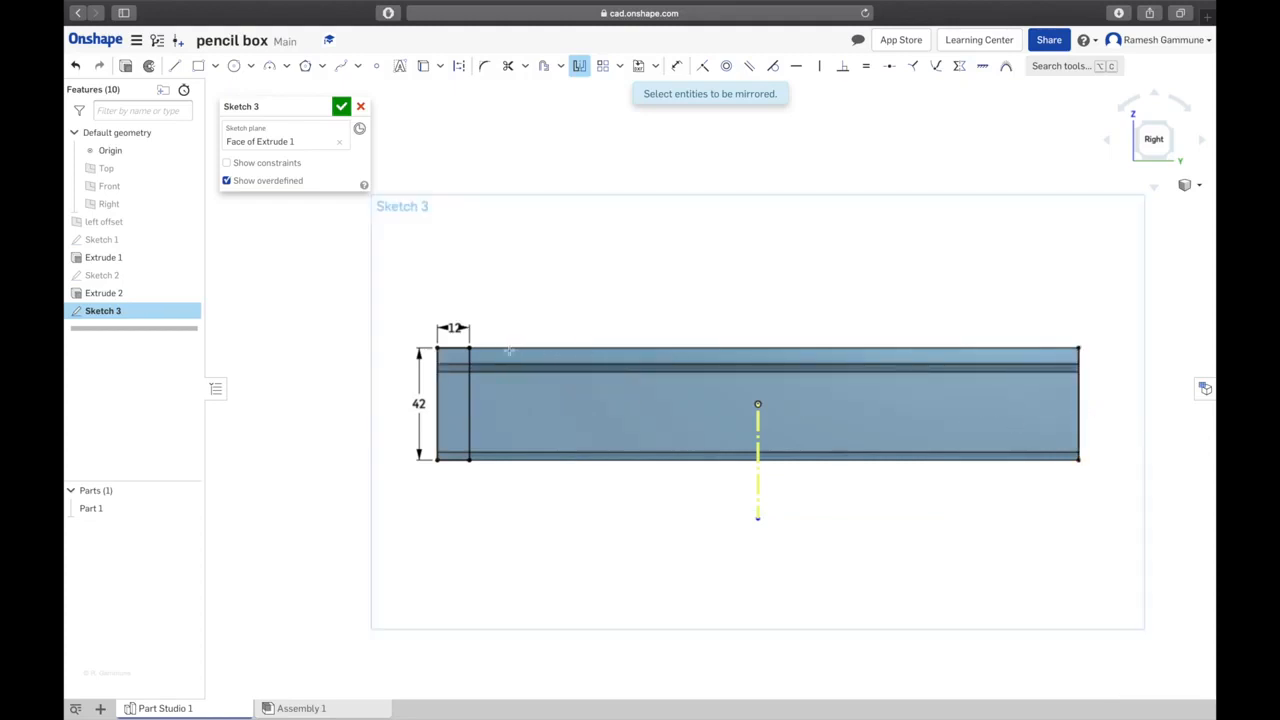
{"action": "left_click", "coordinate": [460, 348]}
{"action": "left_click", "coordinate": [458, 459]}
{"action": "left_click", "coordinate": [470, 411]}
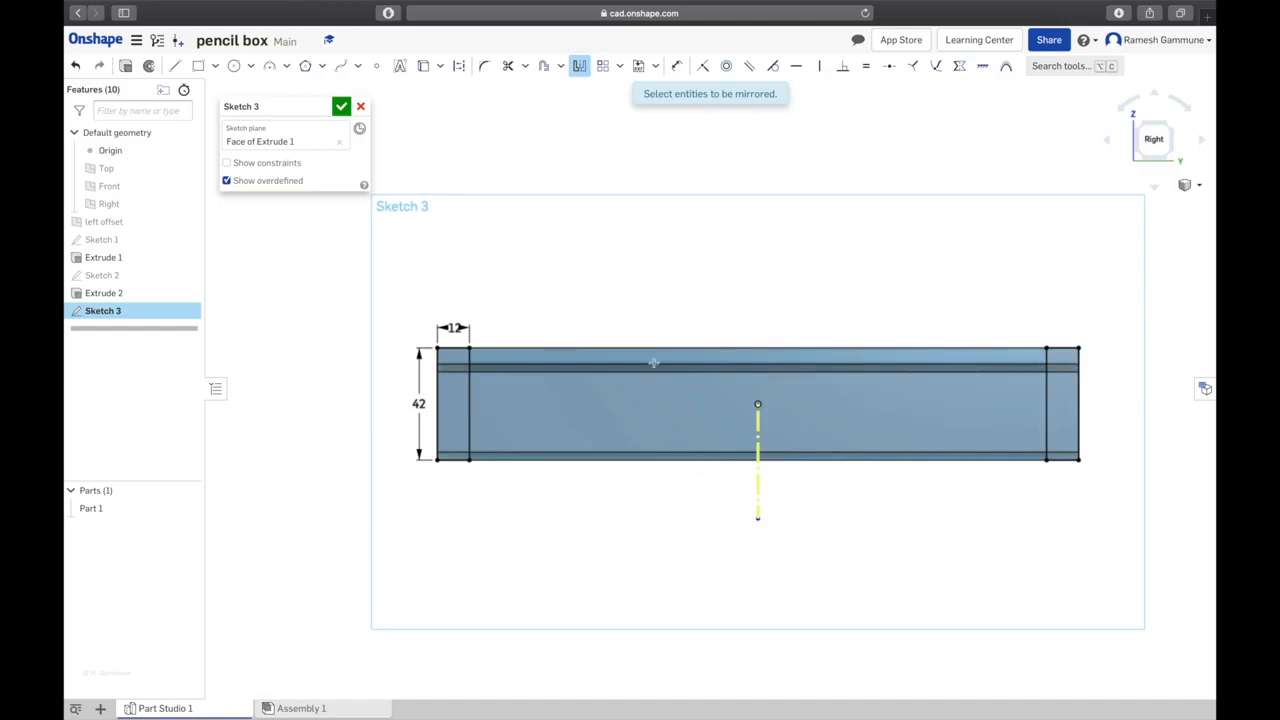
{"action": "key", "text": "Escape"}
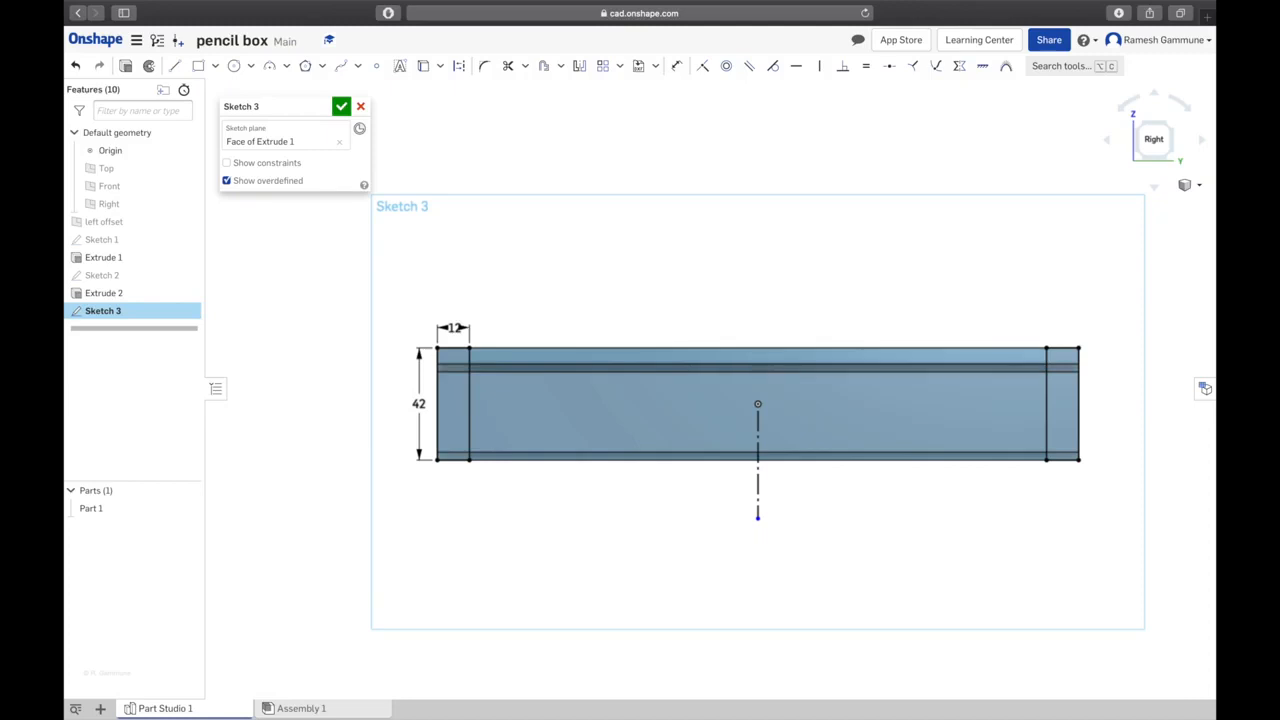
{"action": "left_click", "coordinate": [341, 106]}
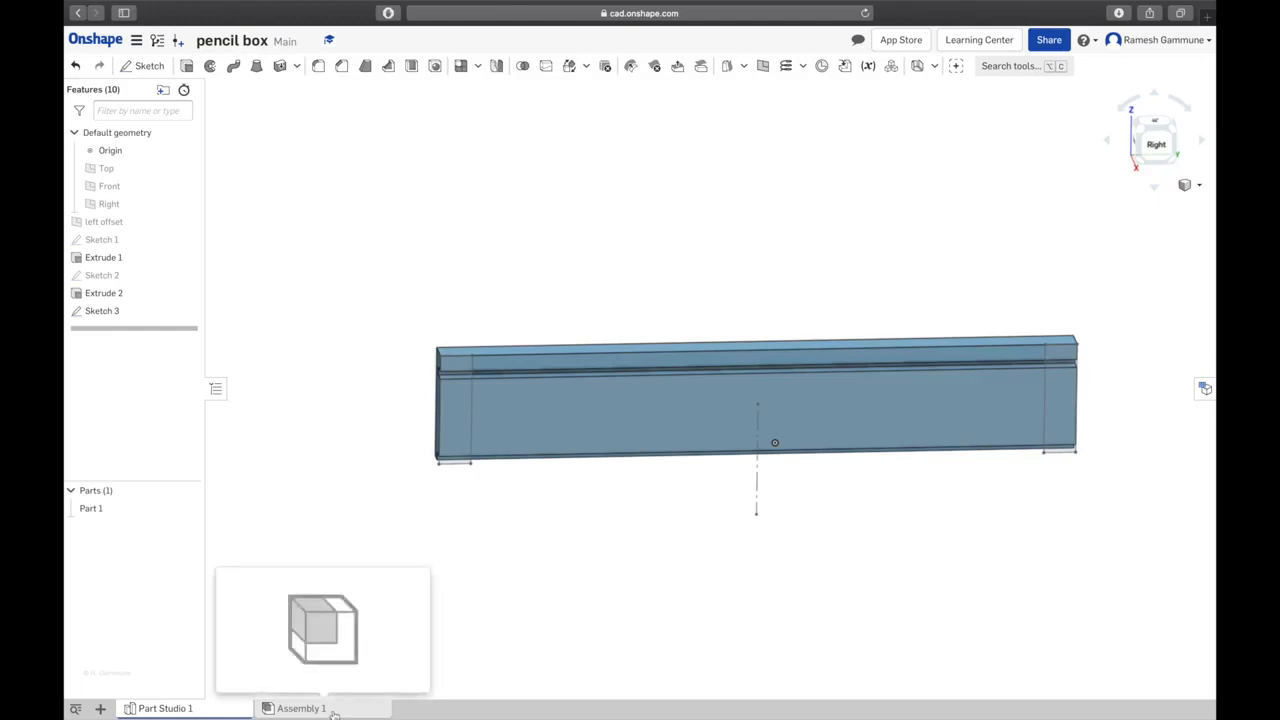
Cut both end rectangles of Sketch 3 into the side with a blind Remove extrude 6 mm deep
{"action": "left_click", "coordinate": [187, 66]}
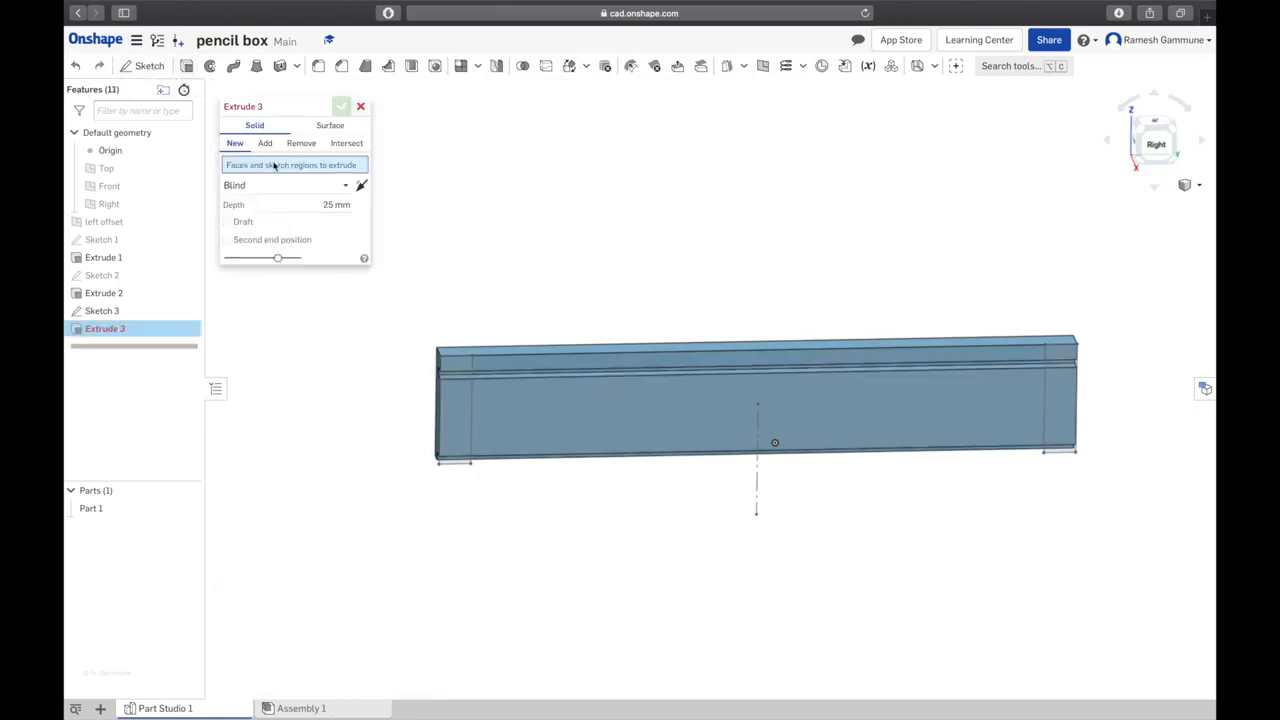
{"action": "left_click", "coordinate": [300, 143]}
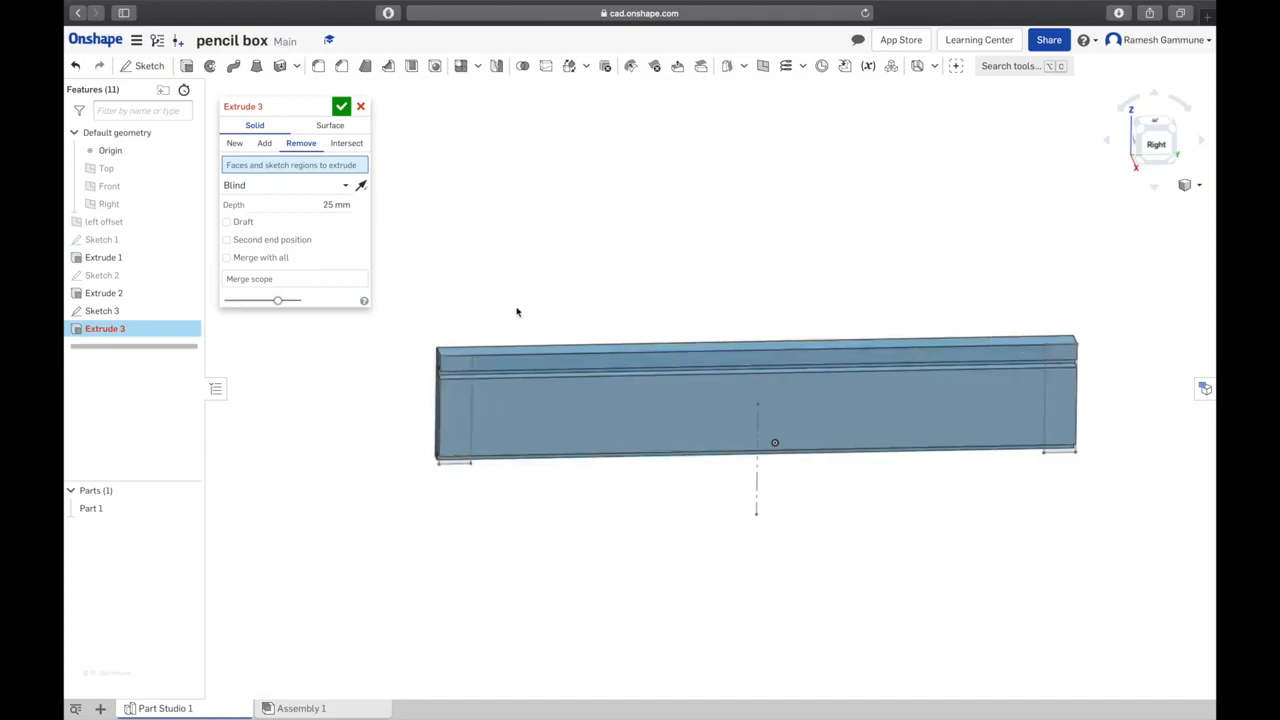
{"action": "left_click", "coordinate": [130, 317]}
{"action": "left_click", "coordinate": [340, 216]}
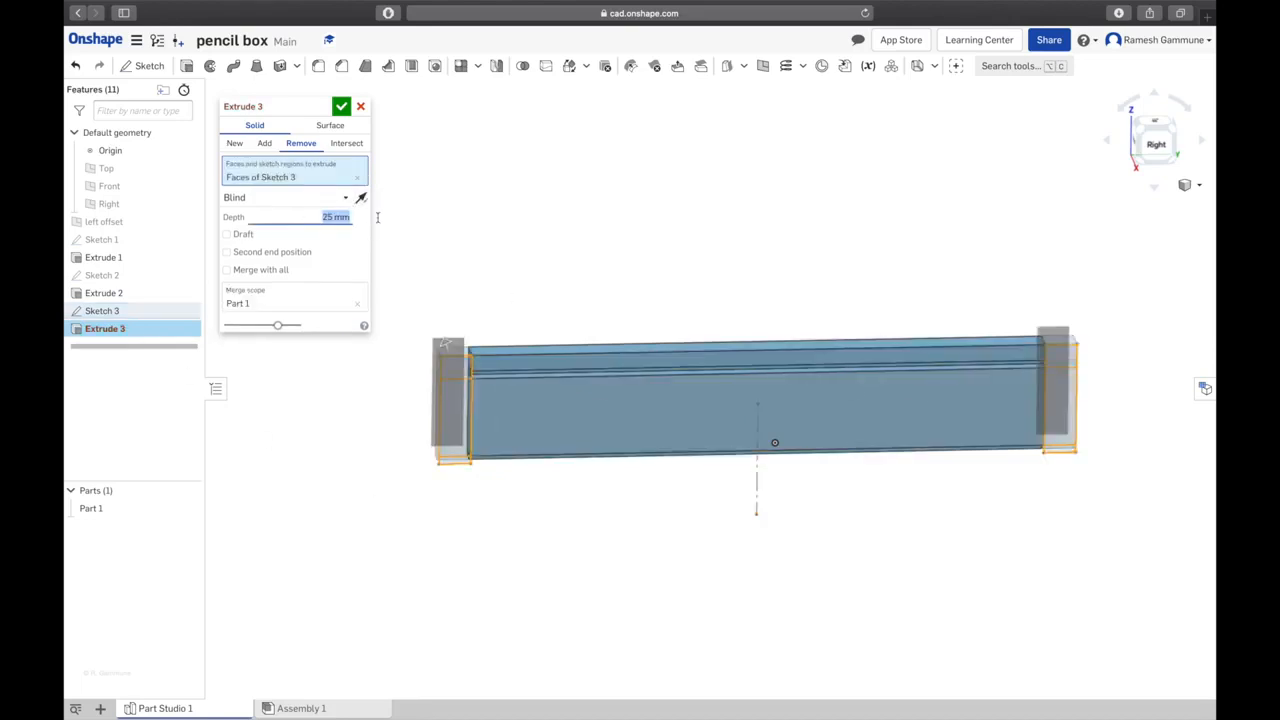
{"action": "type", "text": "6"}
{"action": "key", "text": "Return"}
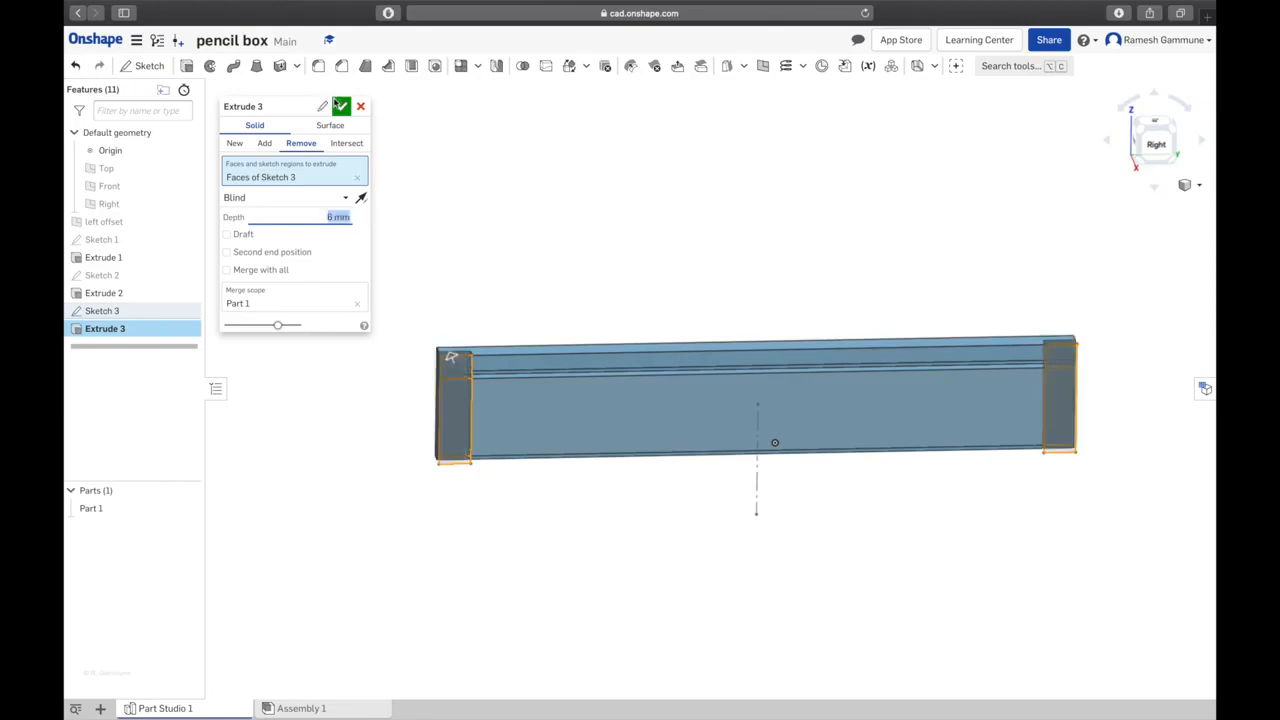
{"action": "mouse_move", "coordinate": [477, 291]}
{"action": "right_mouse_down"}
{"action": "mouse_move", "coordinate": [486, 363]}
{"action": "mouse_move", "coordinate": [471, 306]}
{"action": "right_mouse_up"}
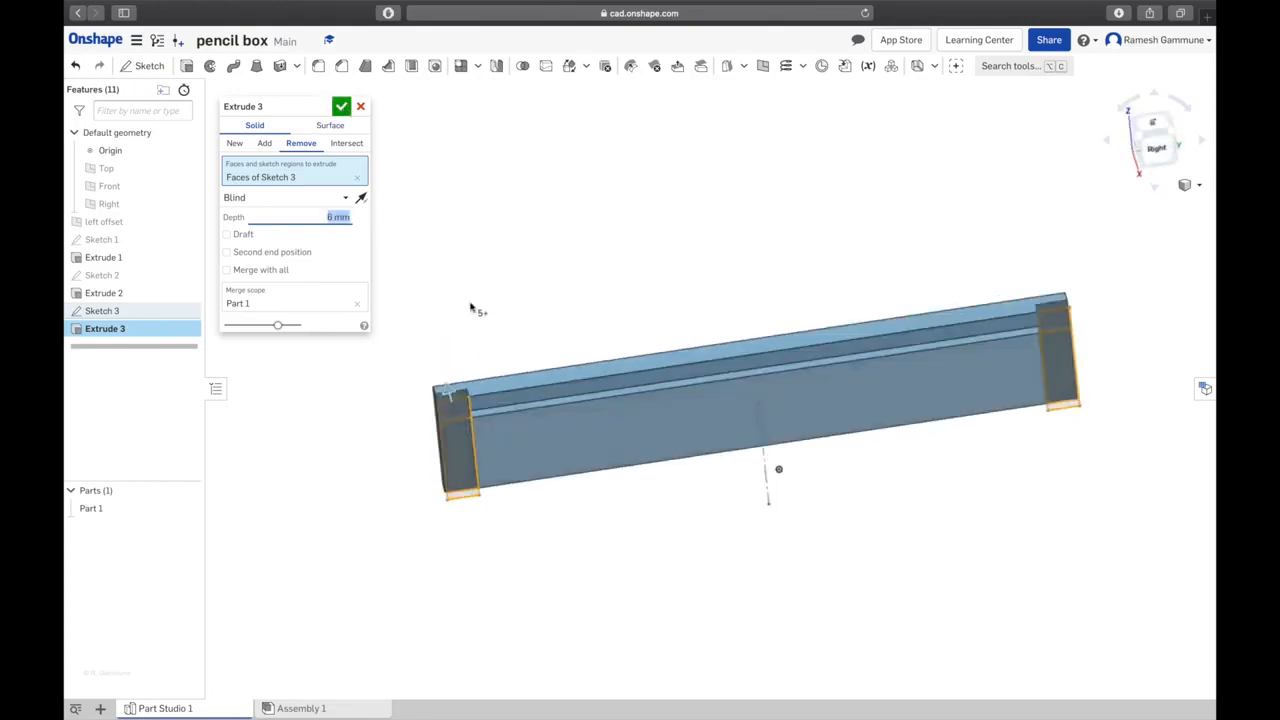
{"action": "left_click", "coordinate": [342, 106]}
Hide Part 1 and show it again to check which body the parts entry controls
{"action": "right_click_drag", "start_coordinate": [351, 220], "coordinate": [423, 190]}
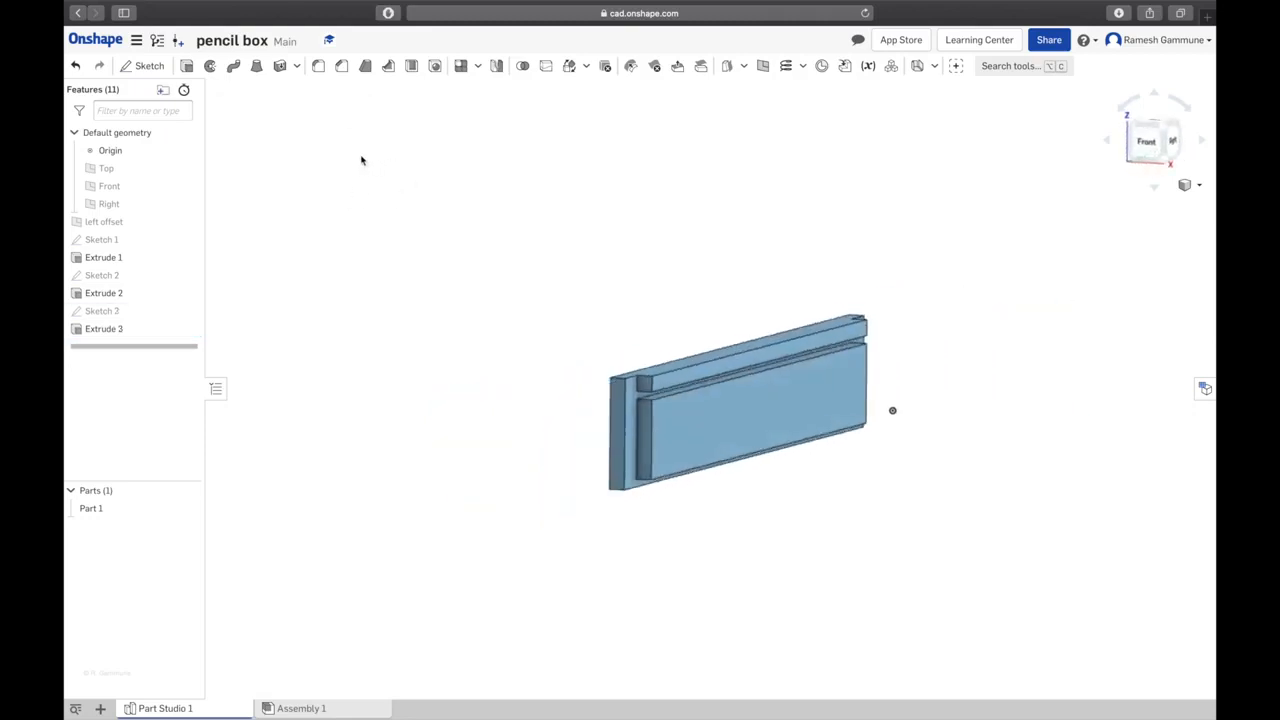
{"action": "scroll", "coordinate": [563, 320], "scroll_direction": "down", "scroll_amount": 2}
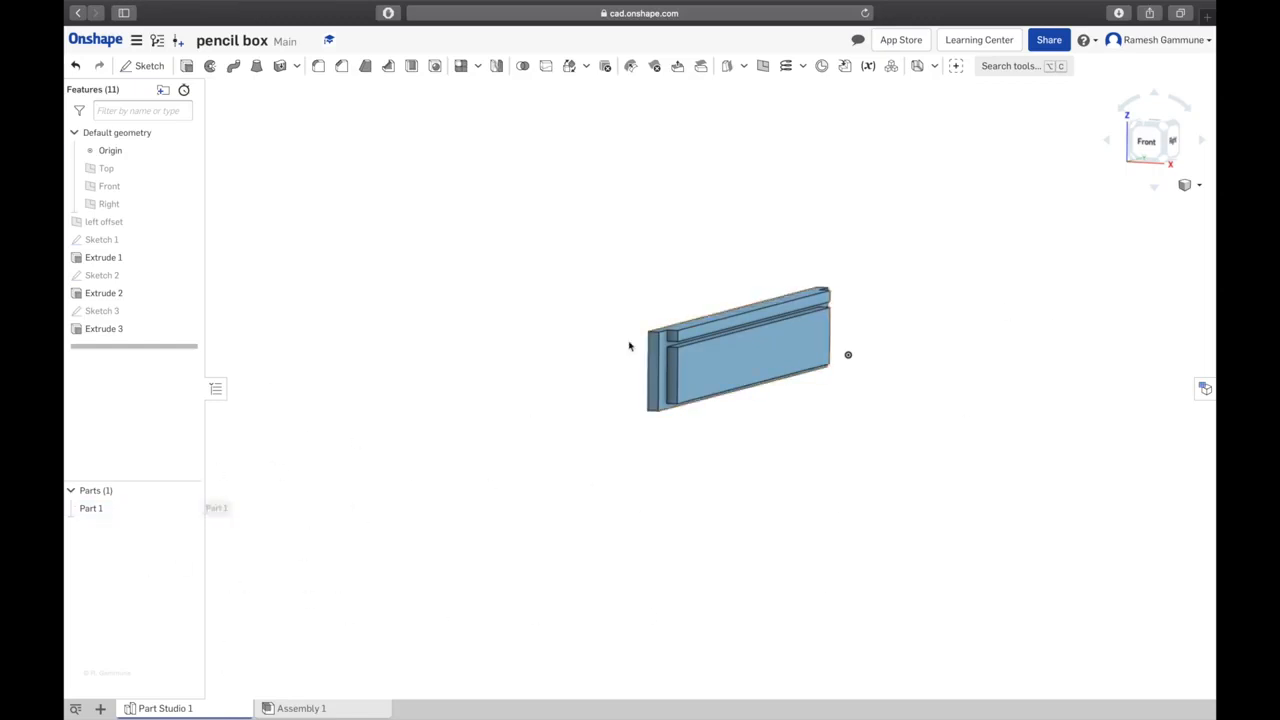
{"action": "left_click", "coordinate": [121, 514]}
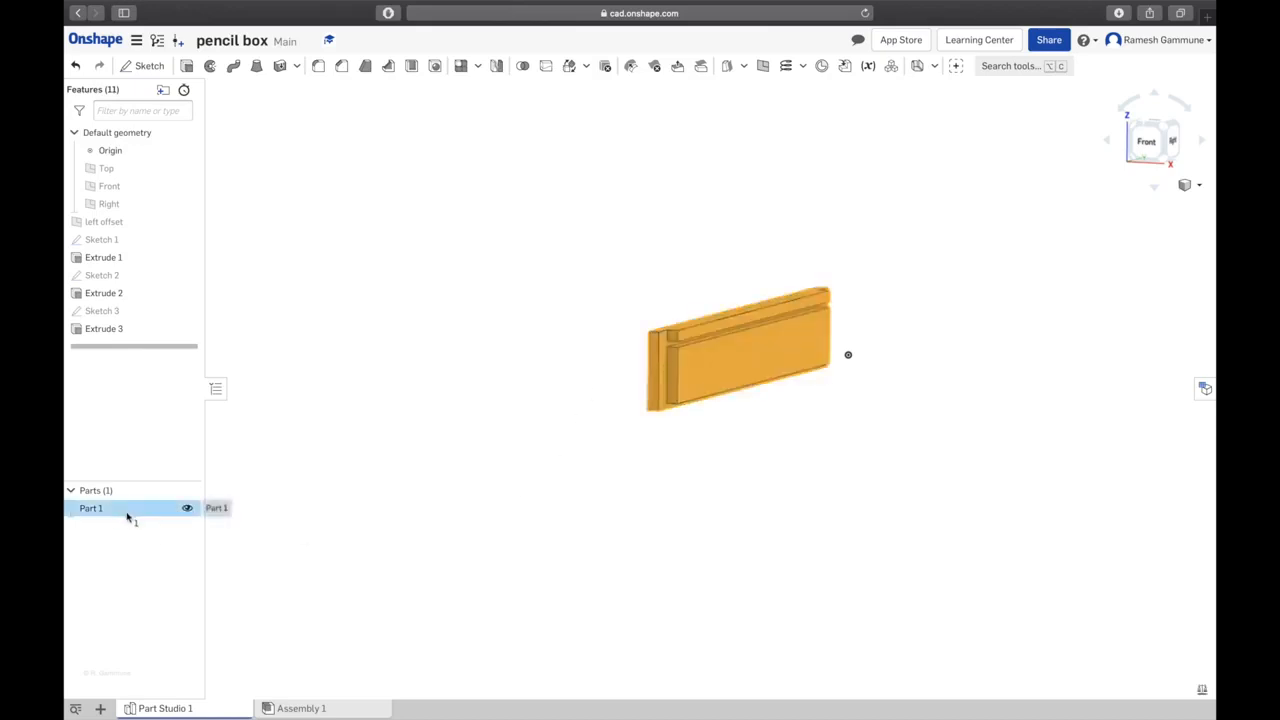
{"action": "left_click", "coordinate": [465, 462]}
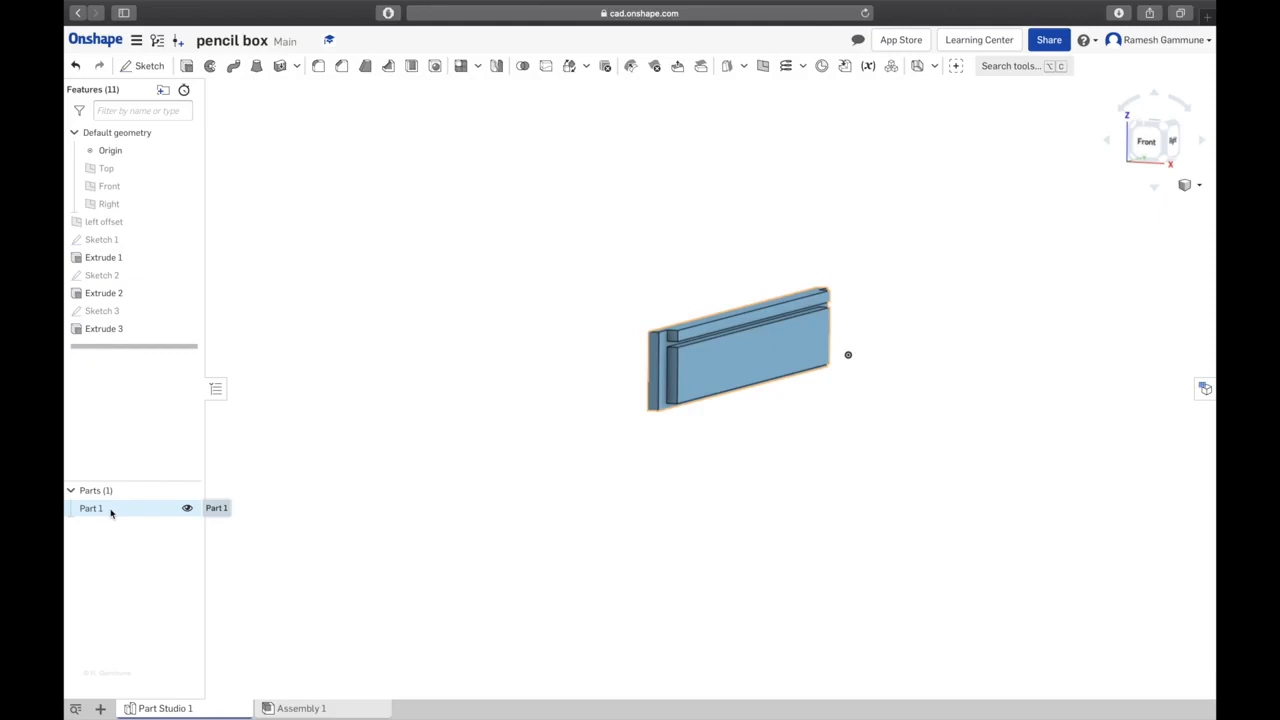
{"action": "left_click", "coordinate": [187, 508]}
{"action": "left_click", "coordinate": [187, 508]}
{"action": "left_click", "coordinate": [187, 509]}
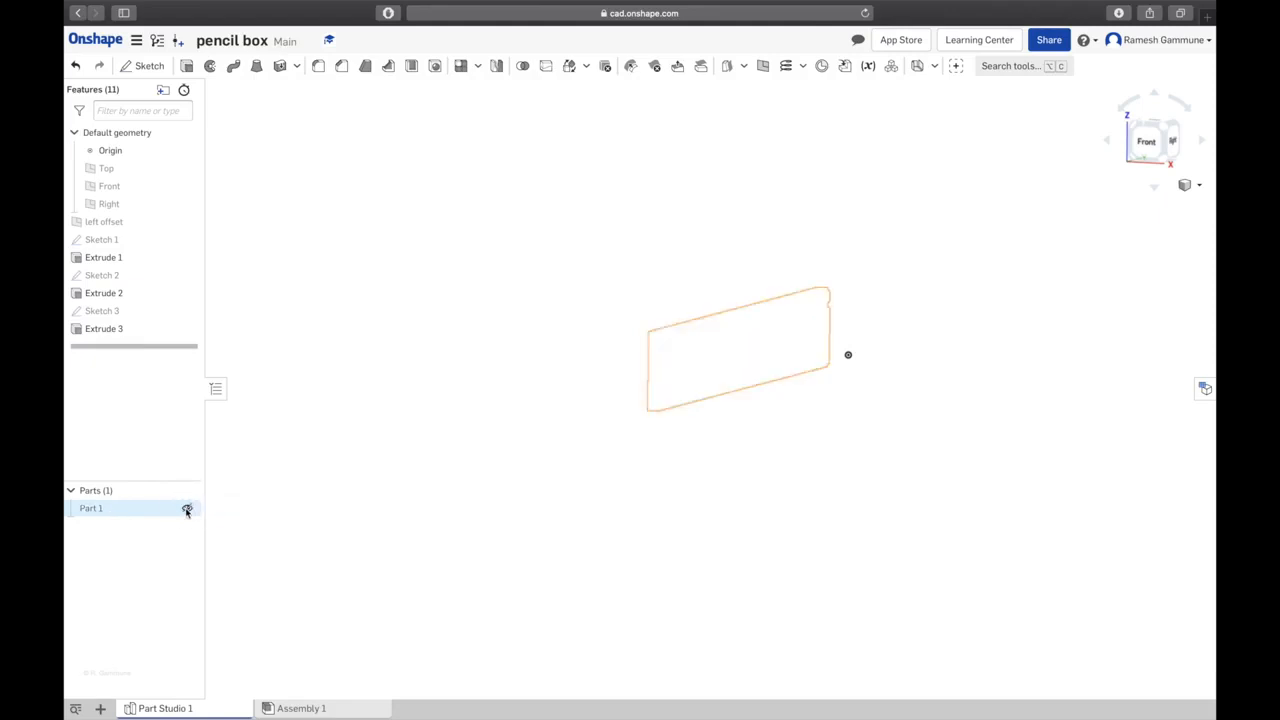
{"action": "left_click", "coordinate": [187, 509]}
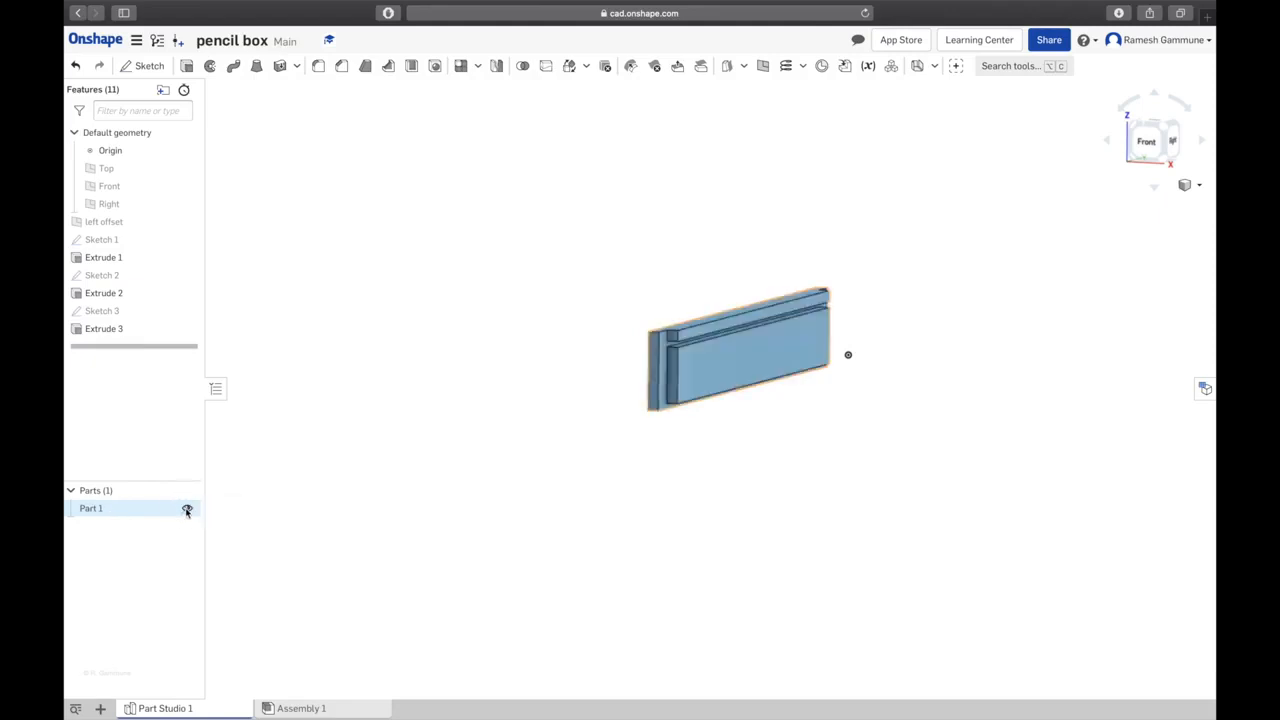
Rename Part 1 as "left side"
{"action": "right_click", "coordinate": [124, 513]}
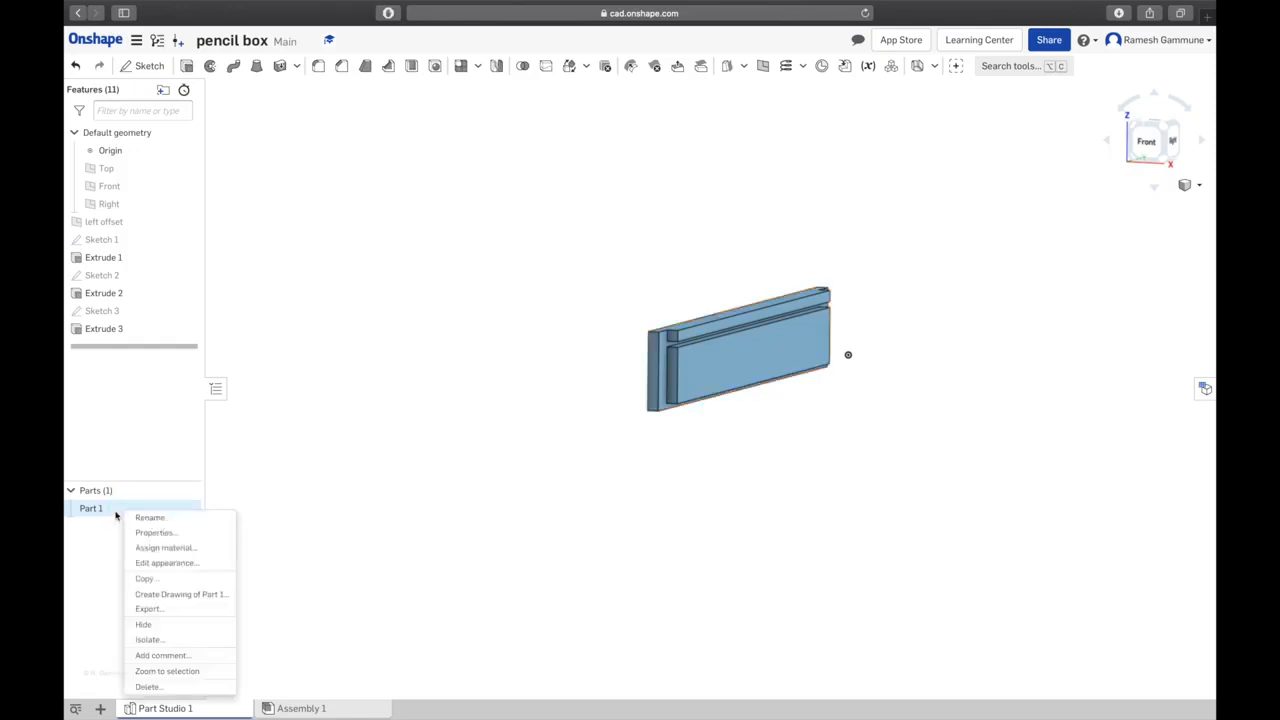
{"action": "right_click", "coordinate": [116, 515]}
{"action": "left_click", "coordinate": [167, 524]}
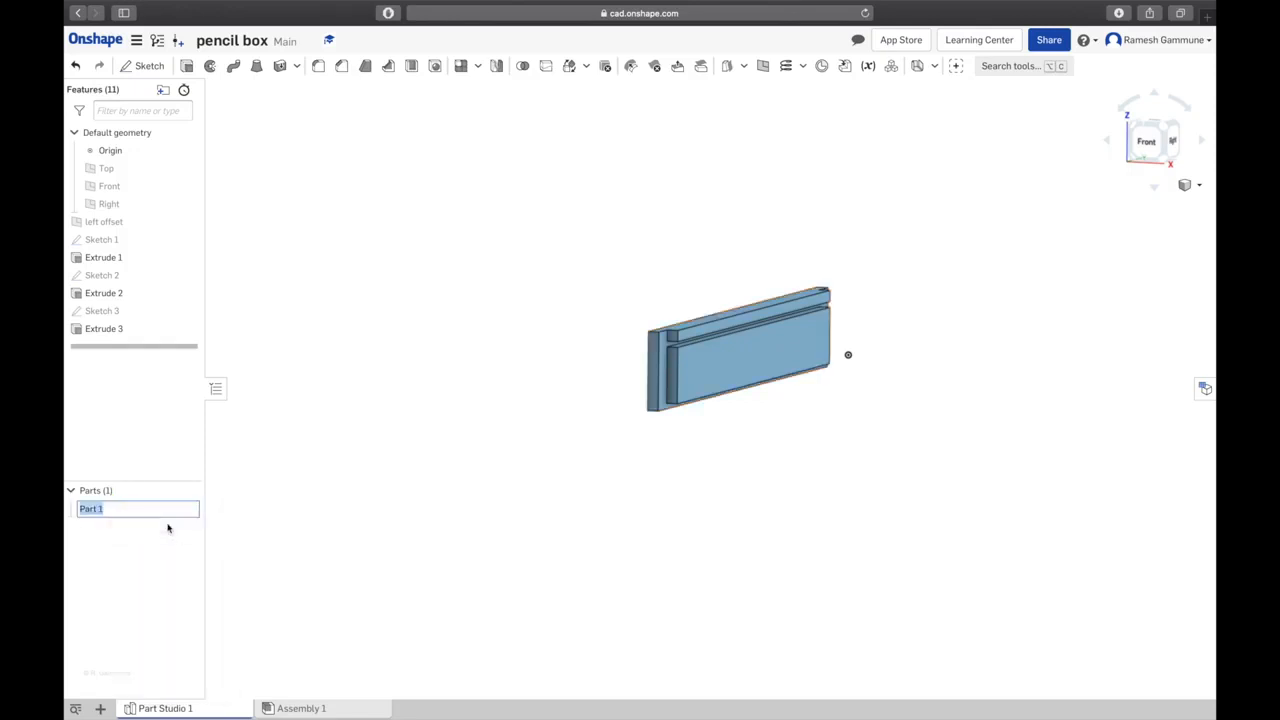
{"action": "type", "text": "left side"}
{"action": "key", "text": "Return"}
{"action": "scroll", "coordinate": [880, 348], "scroll_direction": "up", "scroll_amount": 1}
{"action": "right_click_drag", "start_coordinate": [654, 329], "coordinate": [600, 322]}
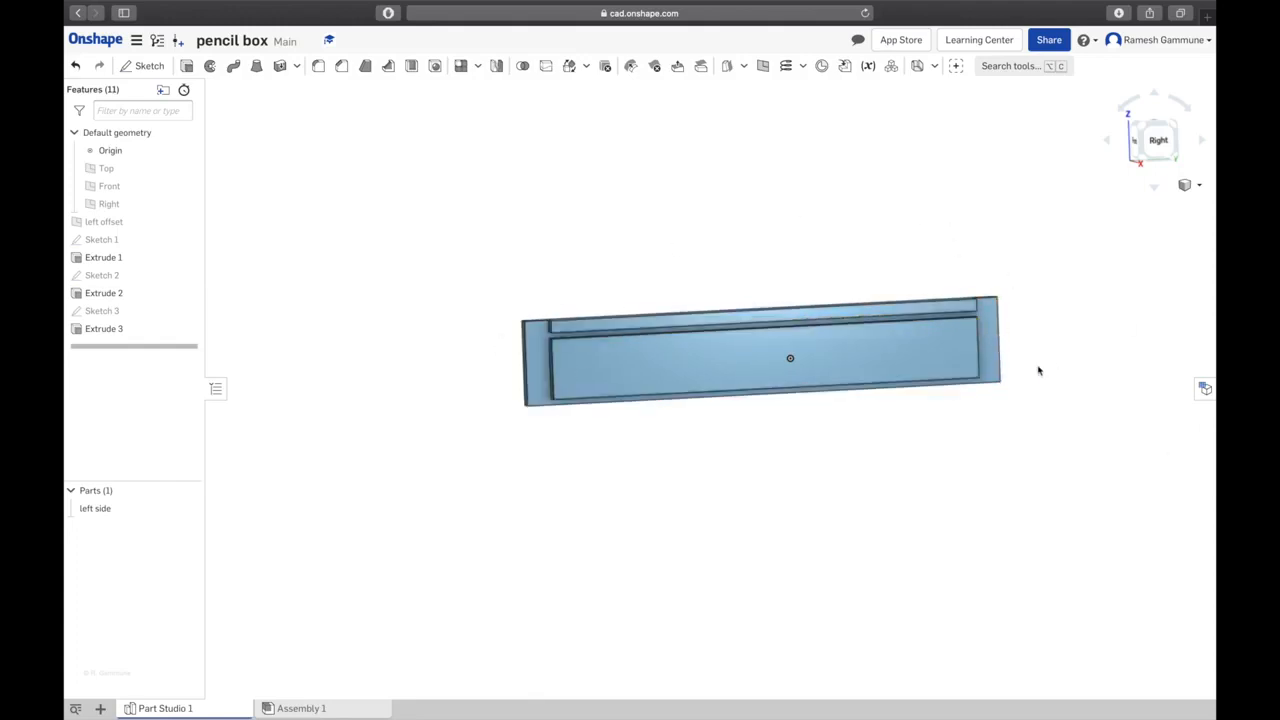
{"action": "key", "text": "shift+7"}
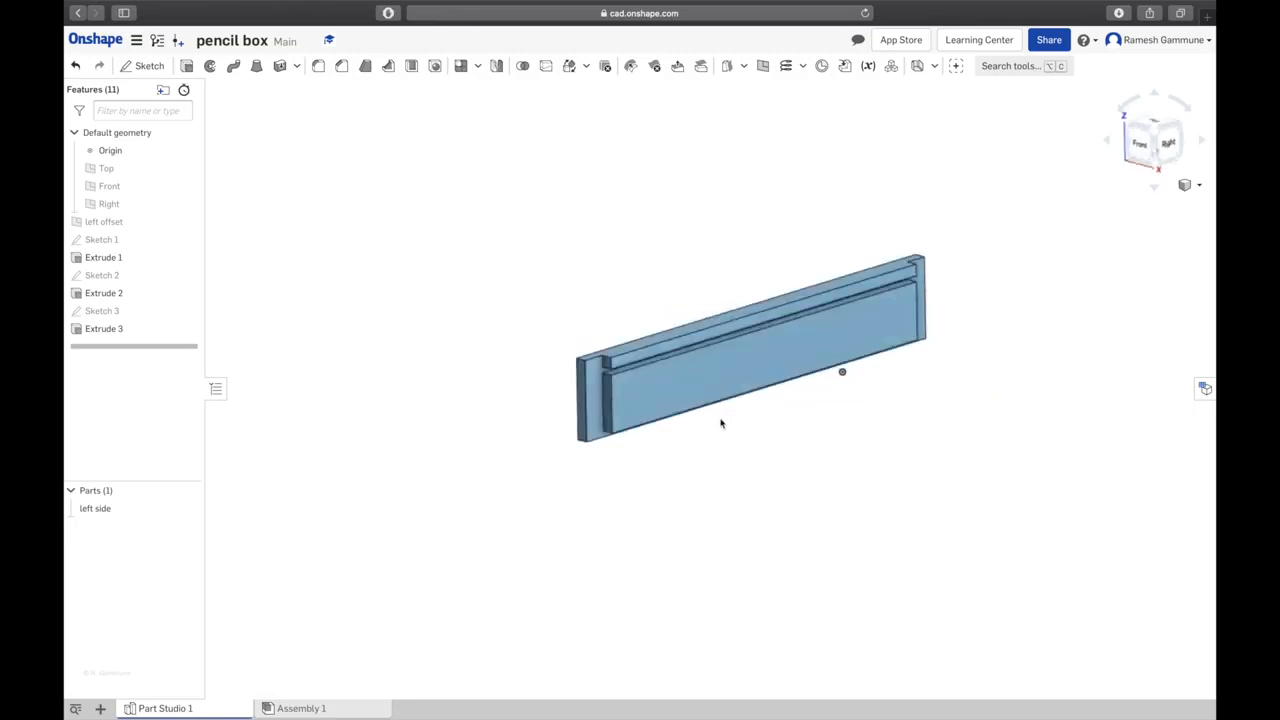